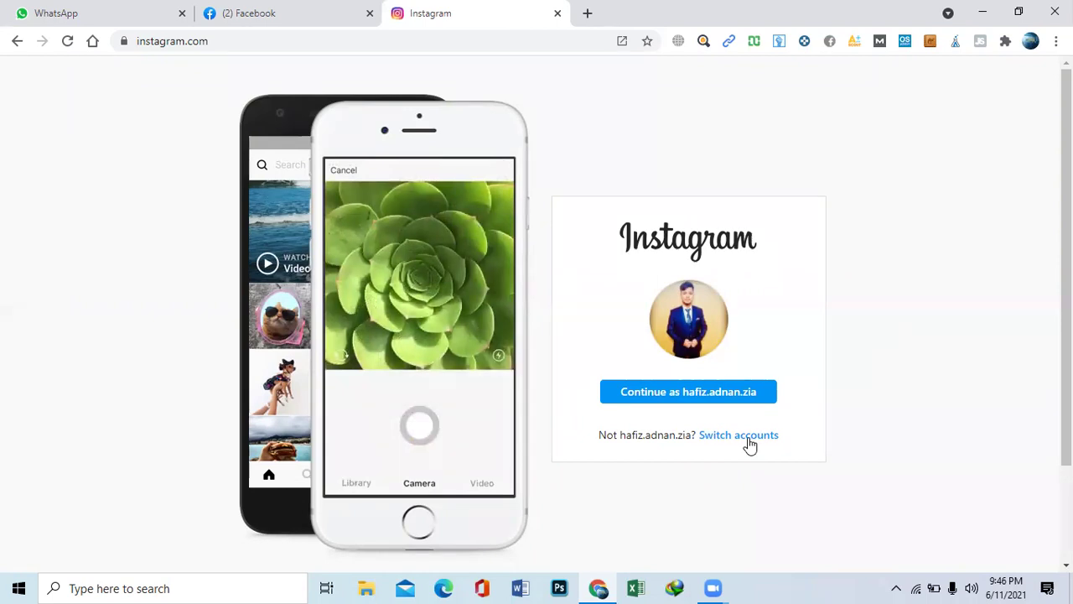
Step: Leave the saved Instagram account and bring up the form for a different account
left_click(749, 438)
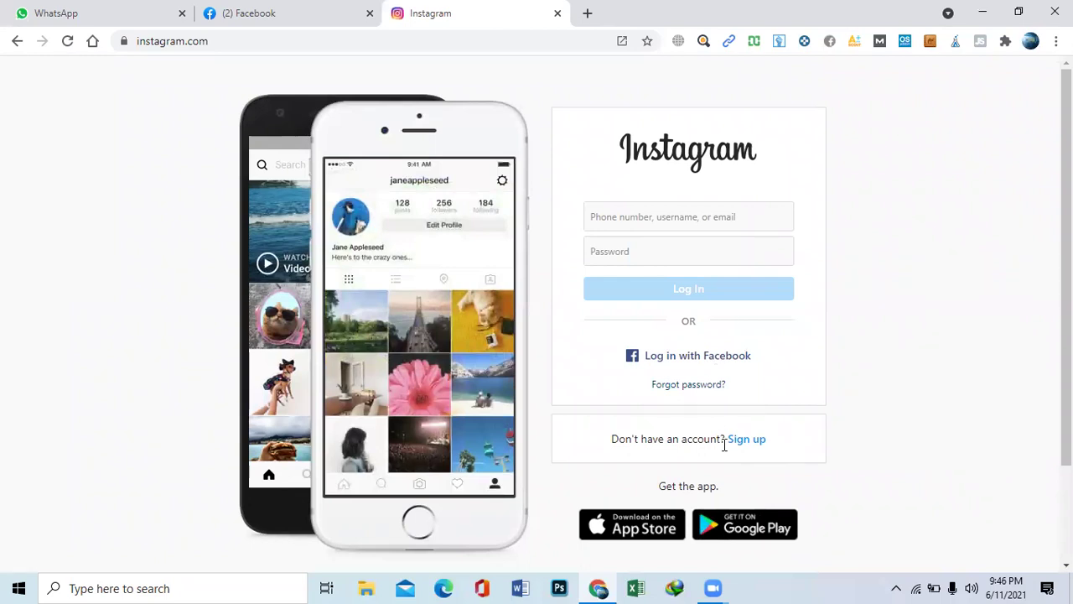
left_click(750, 443)
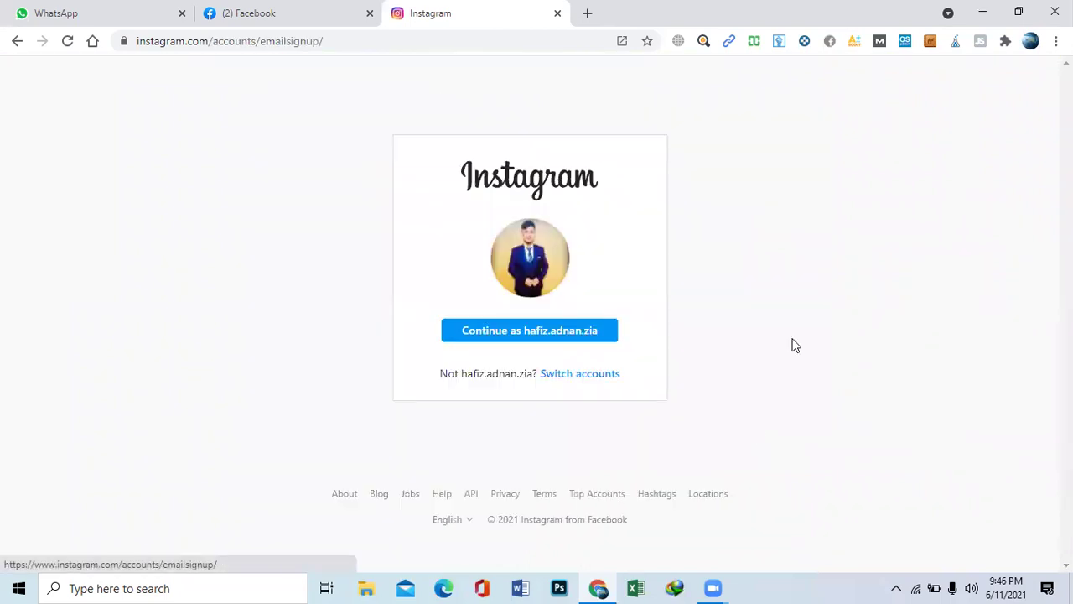
left_click(561, 378)
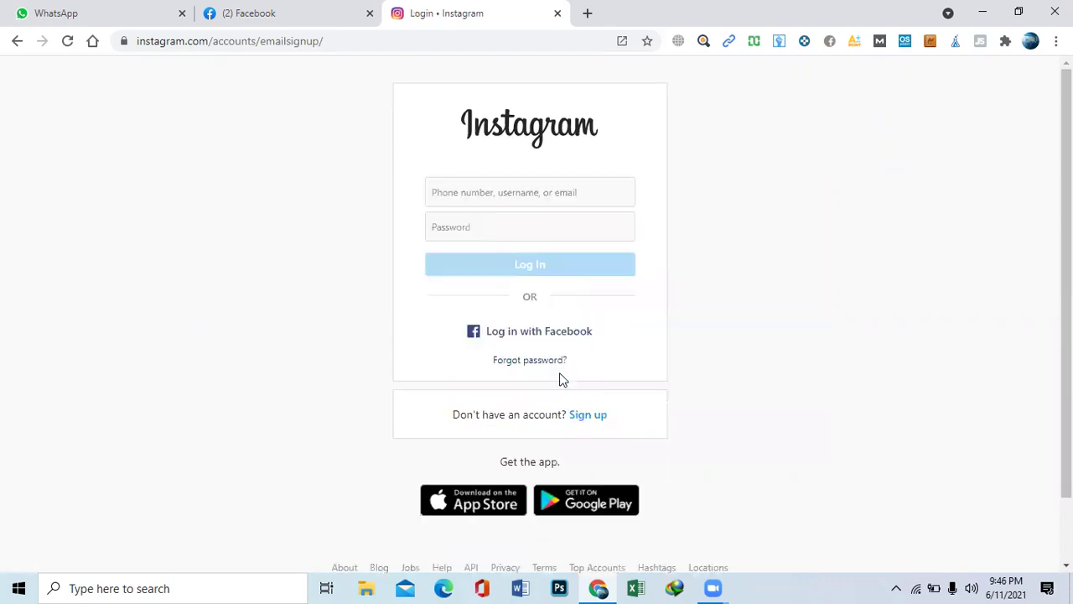
left_click(569, 199)
left_click(652, 226)
Step: Open the sign-up form and enter the account e-mail address and full name
left_click(588, 414)
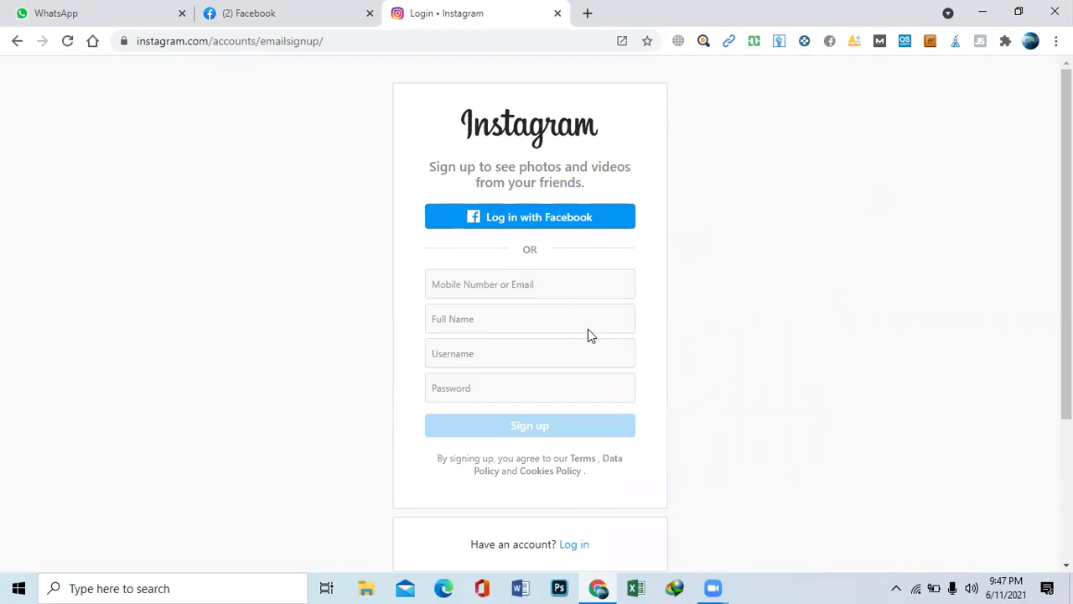
left_click(602, 282)
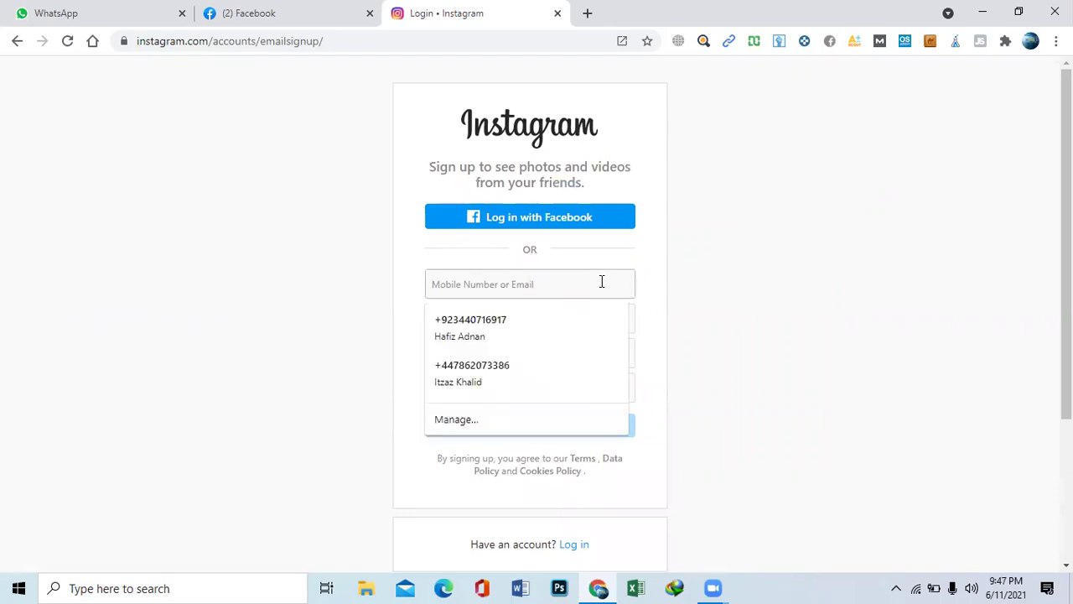
left_click(648, 279)
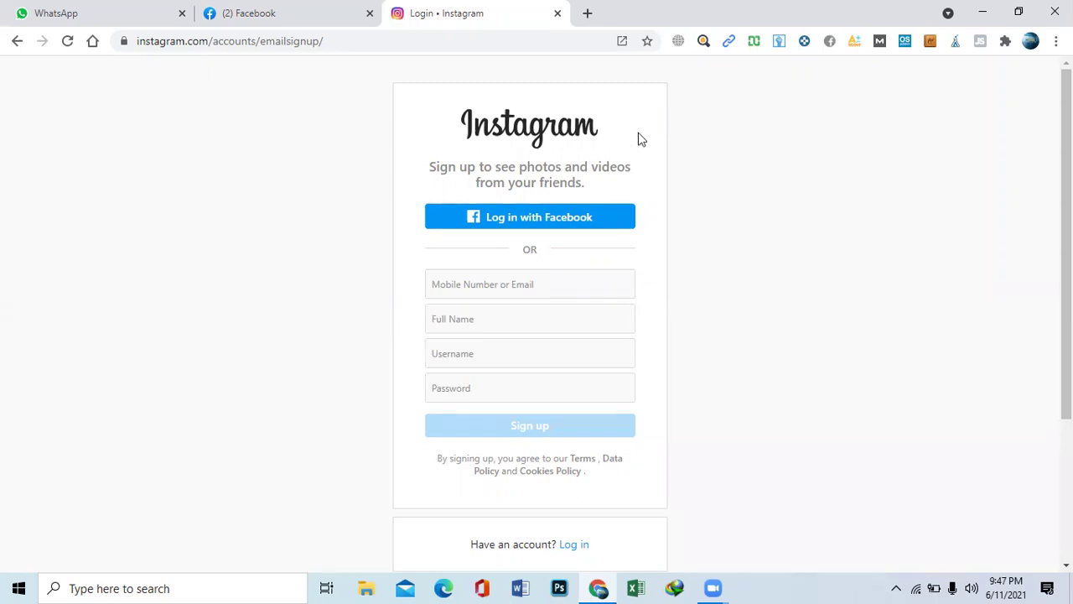
left_click(561, 290)
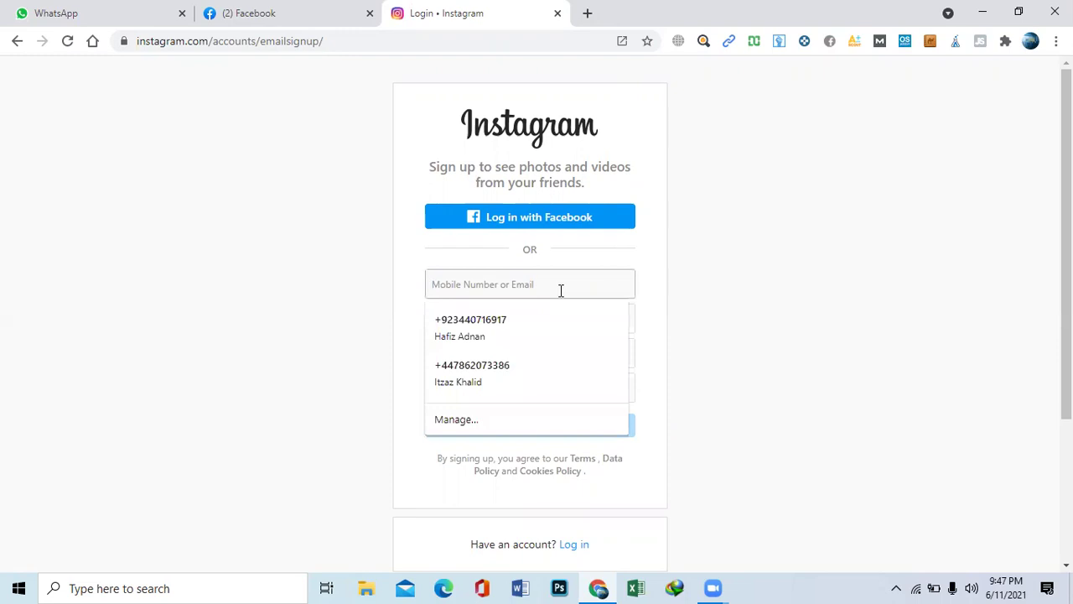
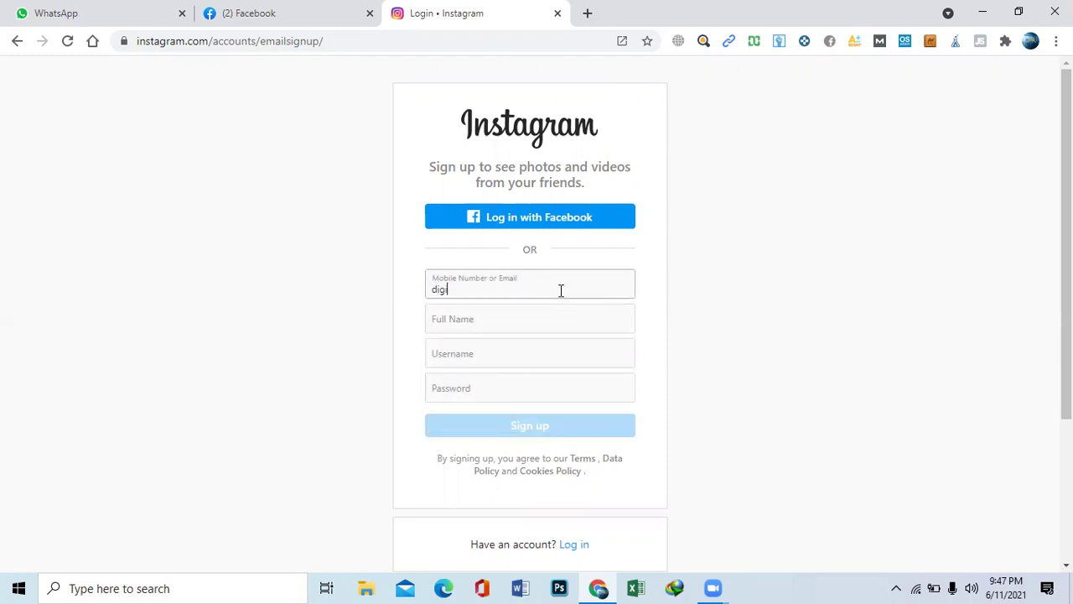
left_click(554, 316)
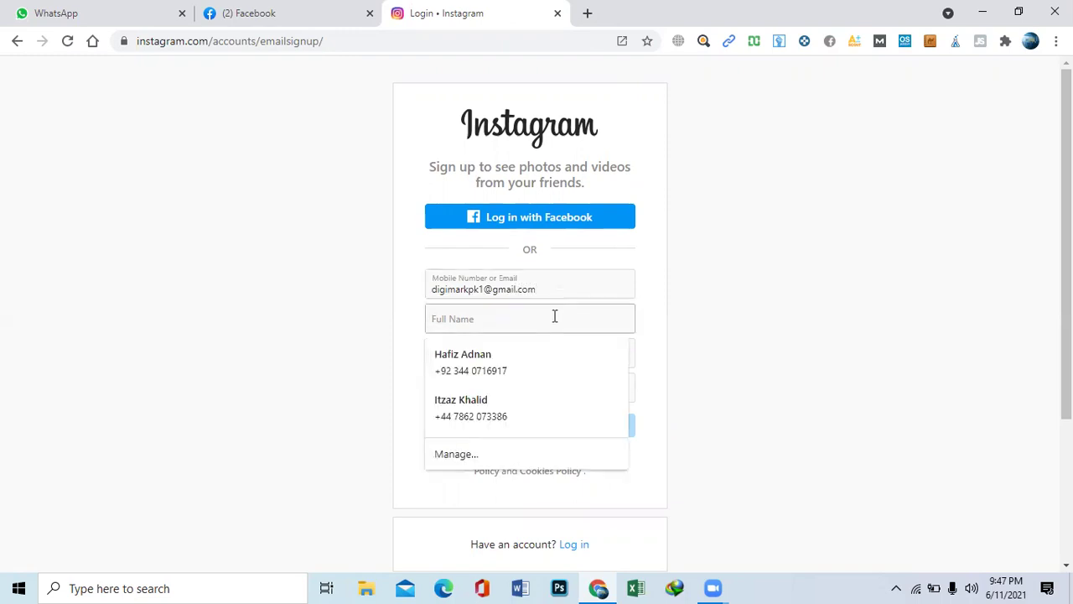
left_click(647, 288)
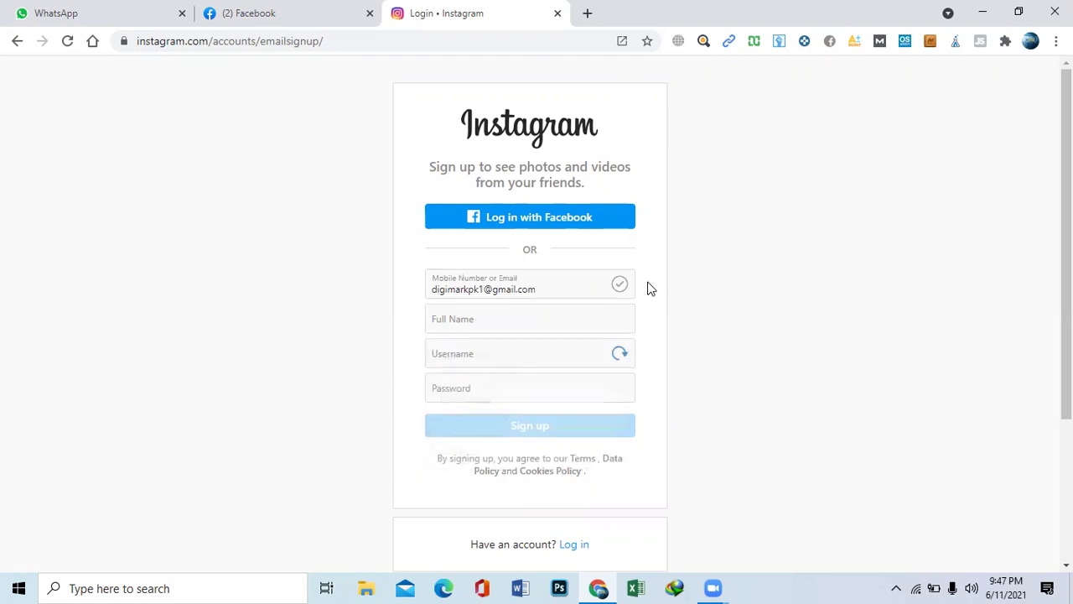
left_click(540, 321)
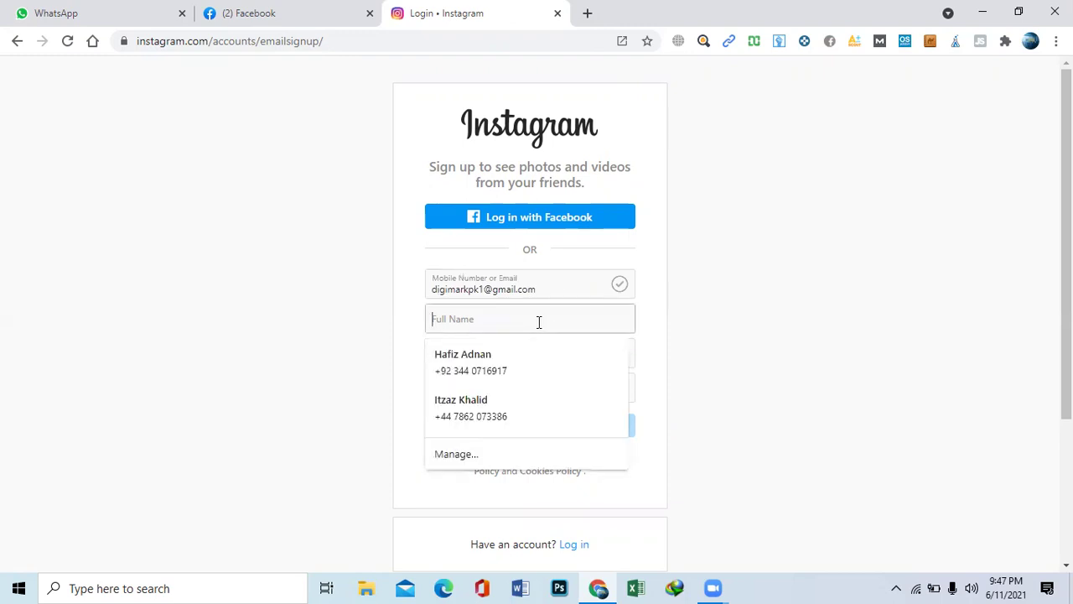
type("di")
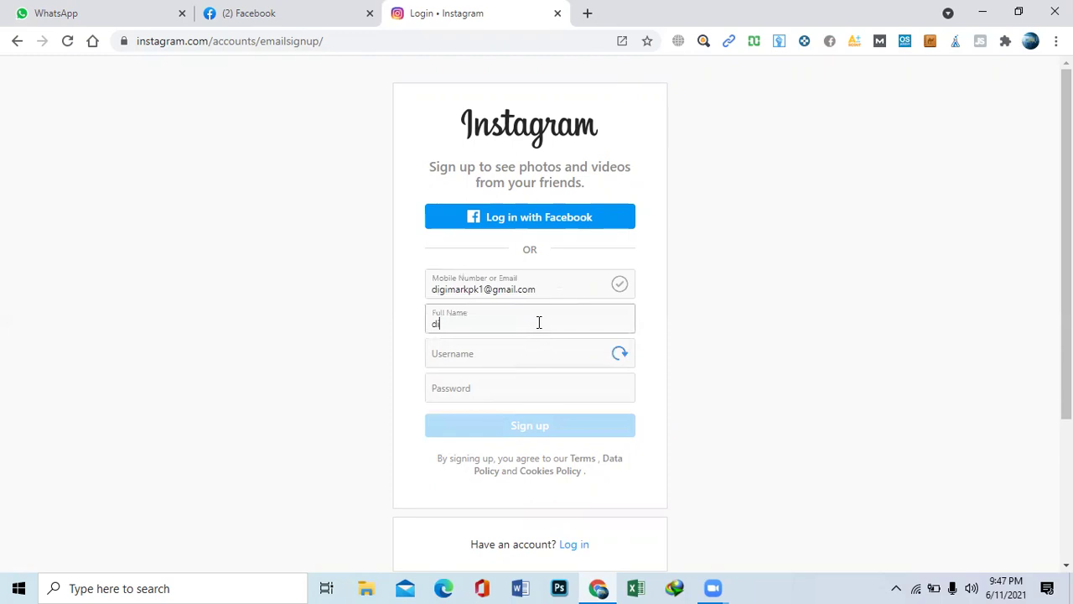
type("gi mark")
Step: Choose an available username, enter the account password and submit the sign-up form
left_click(543, 356)
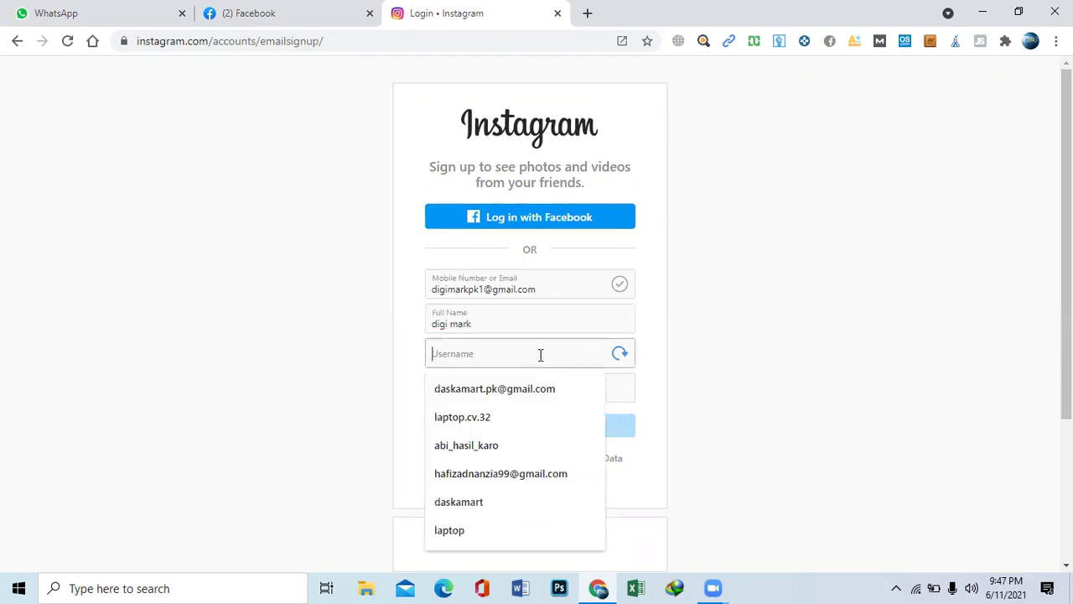
type("Digi.Mark")
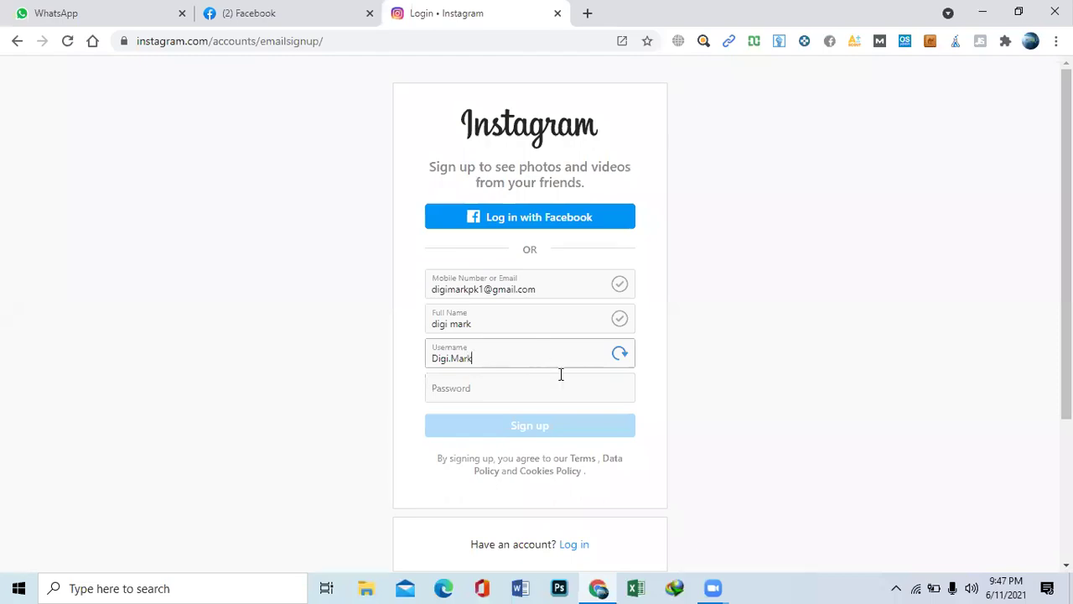
left_click(644, 386)
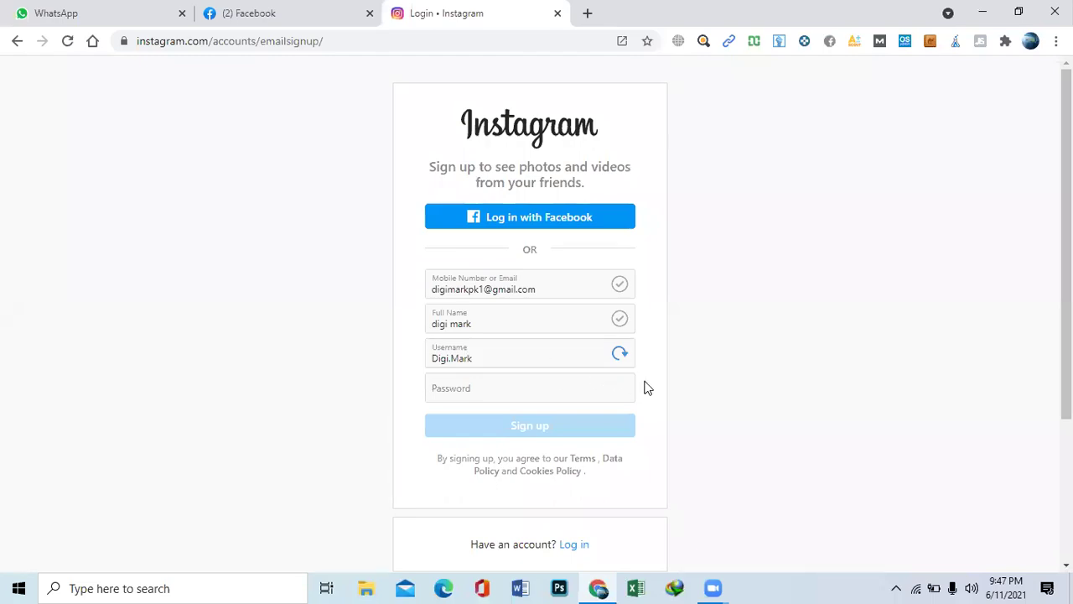
left_click(597, 394)
left_click(558, 358)
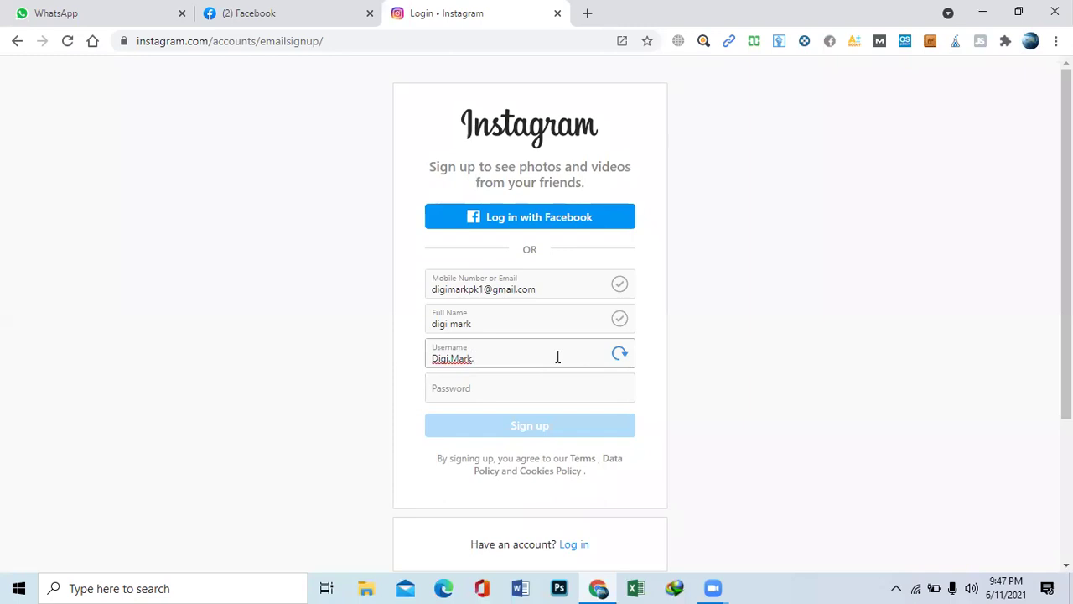
left_click(654, 380)
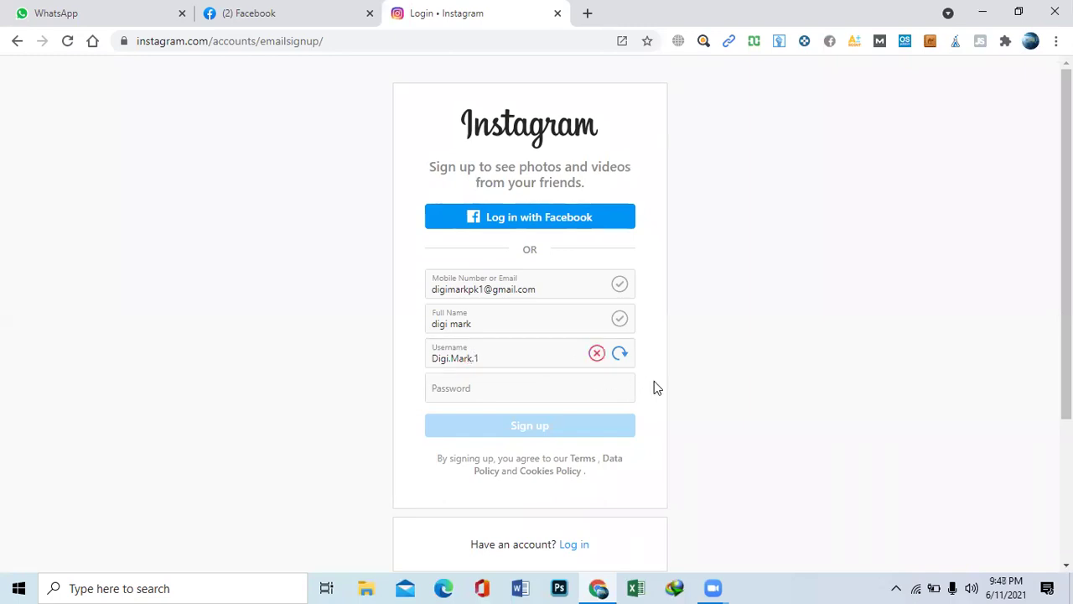
left_click(552, 389)
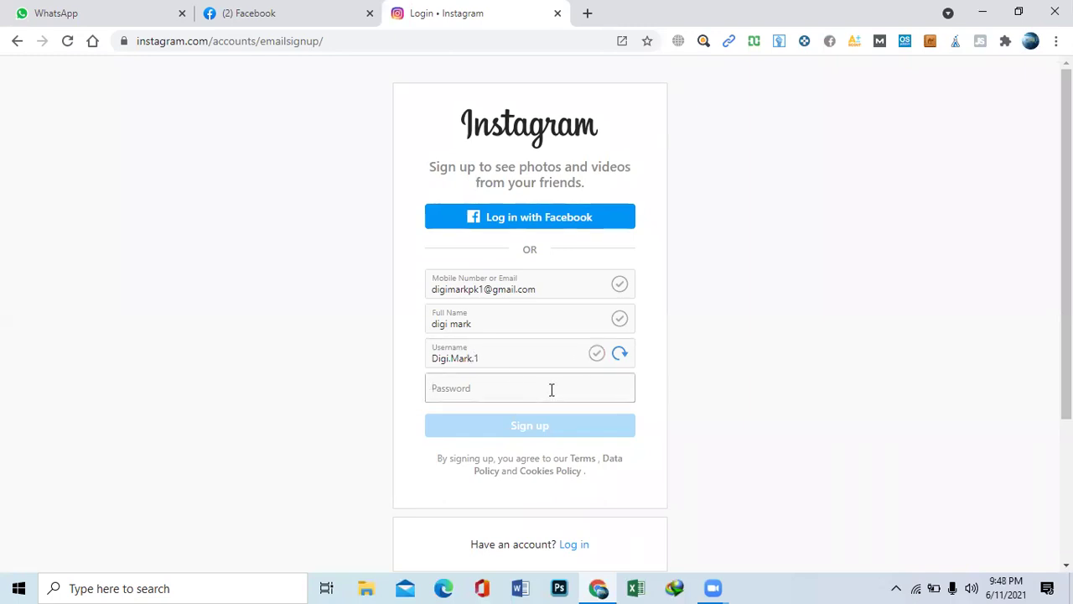
left_click(491, 359)
double_click(474, 359)
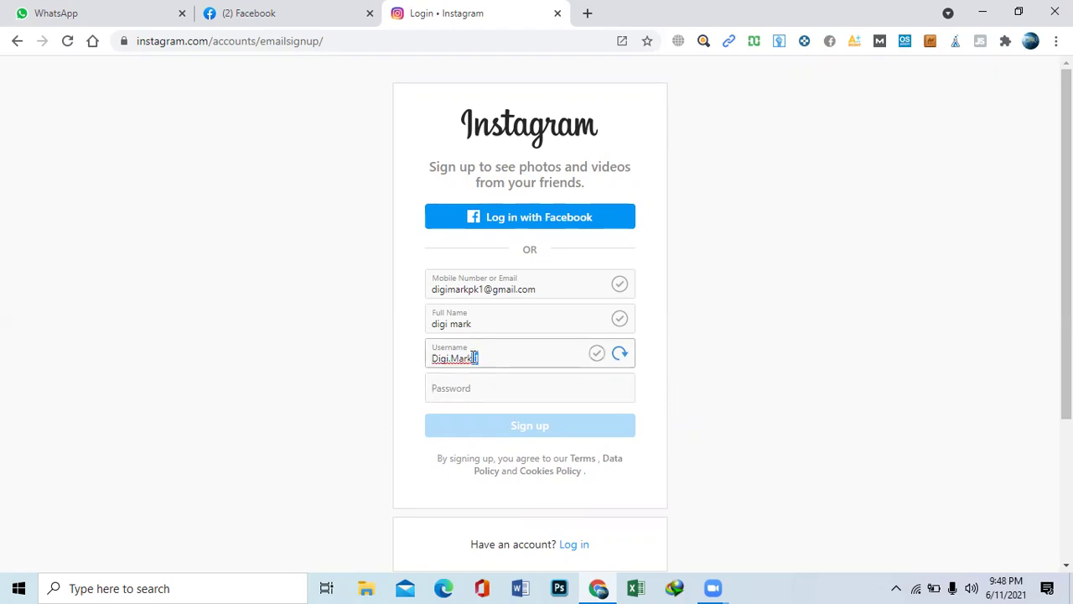
left_click(659, 389)
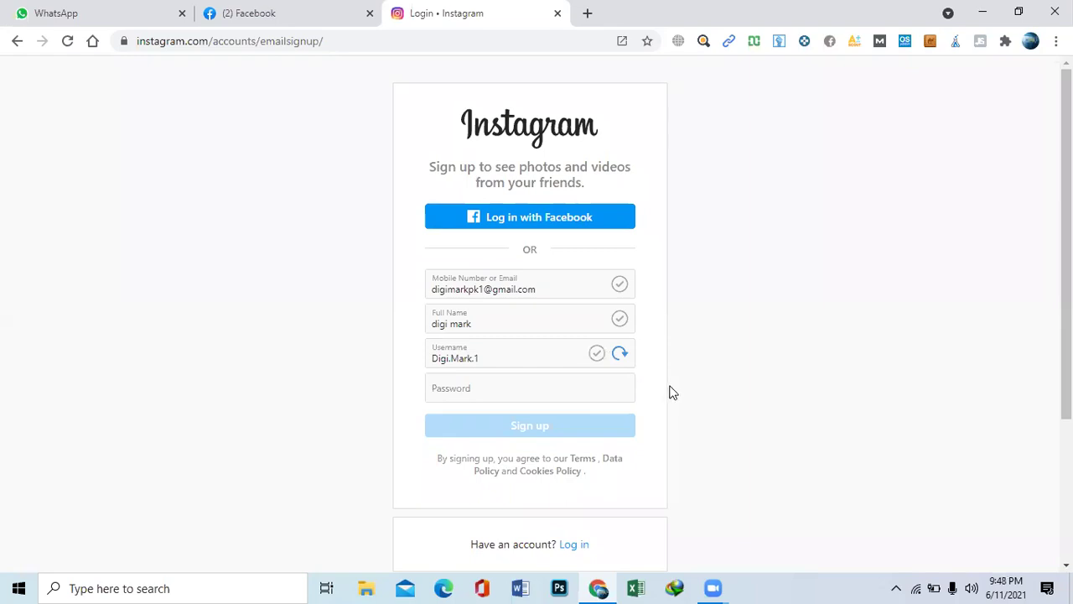
left_click(558, 382)
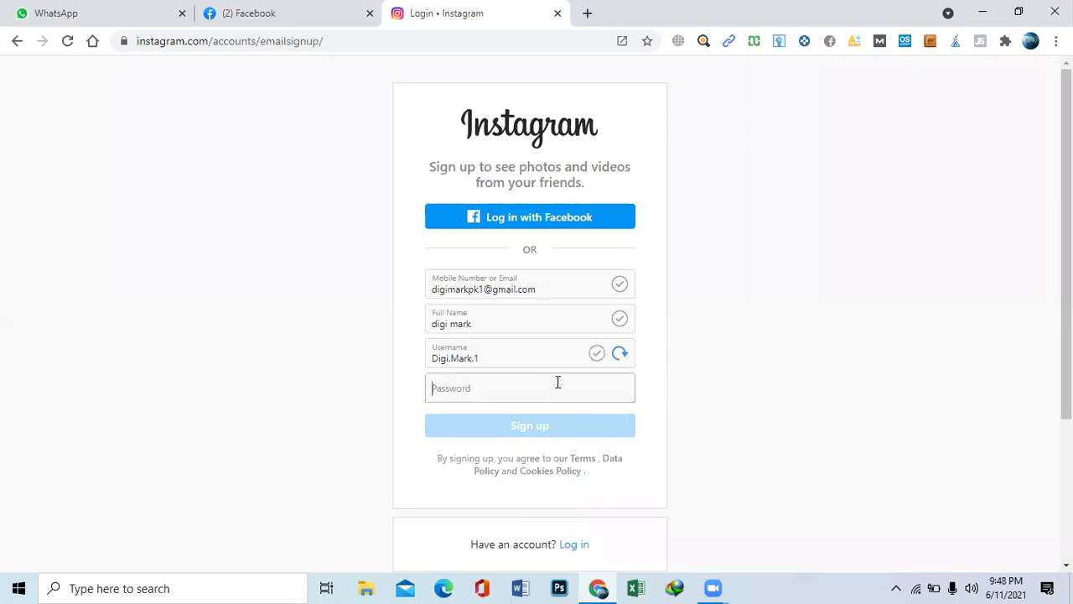
type("*****")
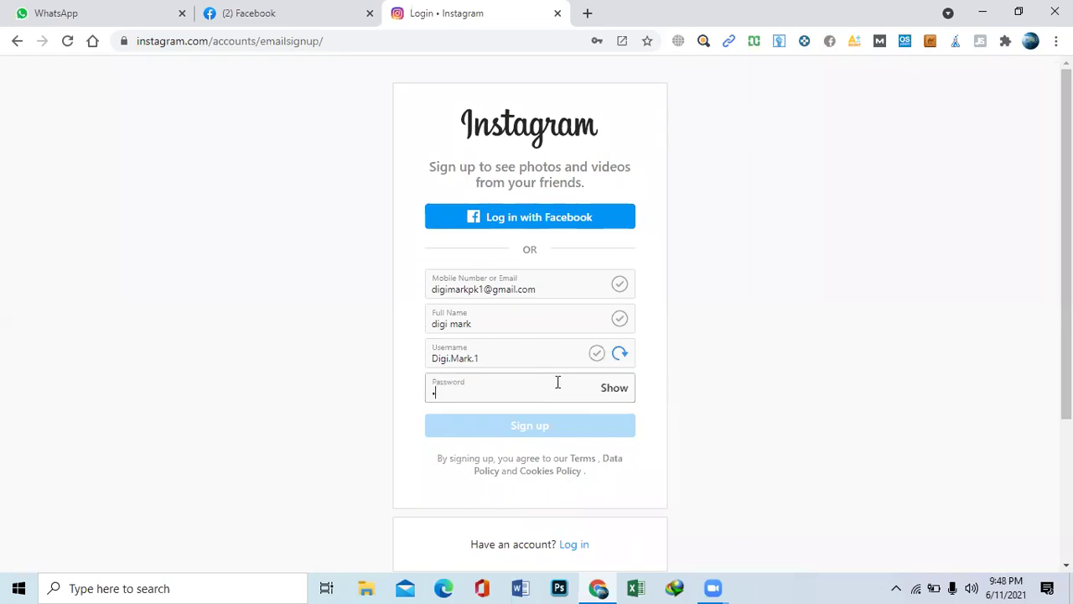
type("****")
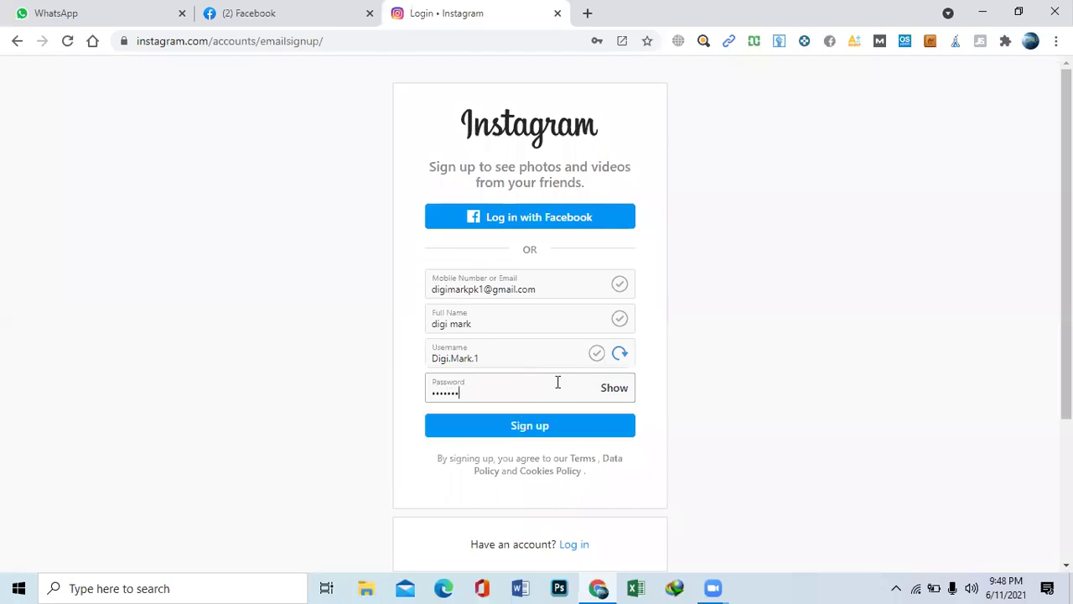
left_click(569, 426)
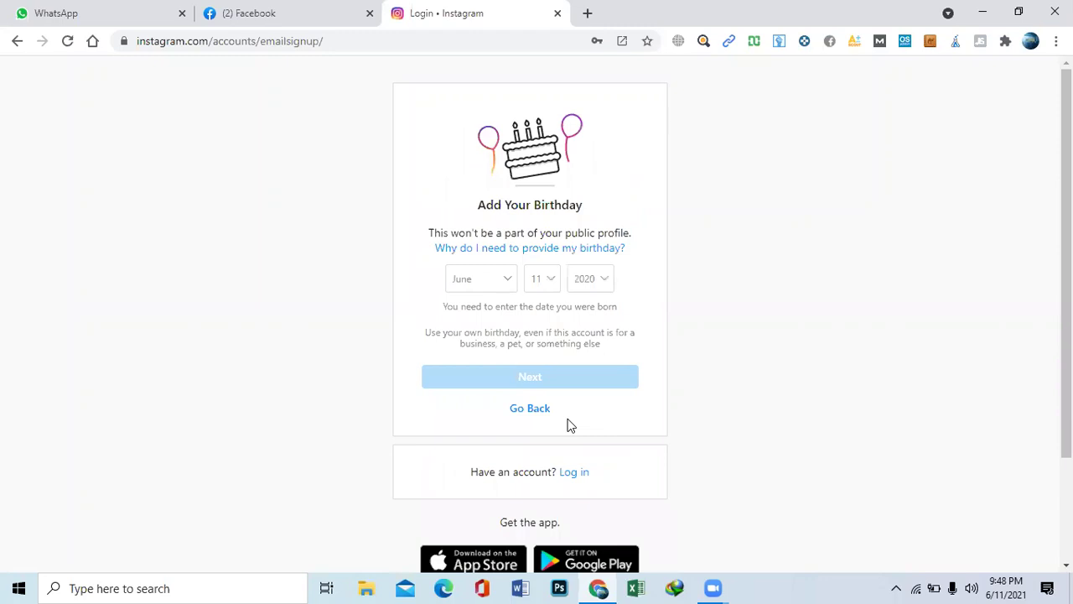
left_click(505, 287)
left_click(503, 327)
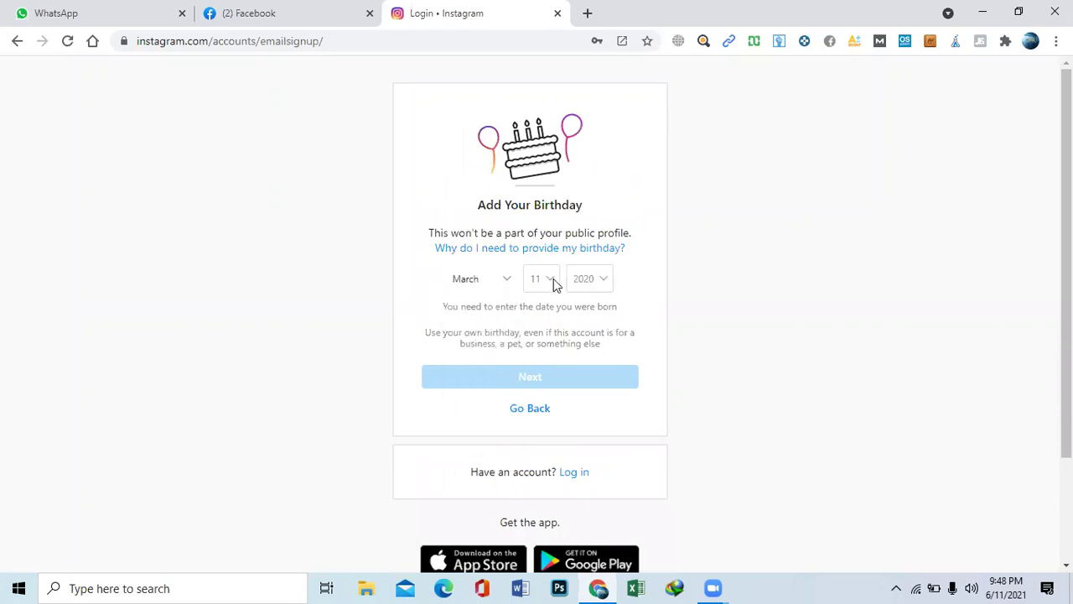
left_click(550, 283)
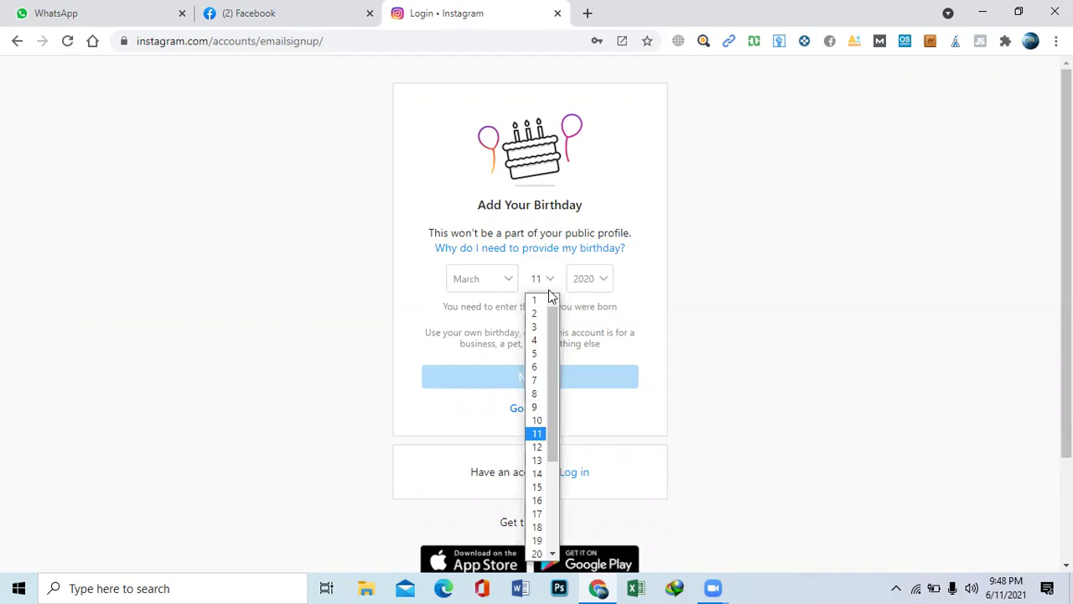
left_click(534, 340)
left_click(599, 280)
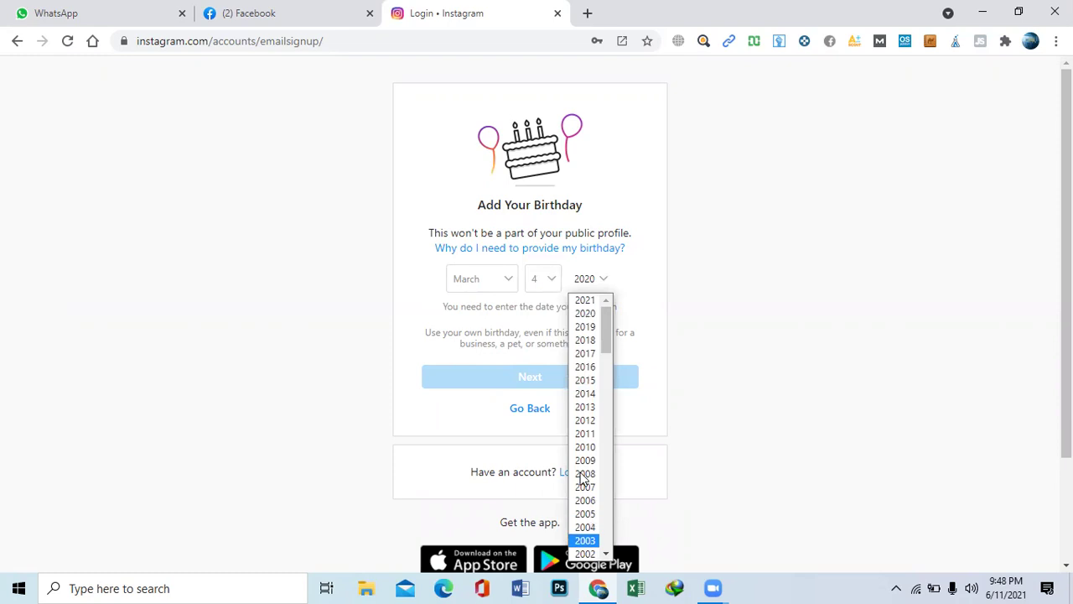
left_click(586, 540)
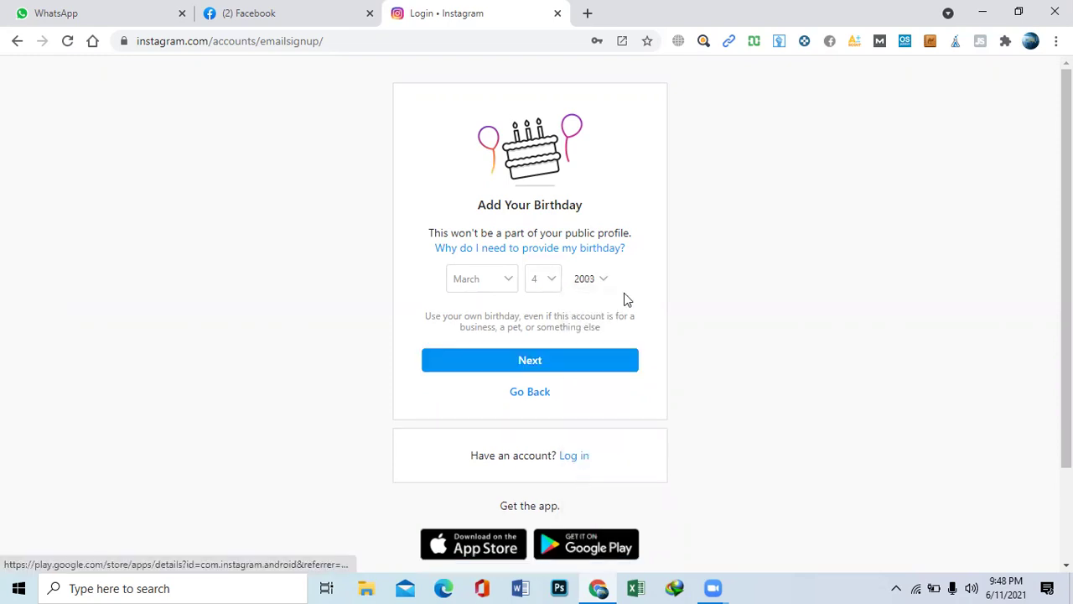
left_click(593, 361)
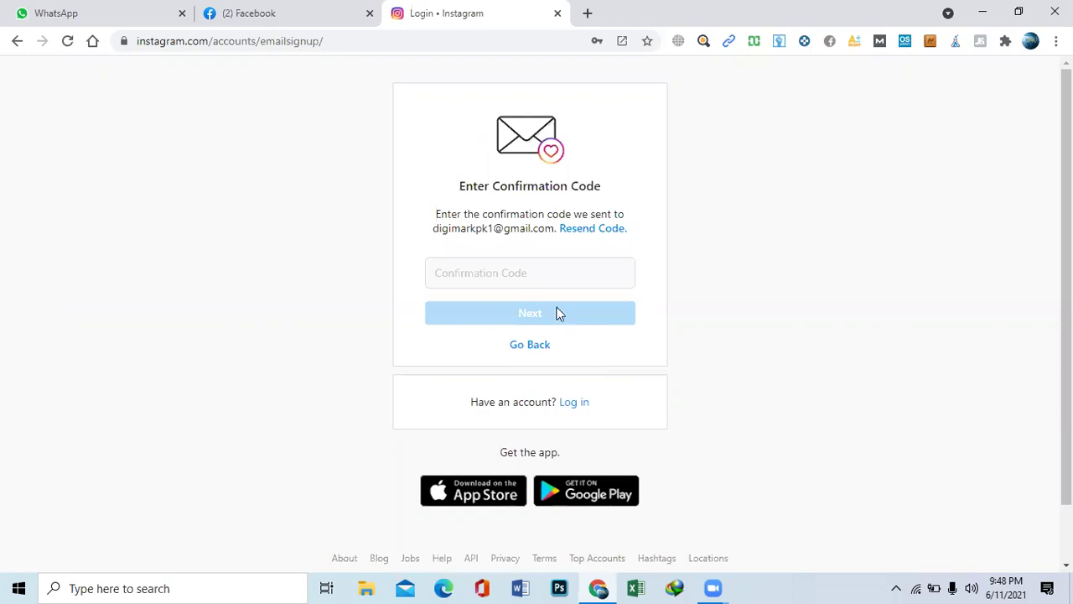
Step: Open Gmail in a new browser tab to find the code, then return to Instagram
left_click(544, 288)
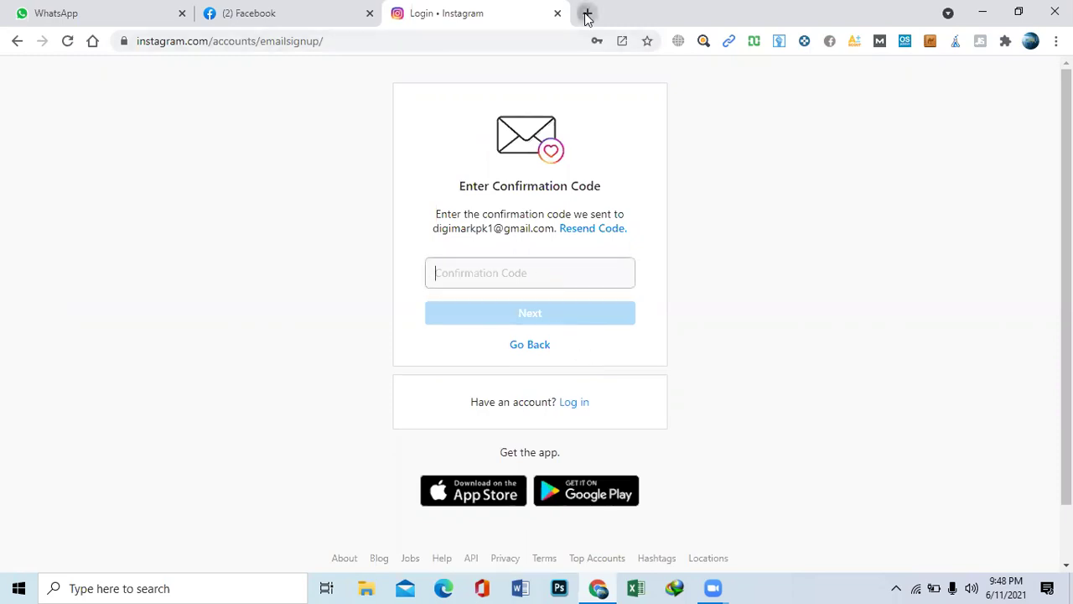
left_click(587, 13)
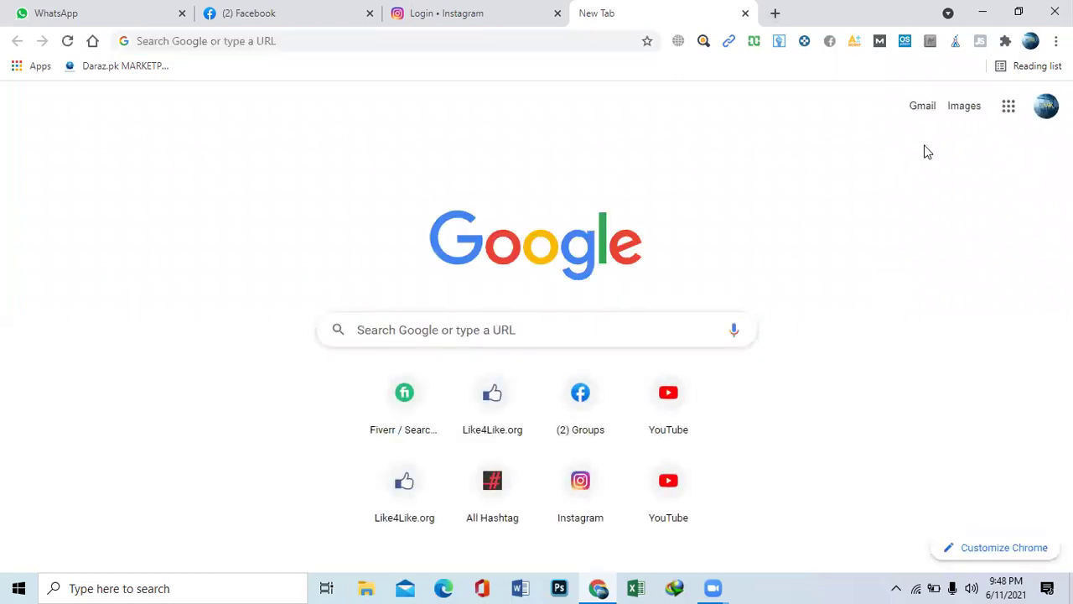
left_click(924, 109)
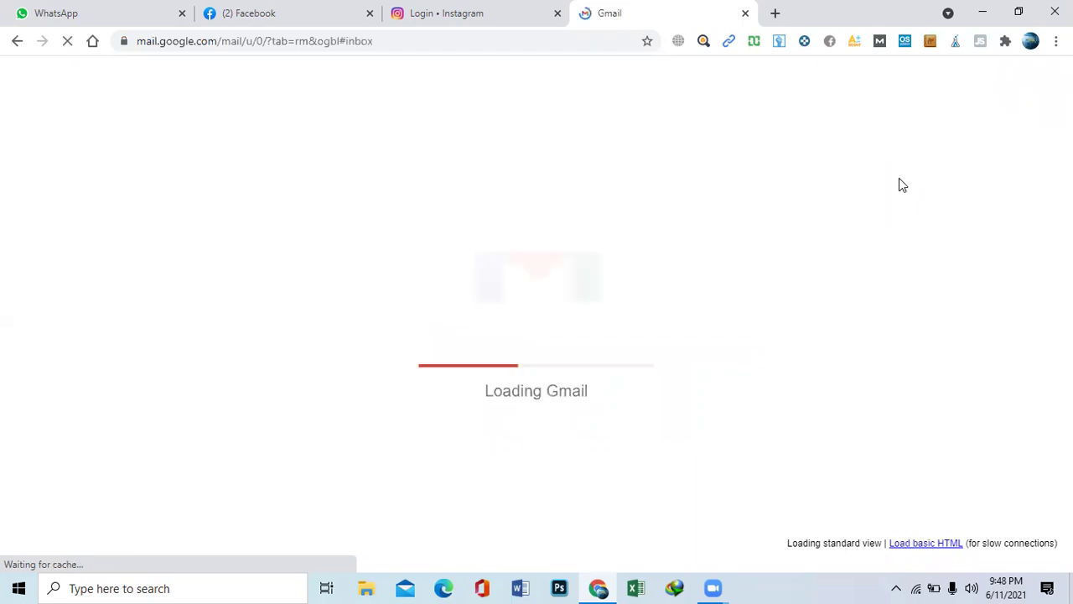
left_click(507, 17)
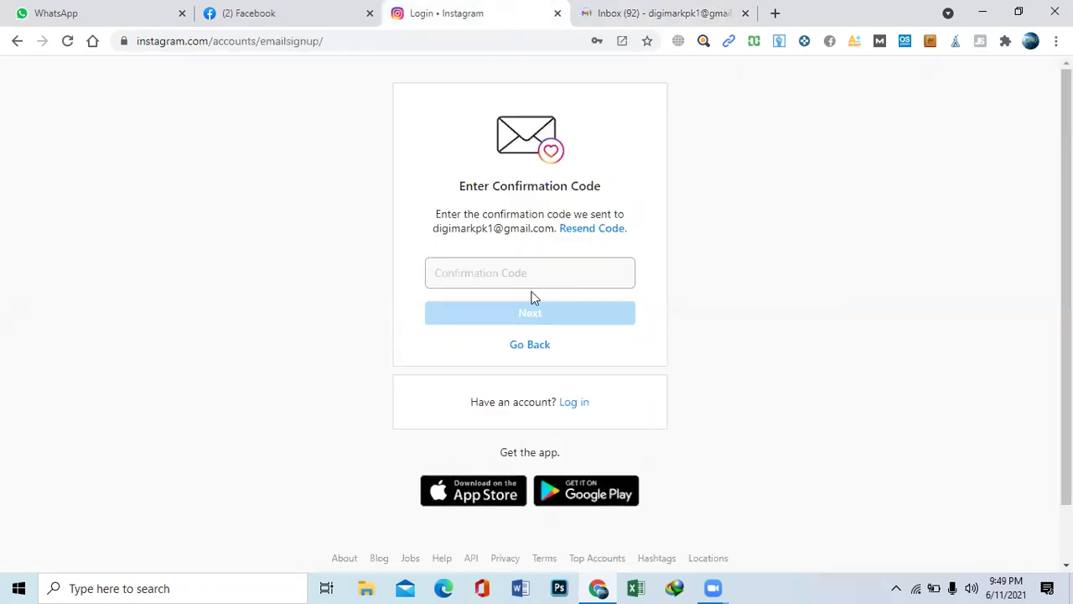
Step: Enter the emailed confirmation code and submit it to finish creating the account
left_click(537, 315)
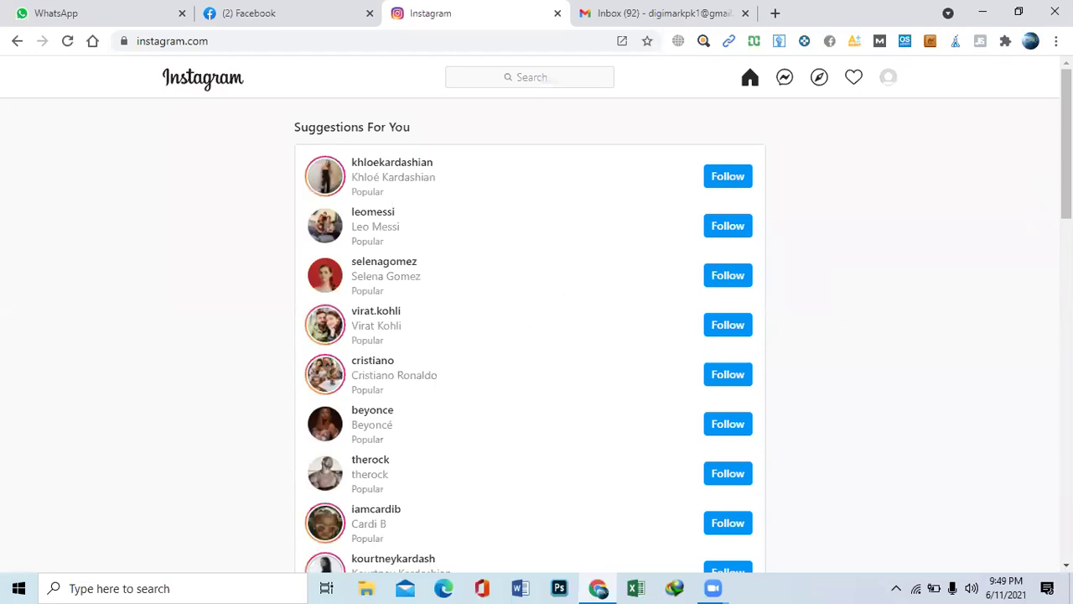
mouse_move(1067, 143)
left_mouse_down()
mouse_move(1066, 195)
mouse_move(1066, 141)
left_mouse_up()
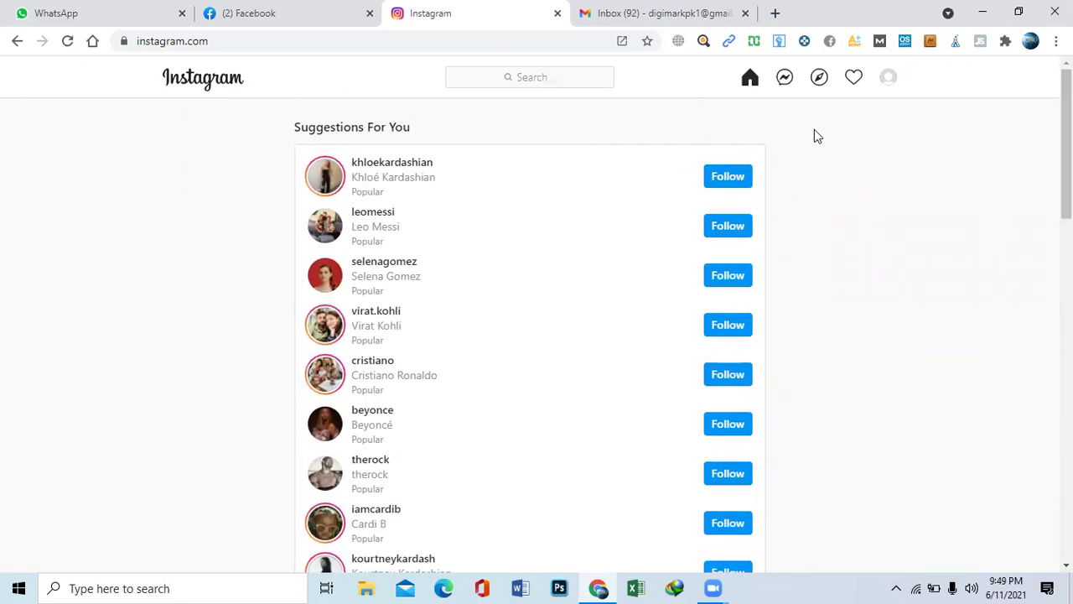
Step: Go to the new account's profile page via the avatar menu and open its settings options
left_click(888, 86)
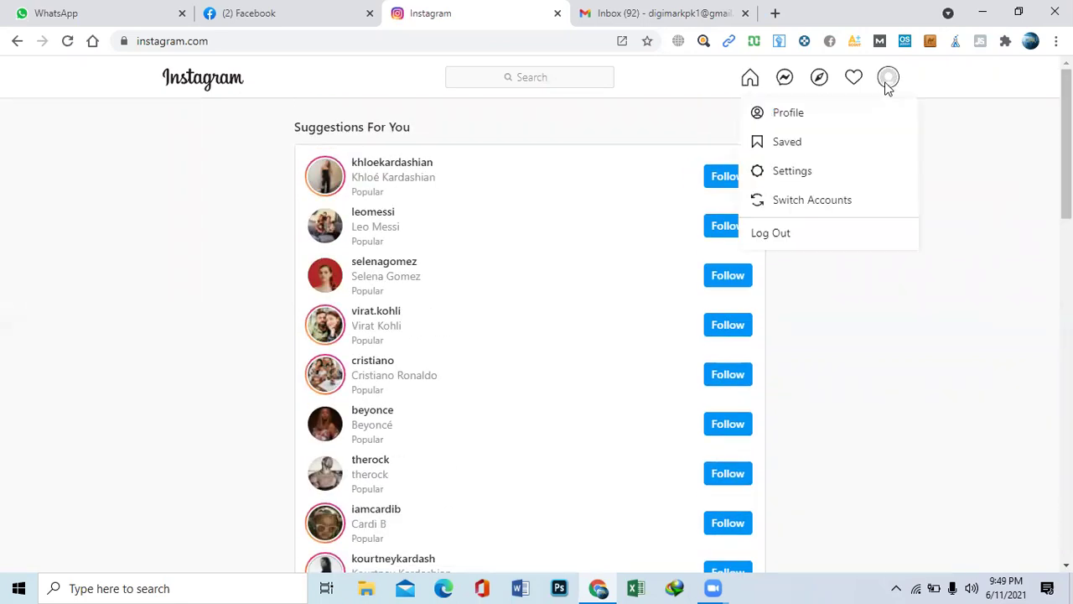
left_click(841, 113)
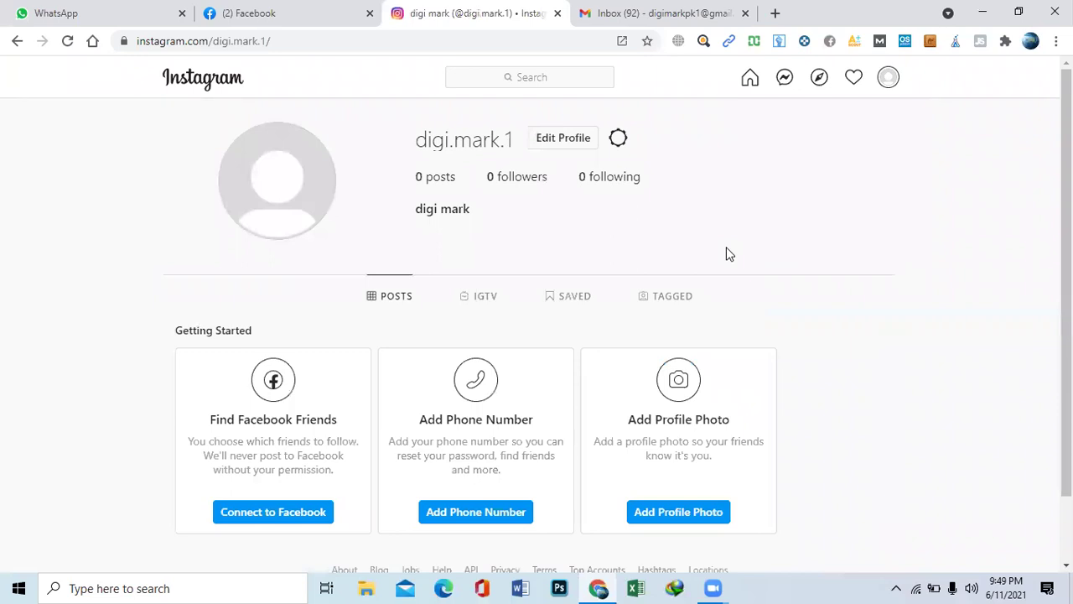
left_click(621, 139)
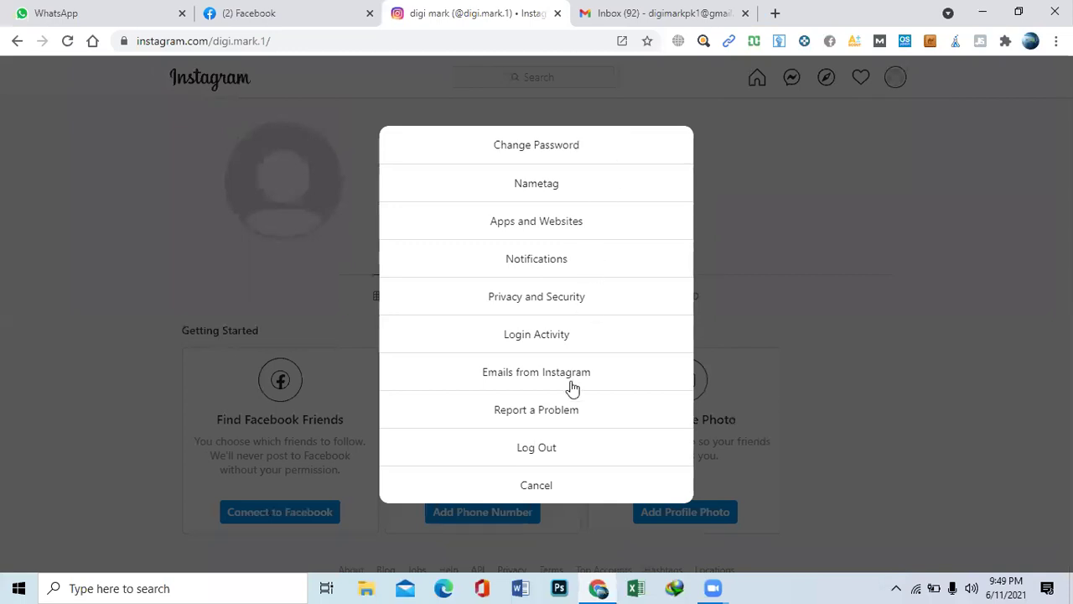
Step: Reload the profile in DevTools' mobile device view, then close DevTools with F12
left_click(804, 324)
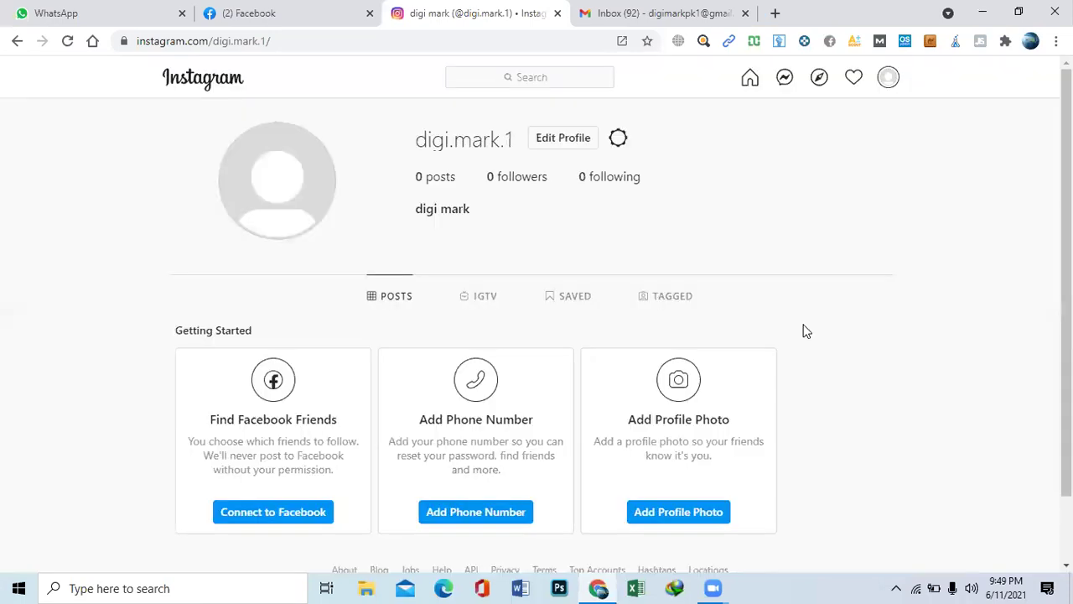
right_click(692, 239)
key("ctrl+shift+i")
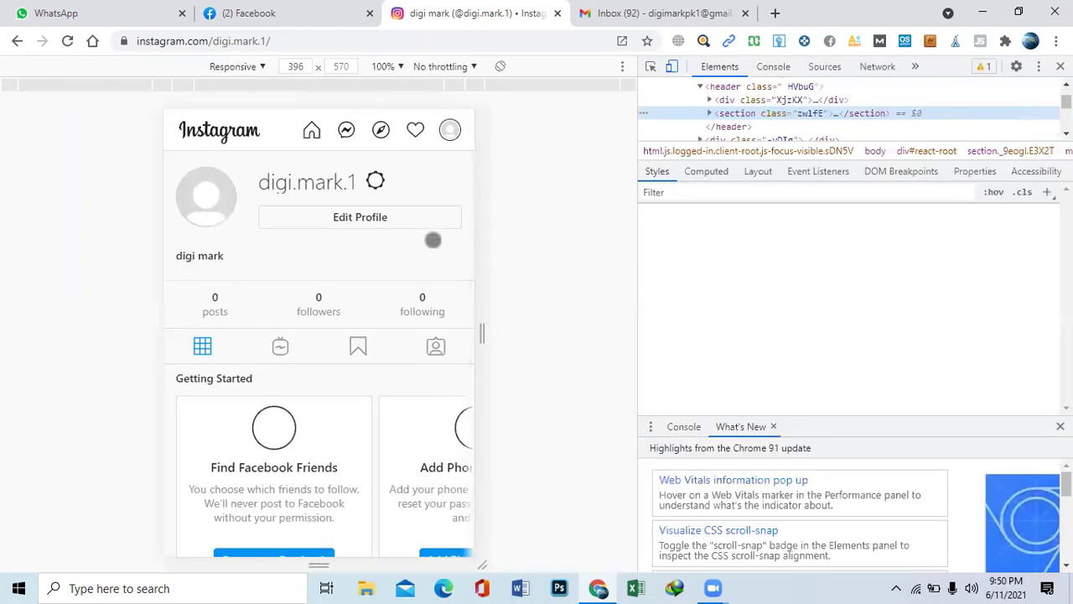
left_click(67, 43)
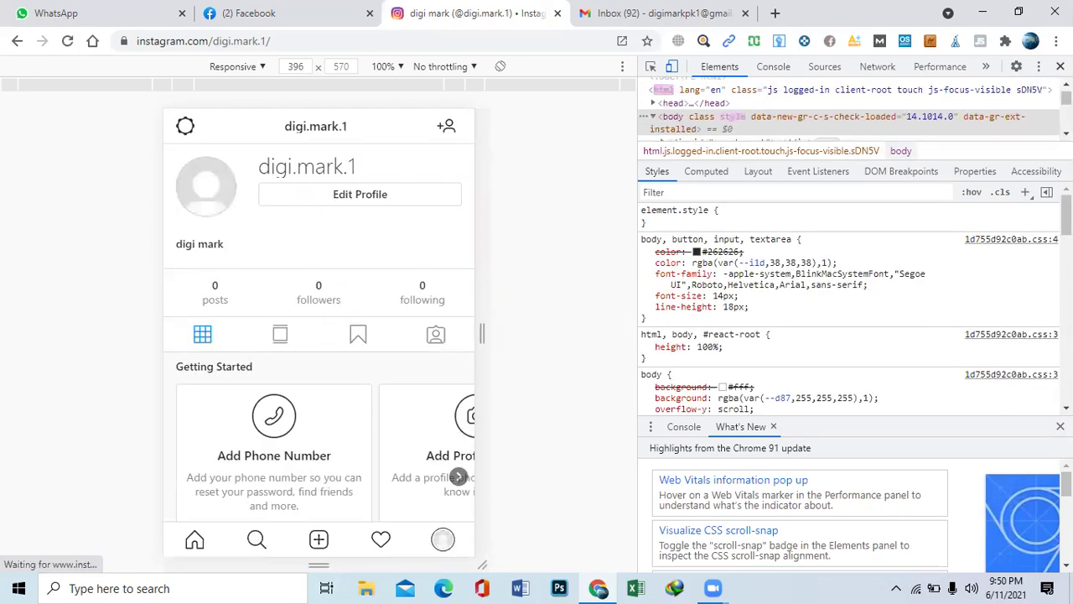
key("F12")
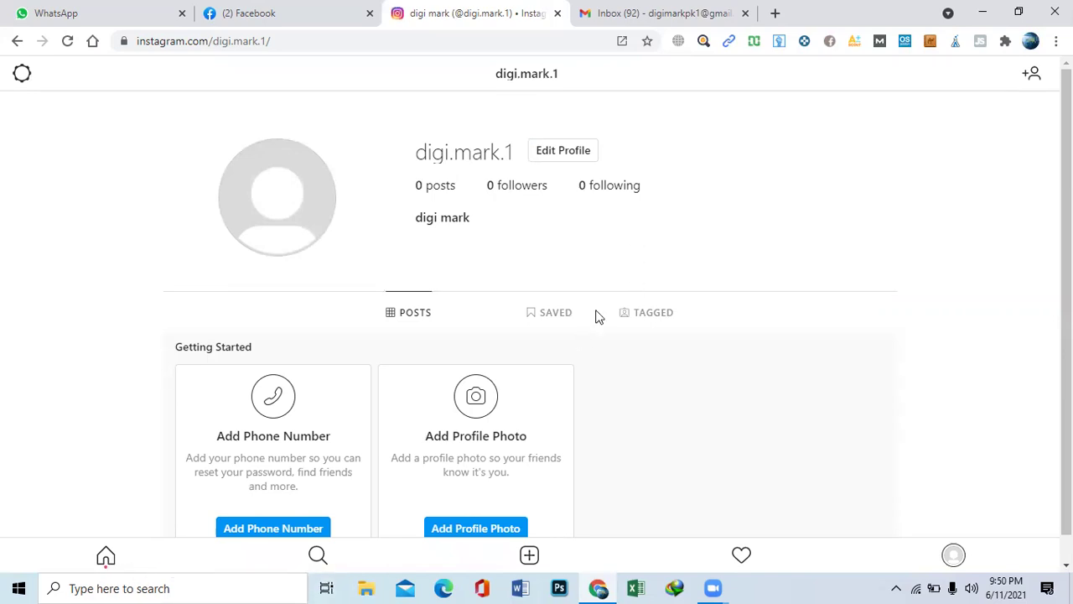
scroll(627, 356, "down", 1)
scroll(629, 358, "up", 1)
scroll(633, 359, "down", 1)
scroll(633, 358, "up", 1)
left_click(568, 158)
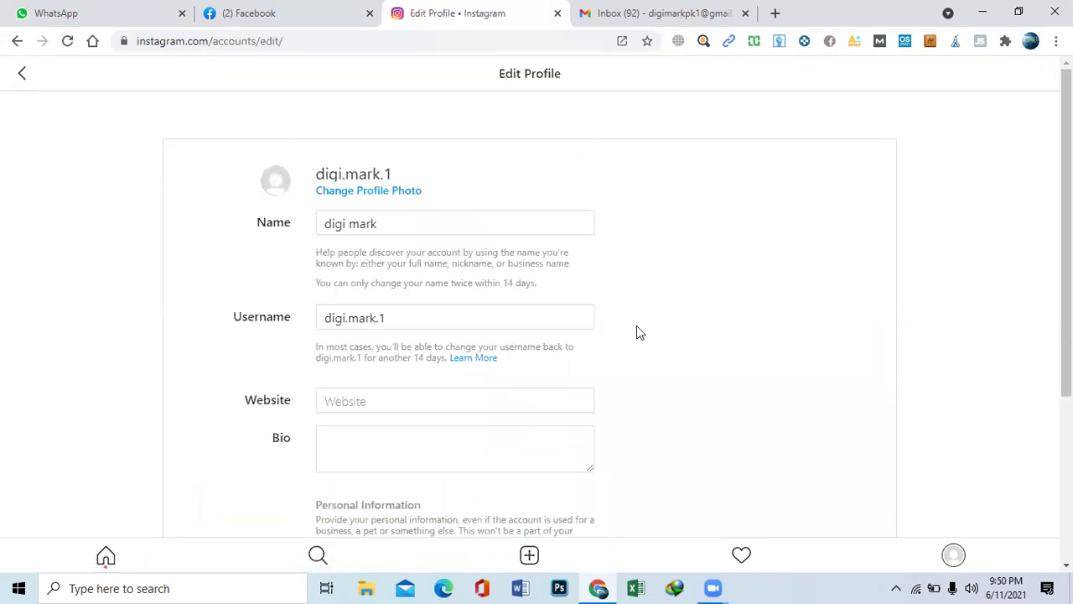
scroll(652, 367, "down", 3)
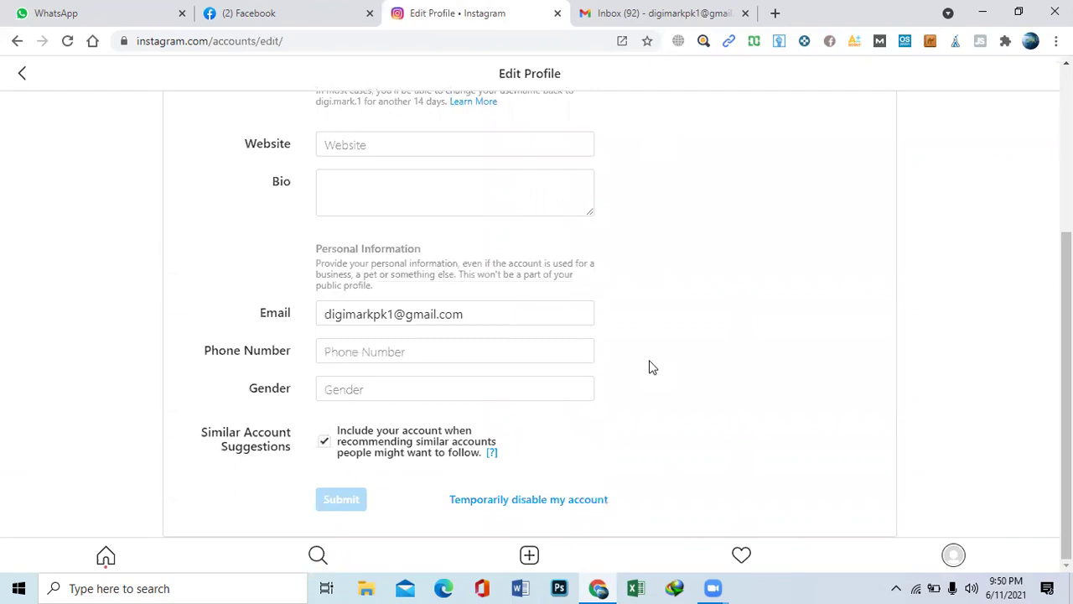
scroll(652, 366, "up", 3)
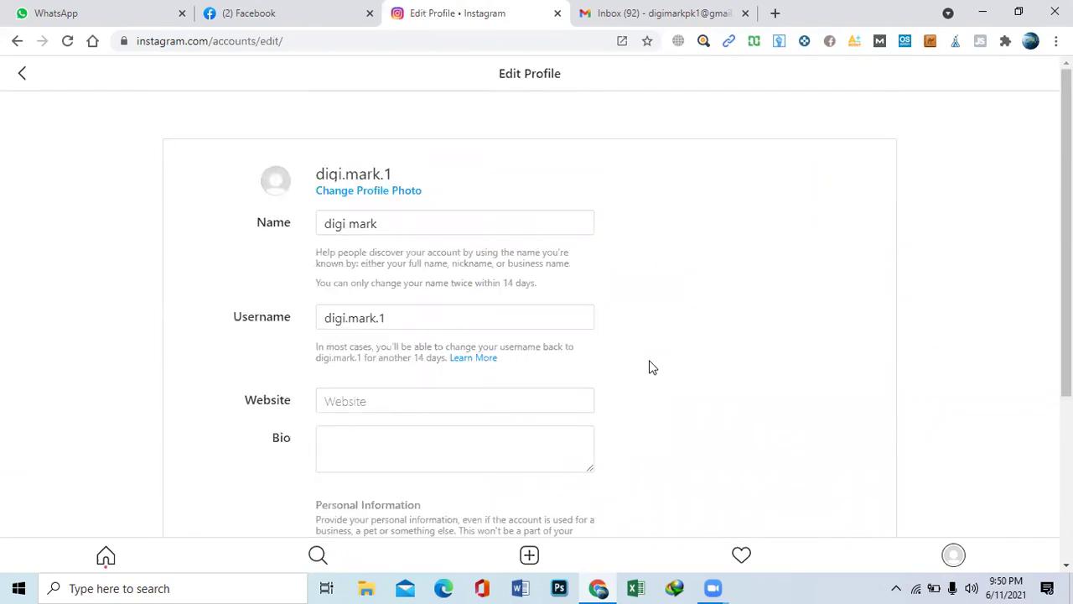
scroll(652, 367, "down", 3)
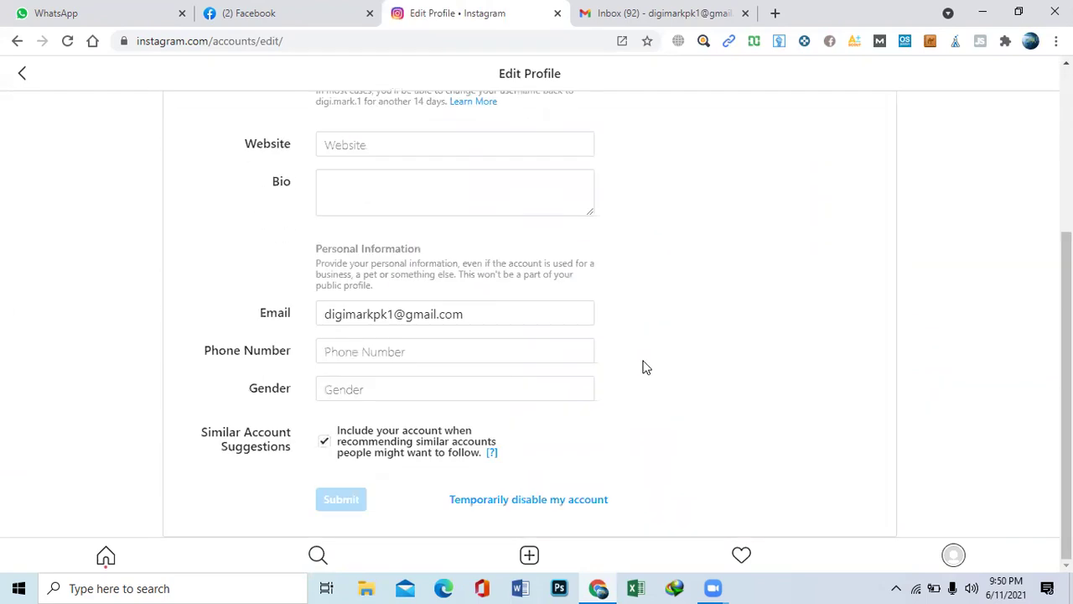
left_click(25, 76)
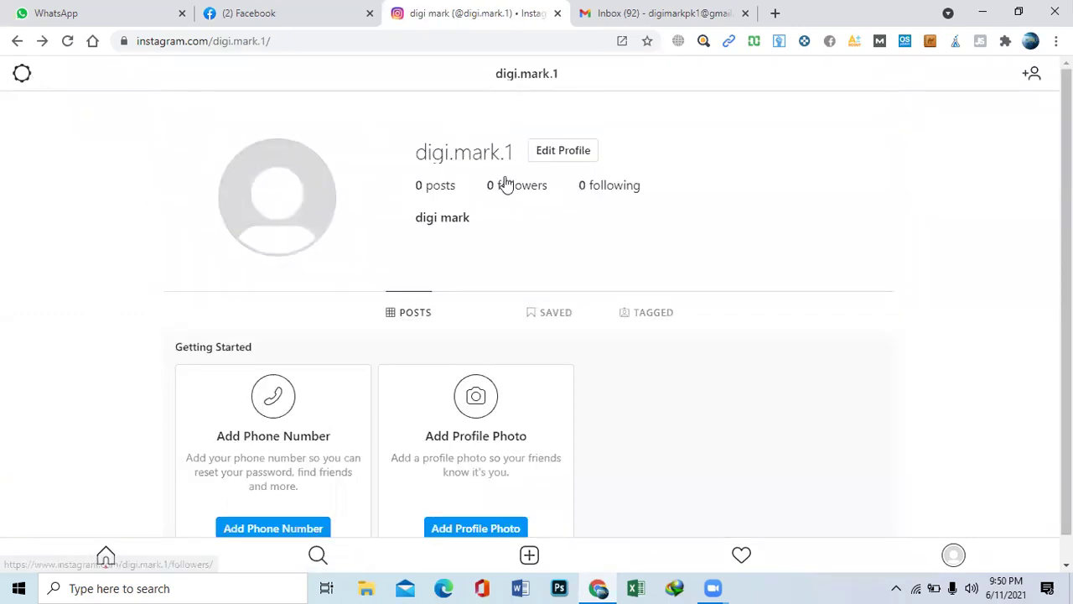
Step: Inspect the page with the device toolbar on and open the account Options page
right_click(643, 382)
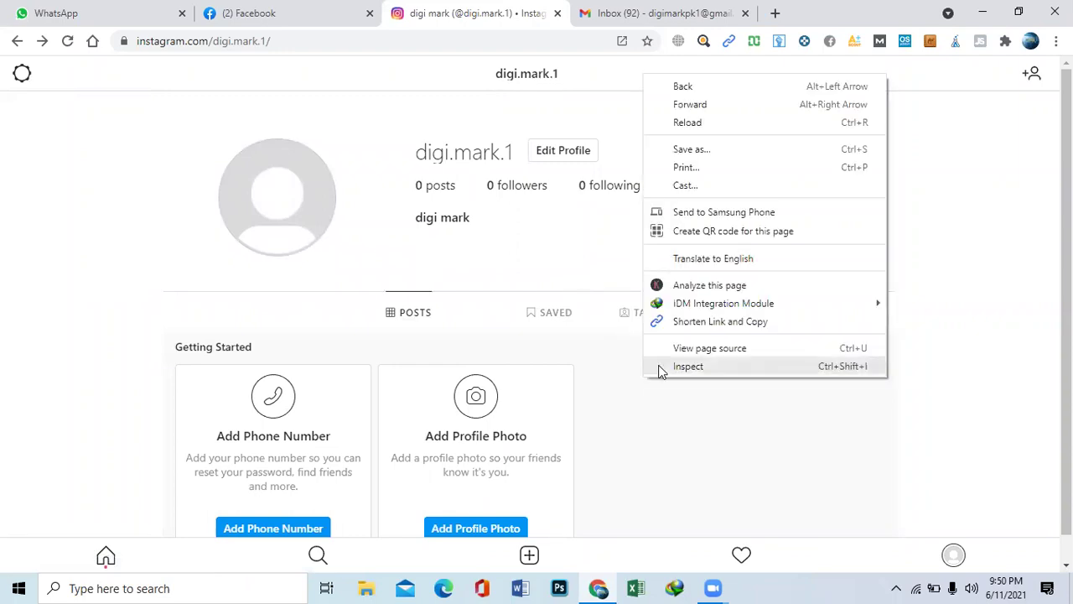
left_click(659, 371)
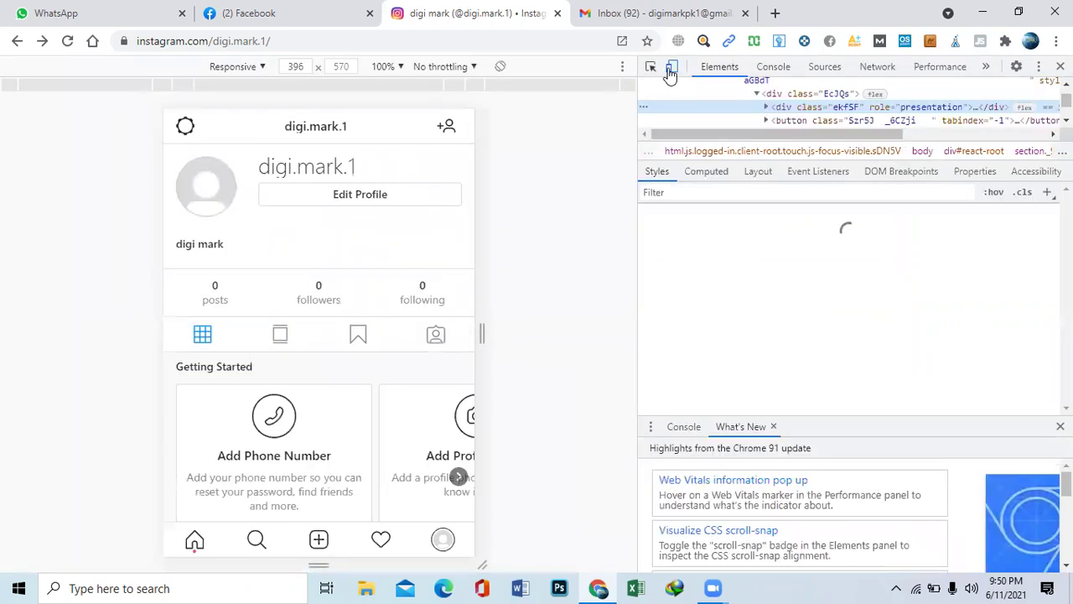
left_click(671, 71)
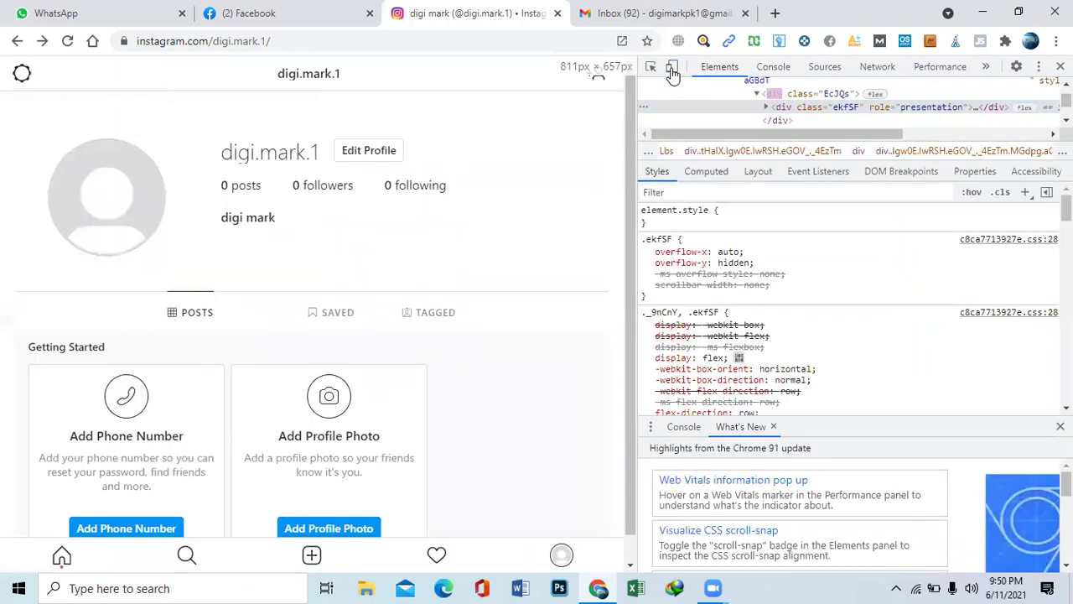
left_click(671, 71)
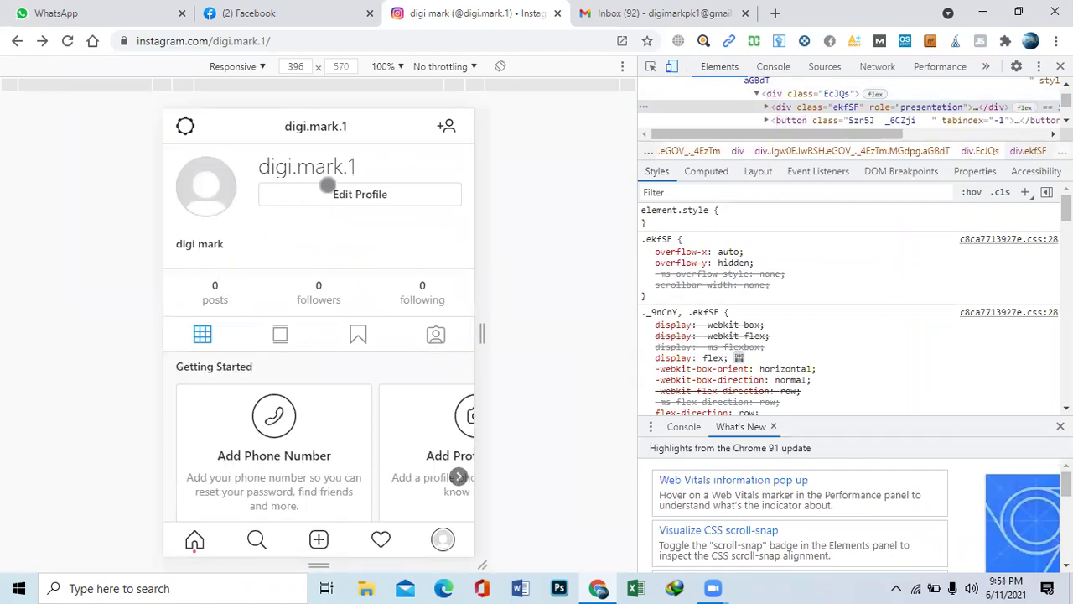
left_click(183, 127)
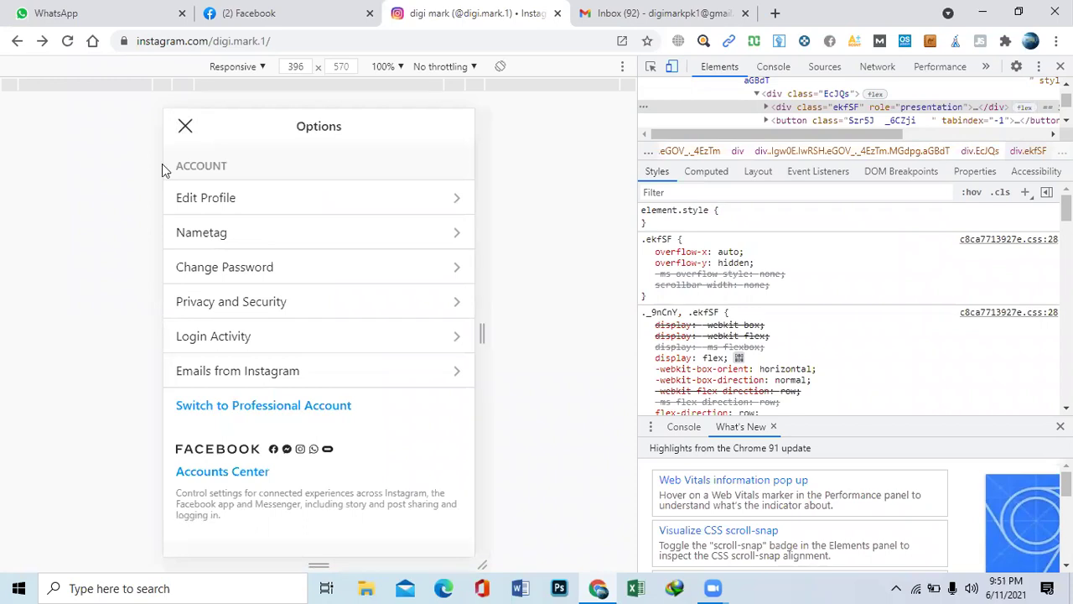
left_click(185, 126)
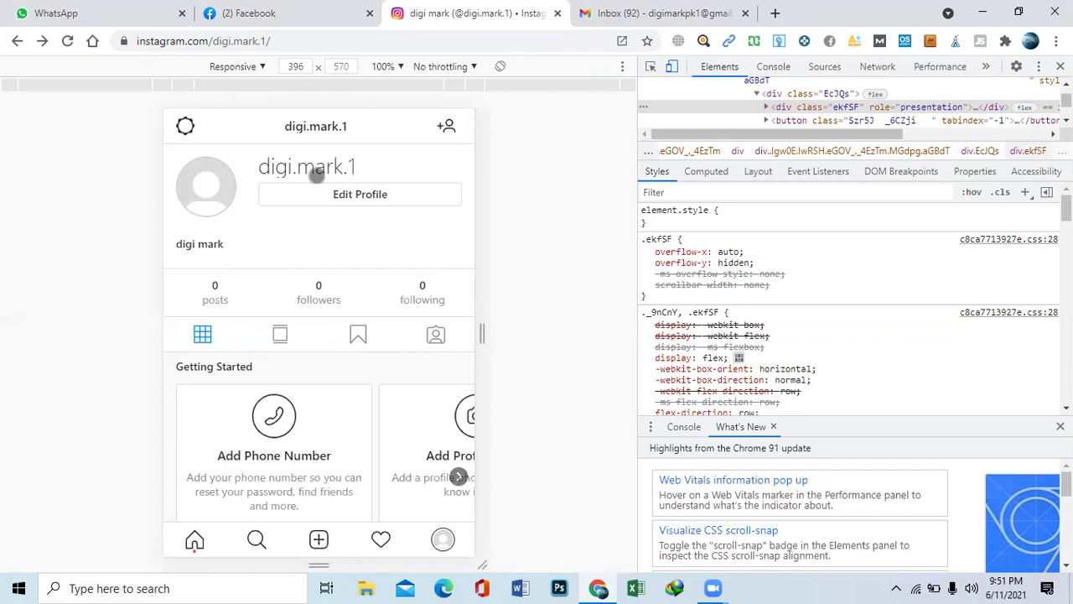
left_click(184, 127)
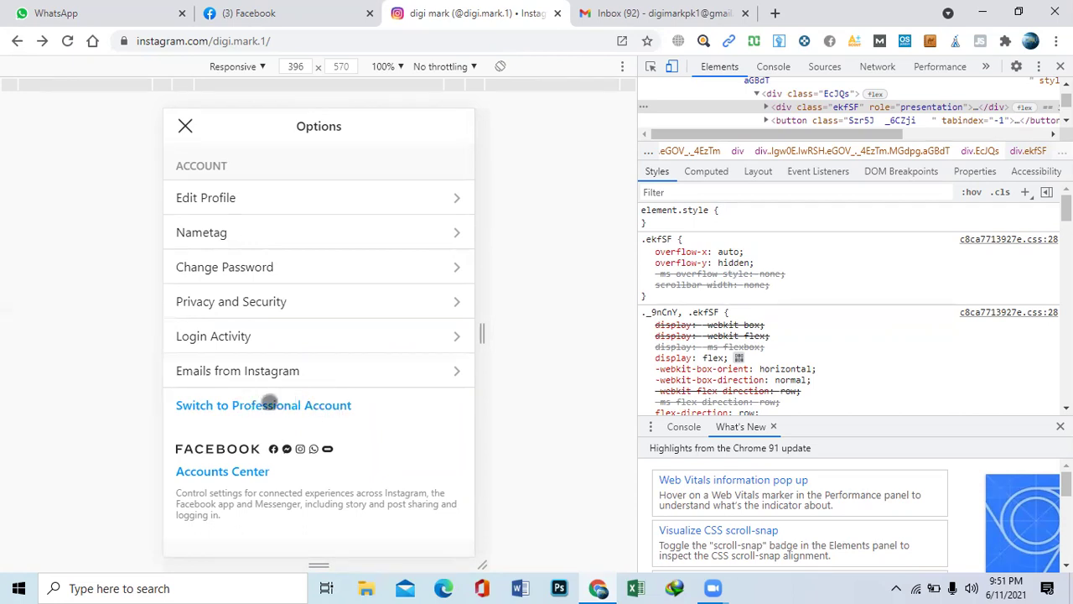
Step: Start switching to a professional account, choose Business, and continue to category selection
left_click(280, 405)
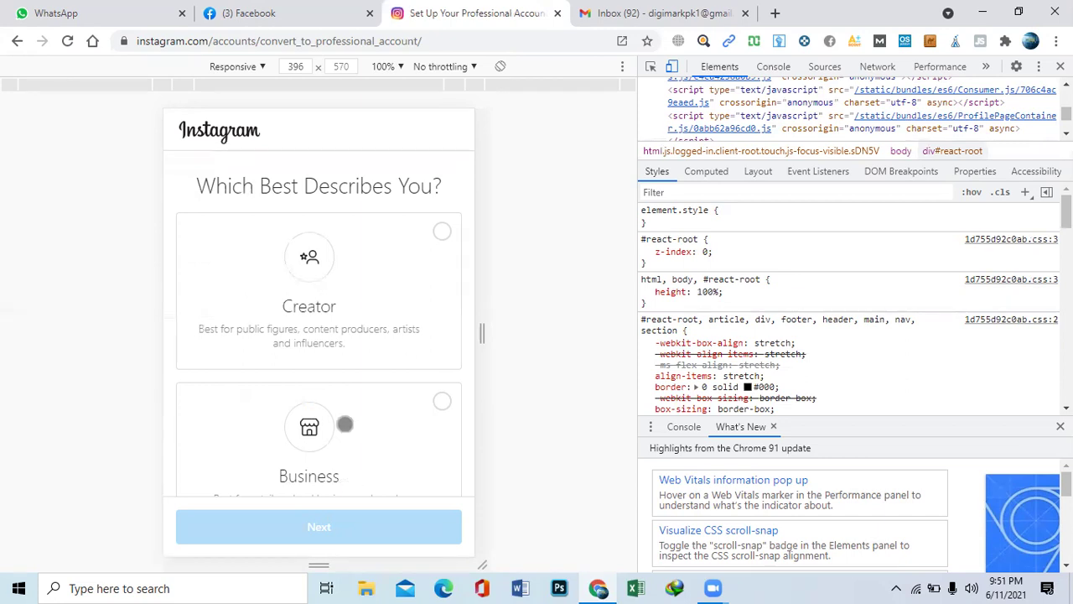
scroll(344, 425, "down", 1)
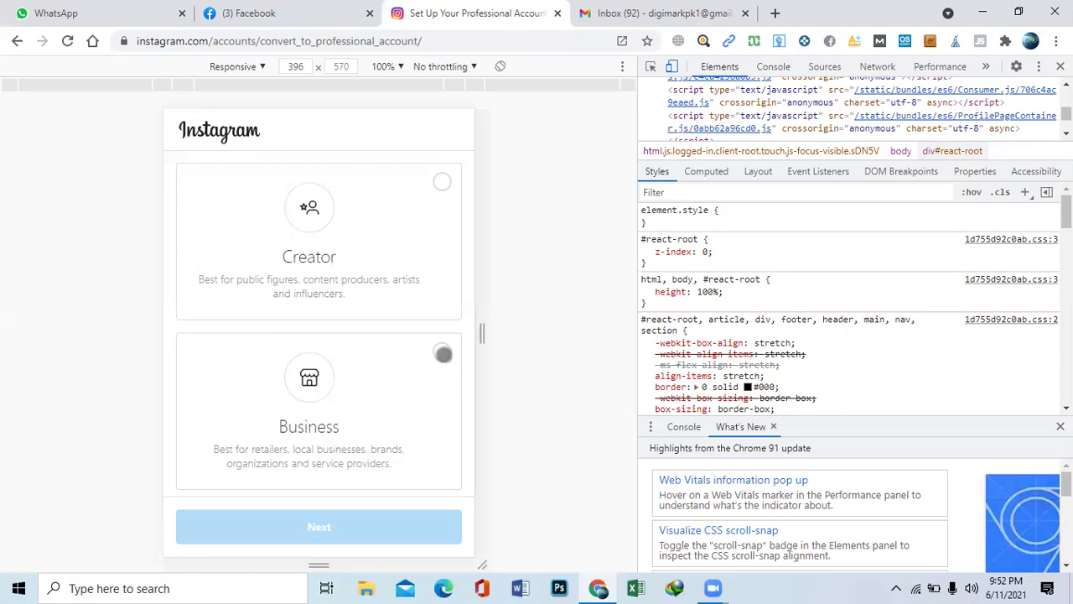
left_click(443, 353)
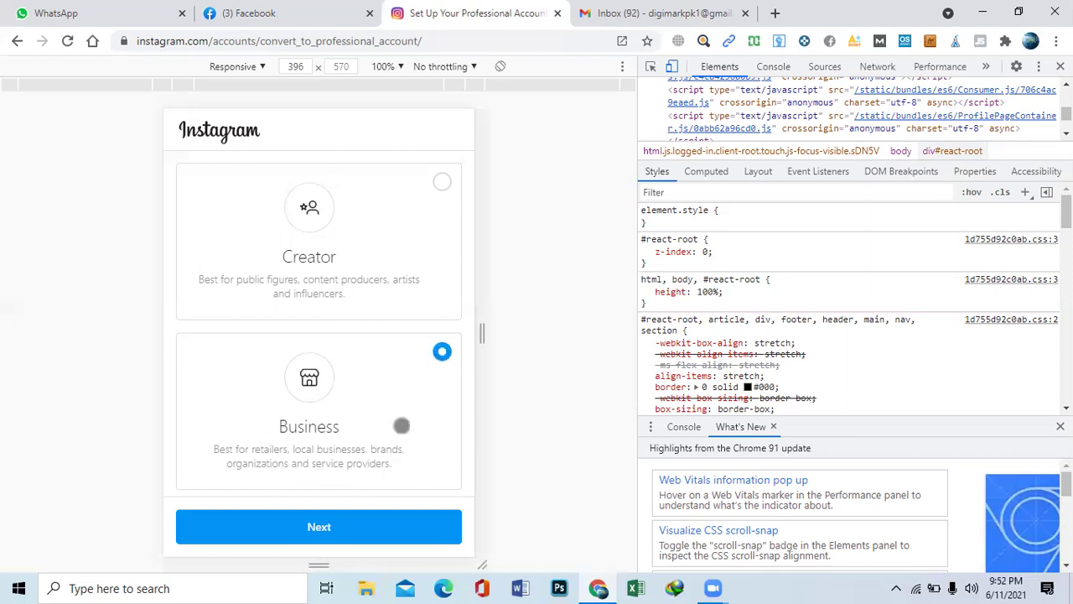
scroll(347, 429, "up", 1)
scroll(347, 429, "down", 1)
left_click(323, 513)
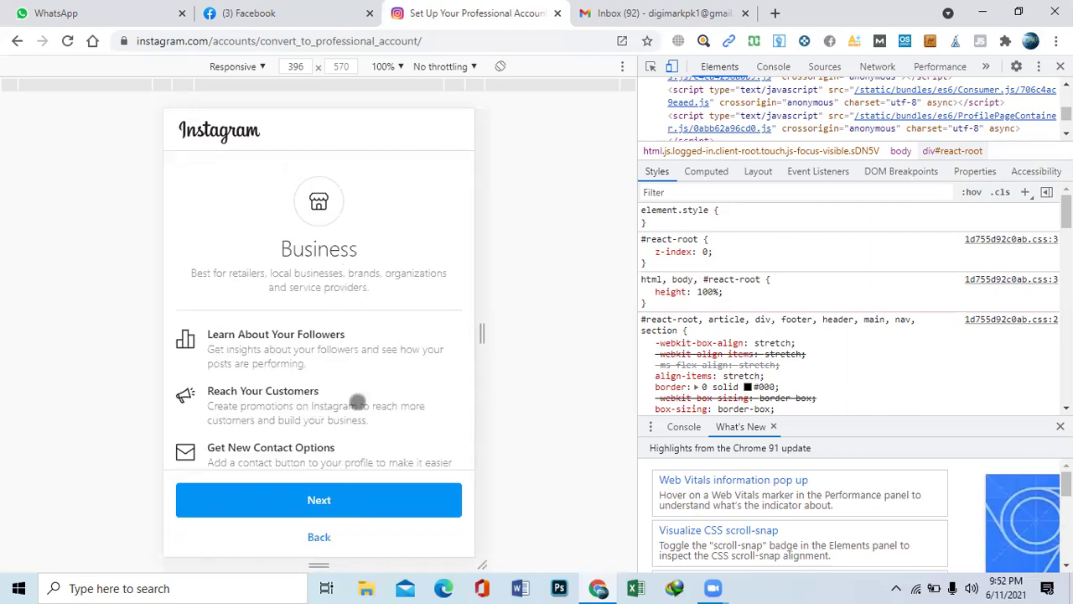
scroll(358, 402, "down", 1)
left_click(342, 488)
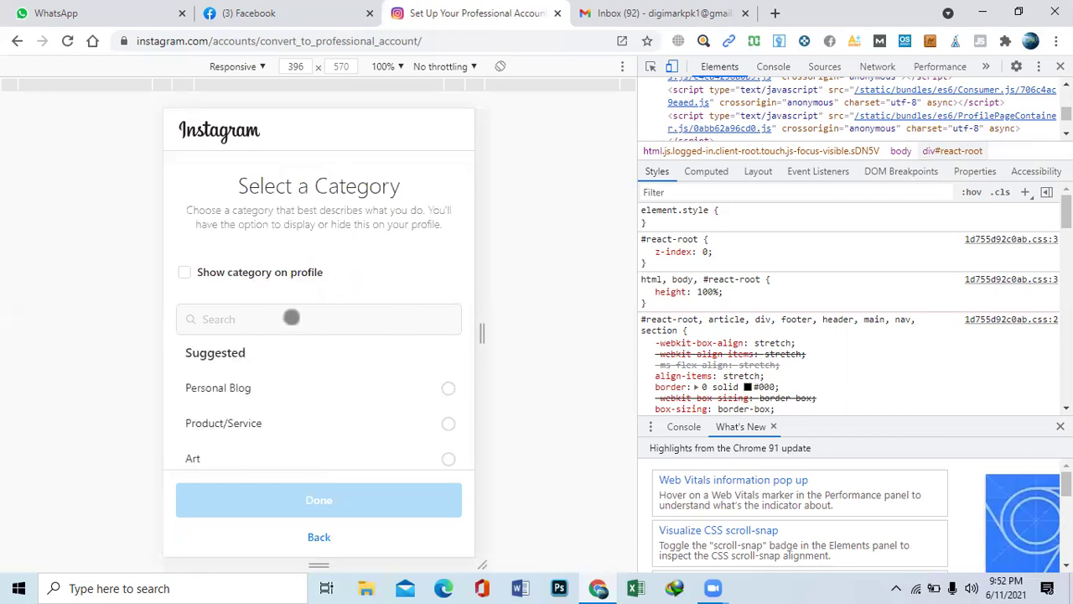
Step: Pick Shopping & Retail as the category, show it on the profile, and confirm
left_click(289, 319)
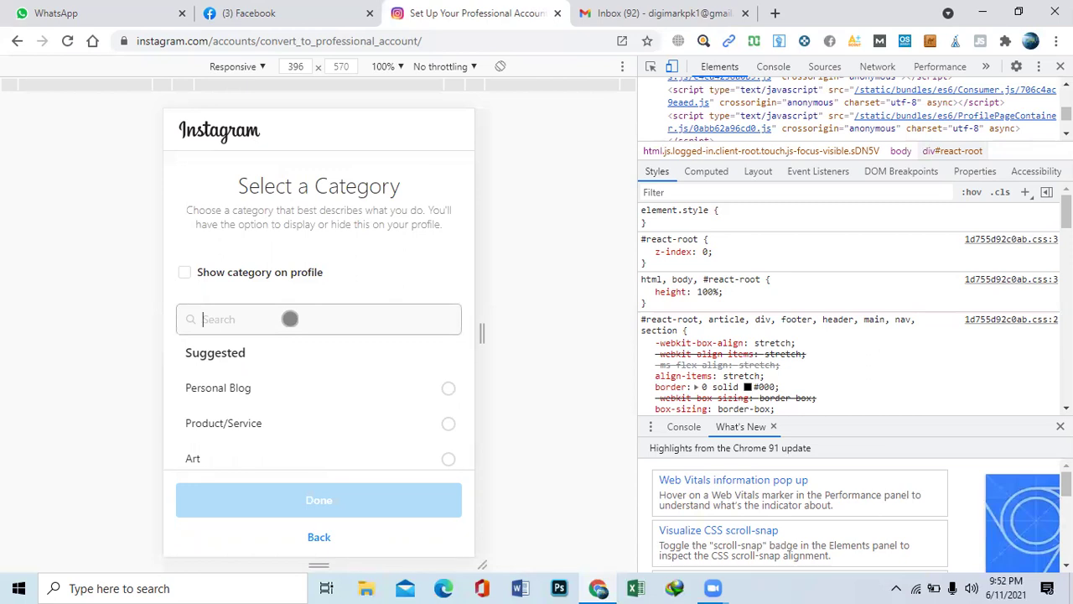
scroll(334, 441, "down", 3)
scroll(333, 441, "up", 3)
scroll(333, 441, "down", 3)
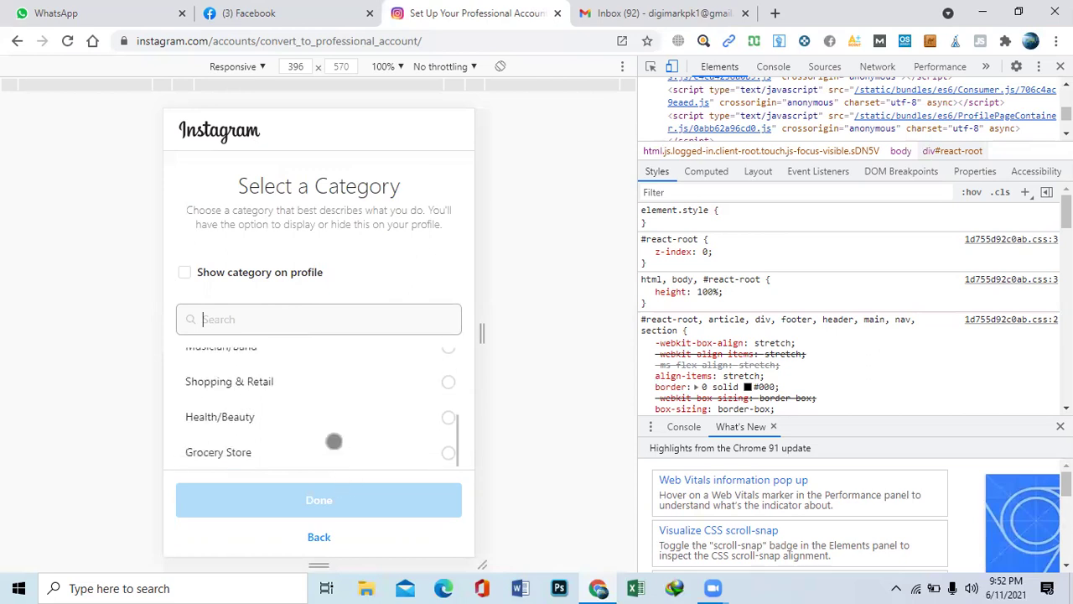
left_click(236, 381)
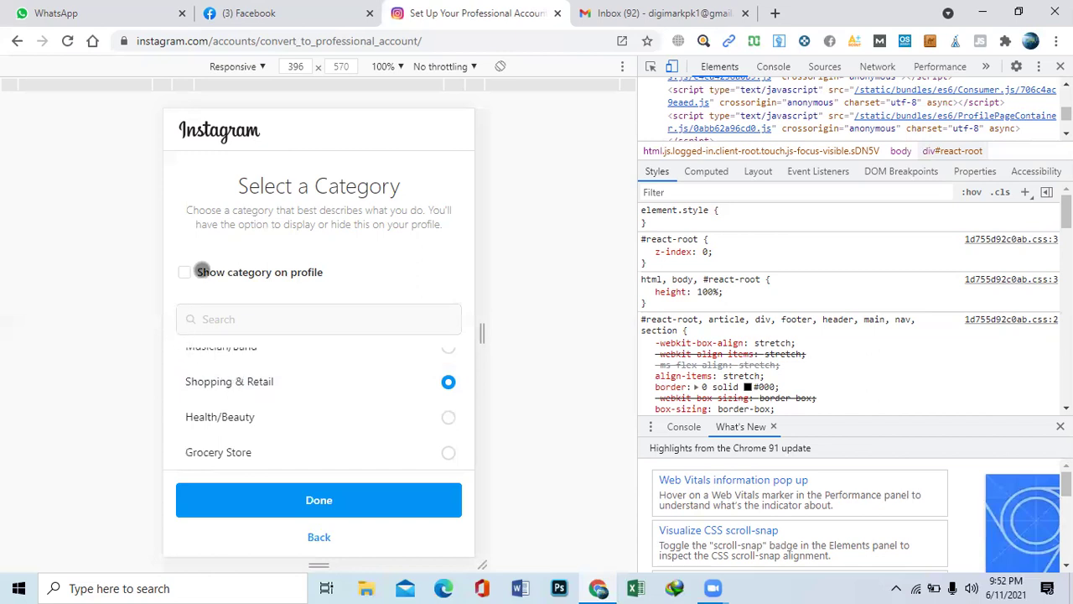
left_click(204, 272)
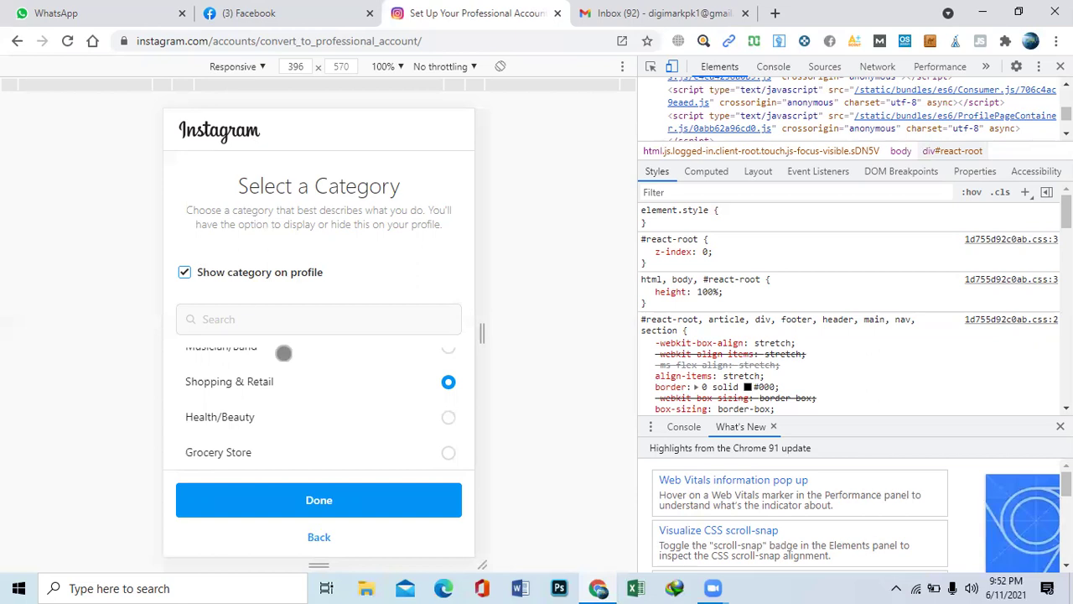
key("Return")
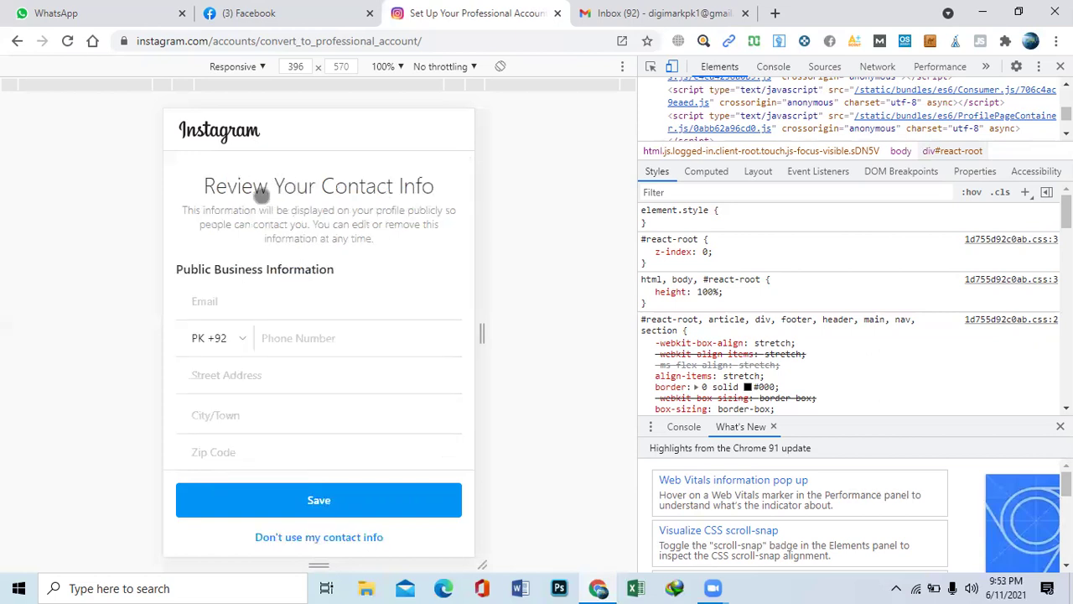
Step: Get past the contact info step by dismissing the phone-number autofill, reaching Edit Profile
left_click(325, 338)
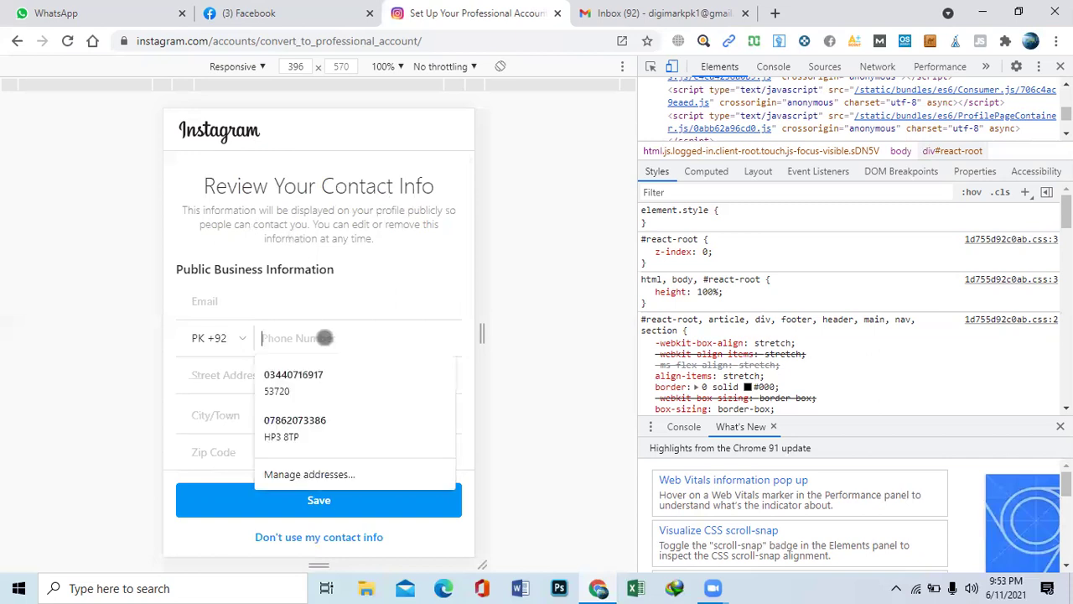
left_click(366, 265)
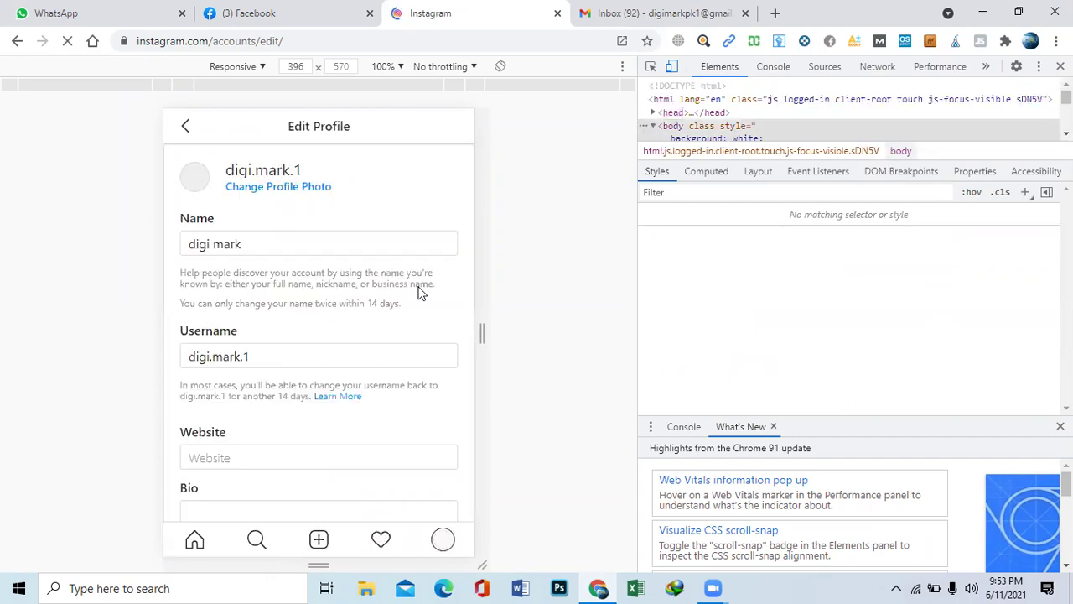
Step: Leave Edit Profile for the feed, decline the Instagram Lite prompt, and browse the suggested accounts
scroll(419, 335, "down", 3)
scroll(409, 366, "down", 2)
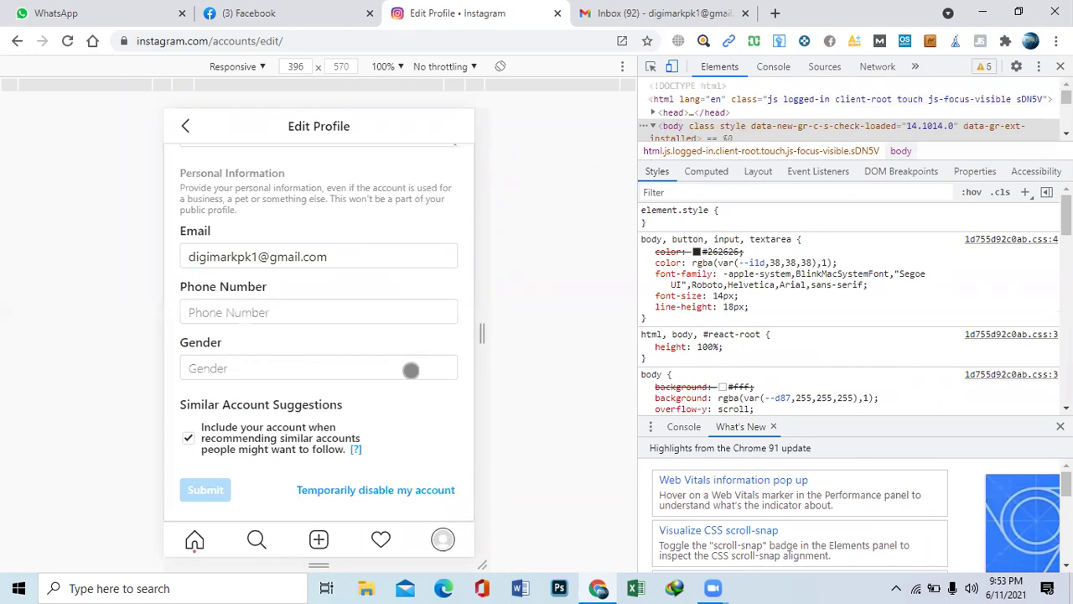
scroll(411, 370, "up", 5)
scroll(411, 370, "down", 5)
scroll(411, 374, "up", 5)
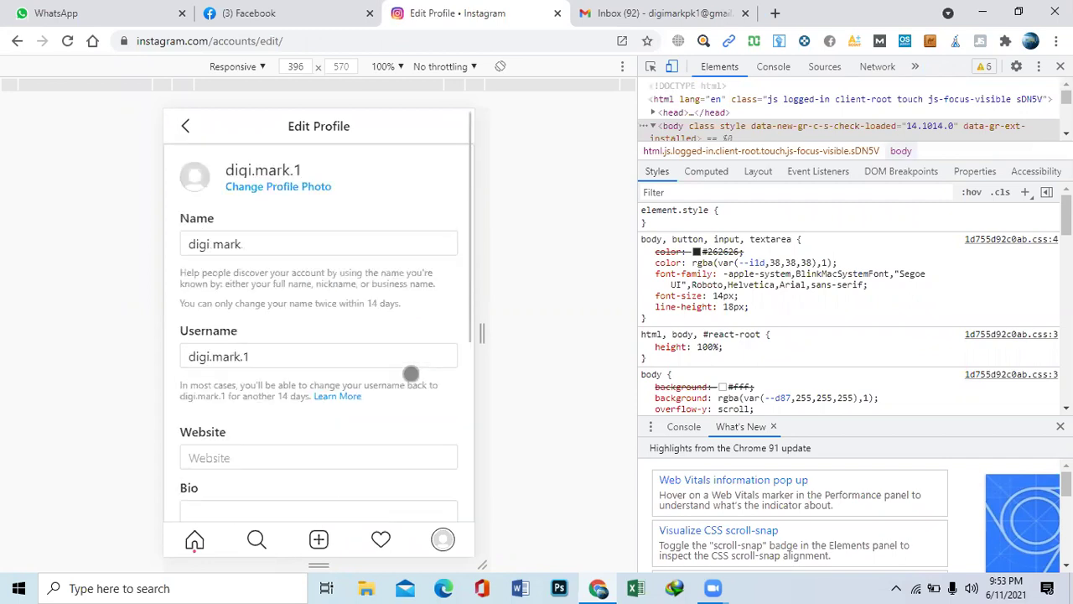
left_click(185, 127)
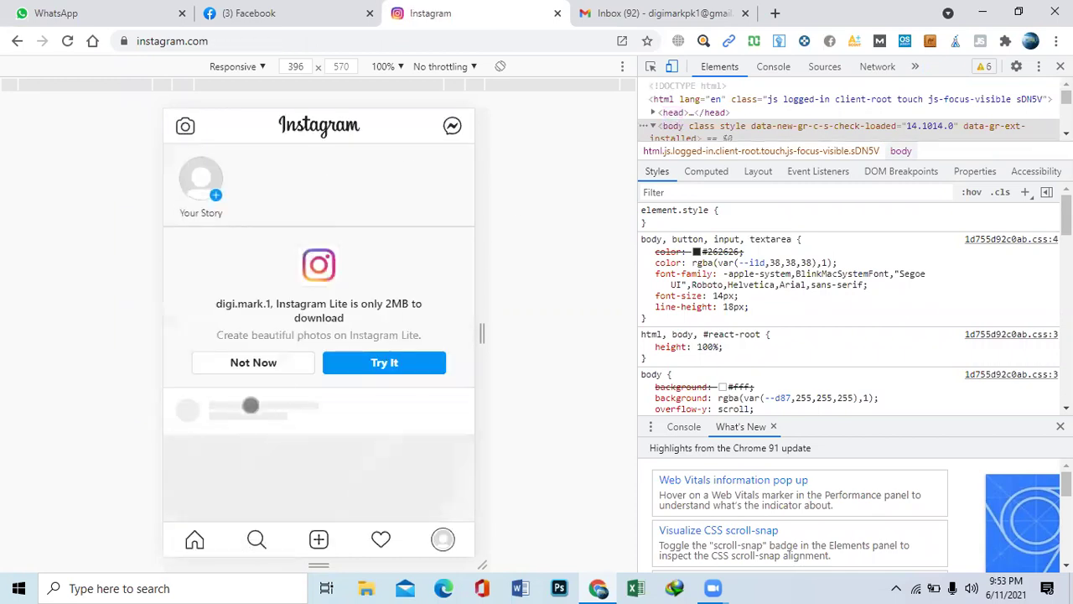
left_click(244, 367)
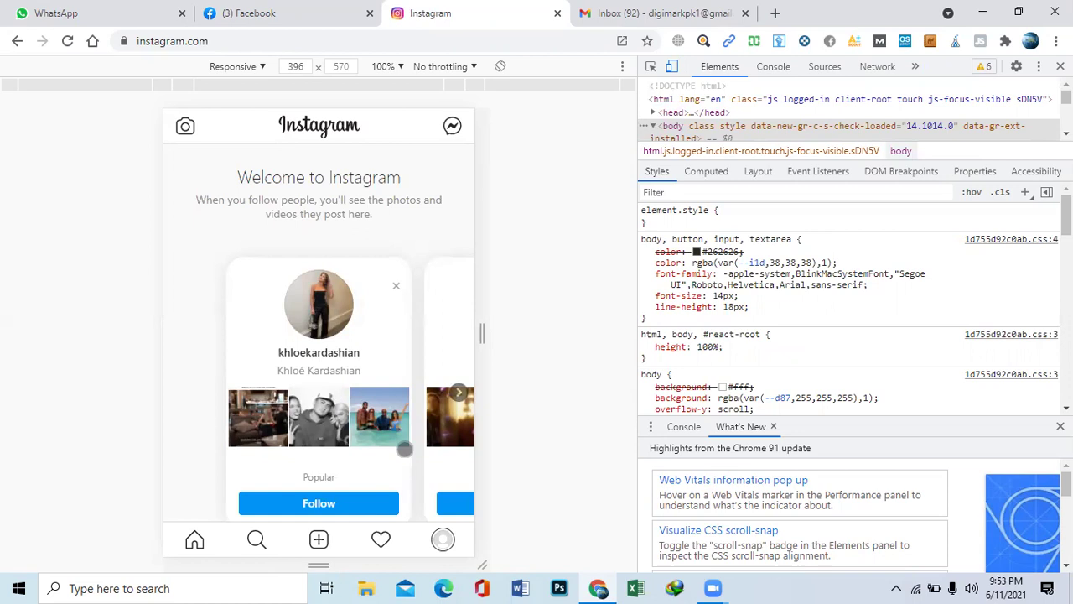
left_click_drag(405, 449, 128, 450)
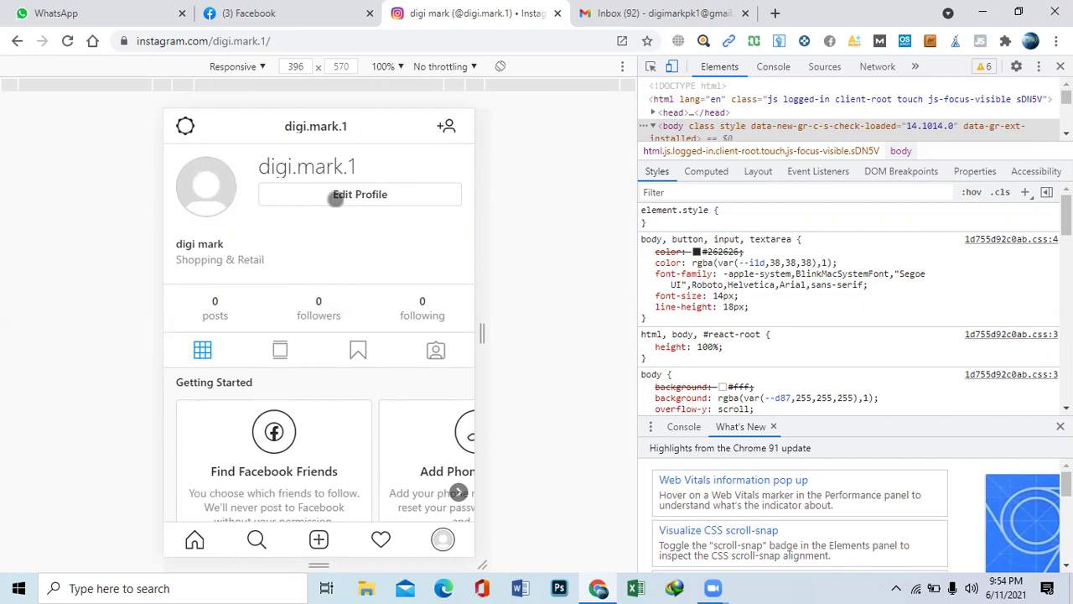
Step: Close the New notification popup on Facebook's Create a Page form, then go back to Instagram
left_click(307, 7)
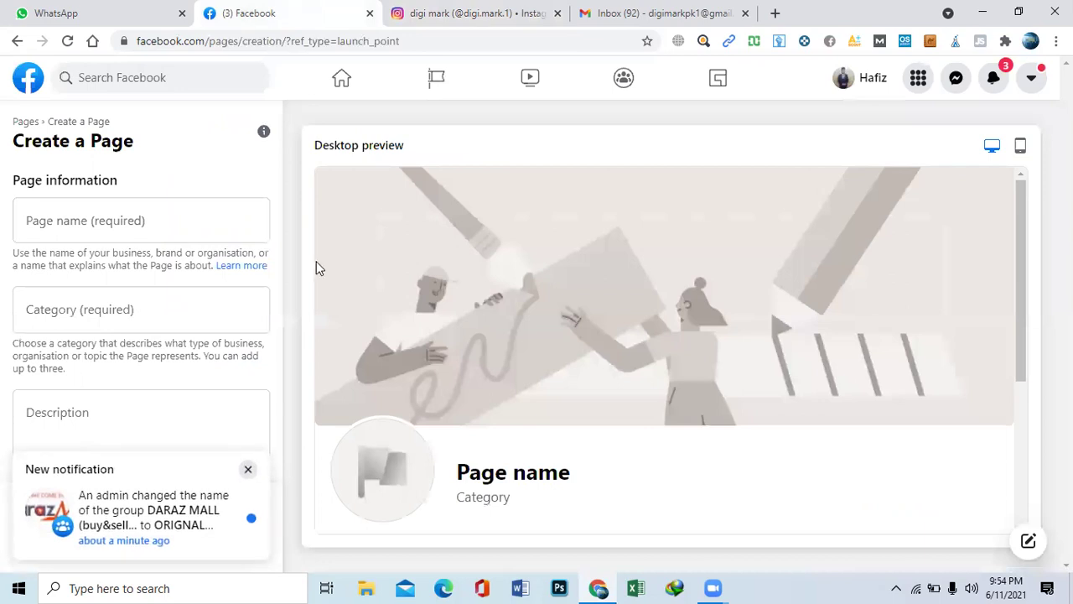
left_click(247, 470)
left_click(479, 9)
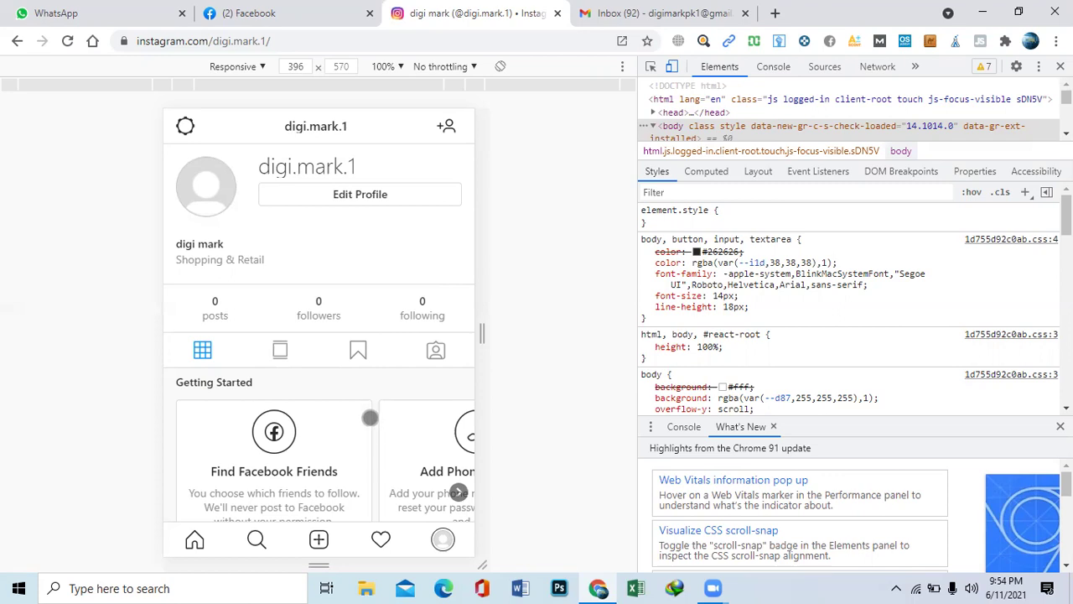
Step: Advance the Getting Started cards to Add Profile Photo, then return to Facebook's Create a Page form
scroll(369, 418, "down", 1)
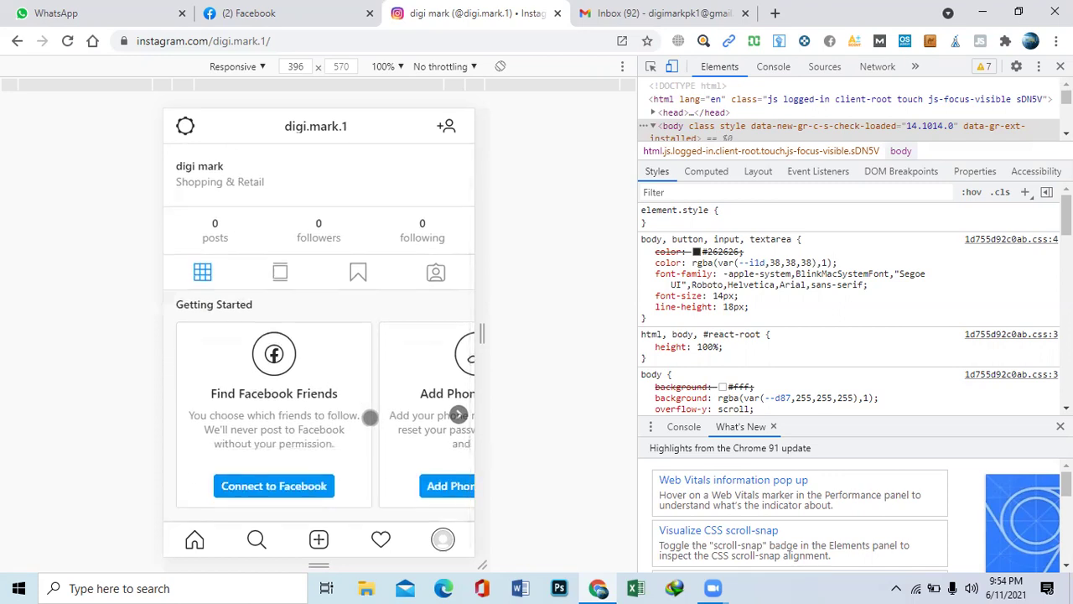
left_click(458, 415)
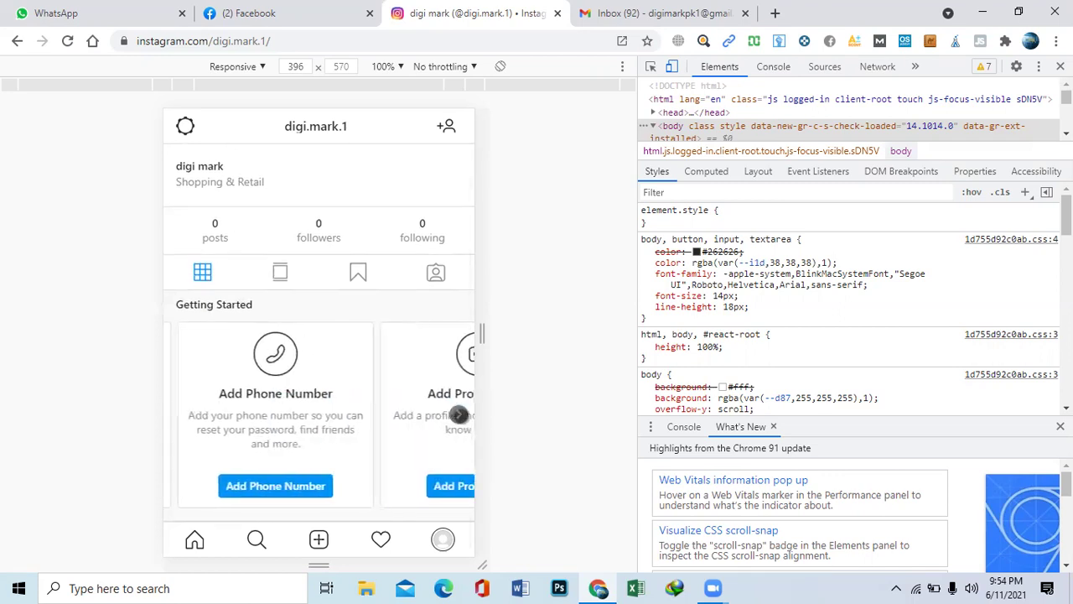
left_click(457, 414)
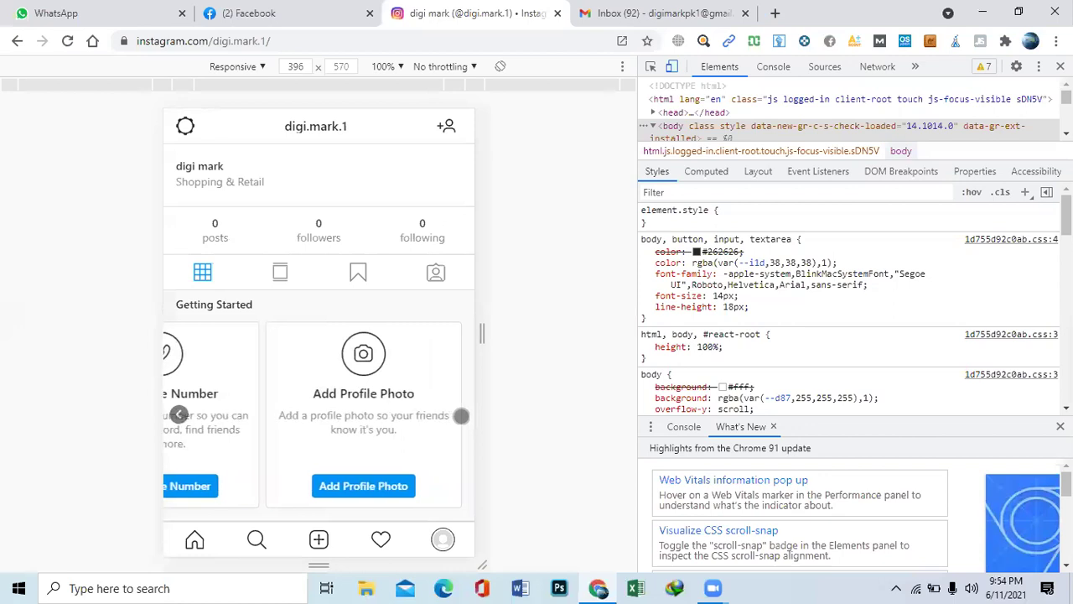
left_click(269, 10)
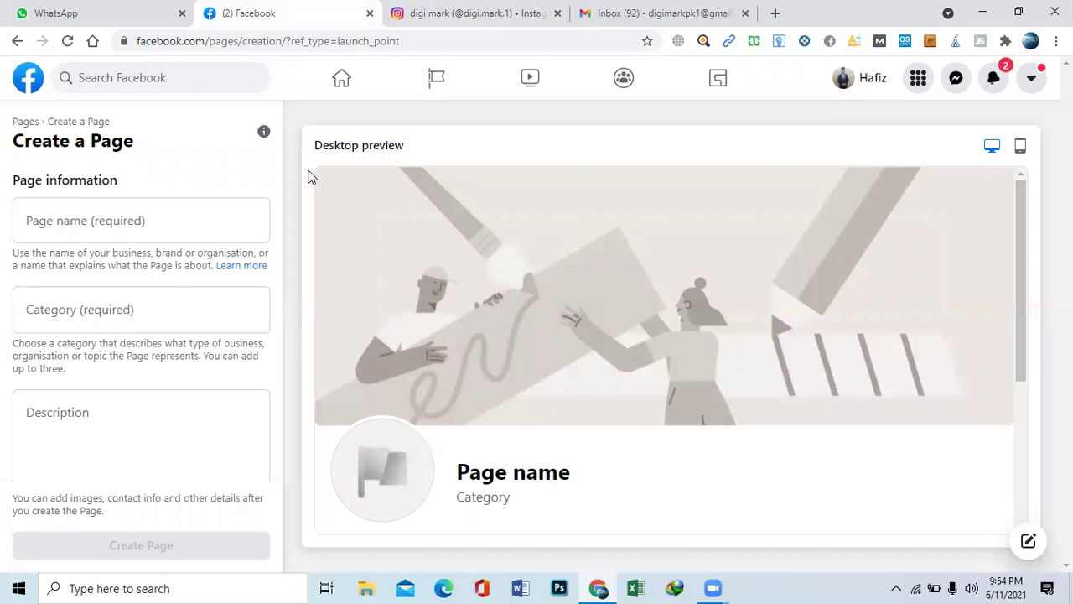
Step: Enter 'xyz' as the new Page's name on the Create a Page form
left_click(462, 25)
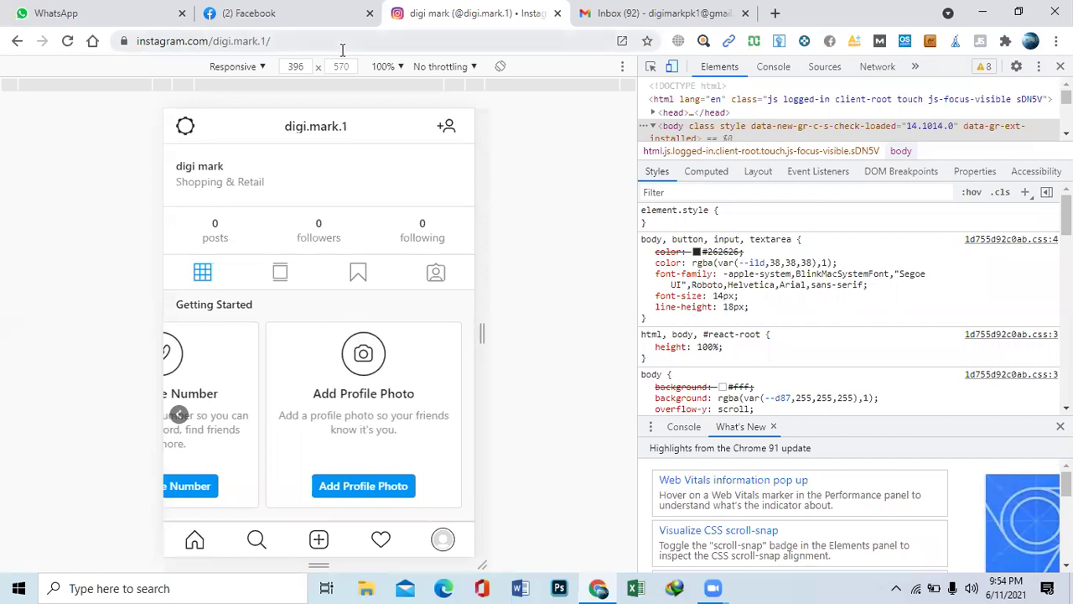
left_click(333, 25)
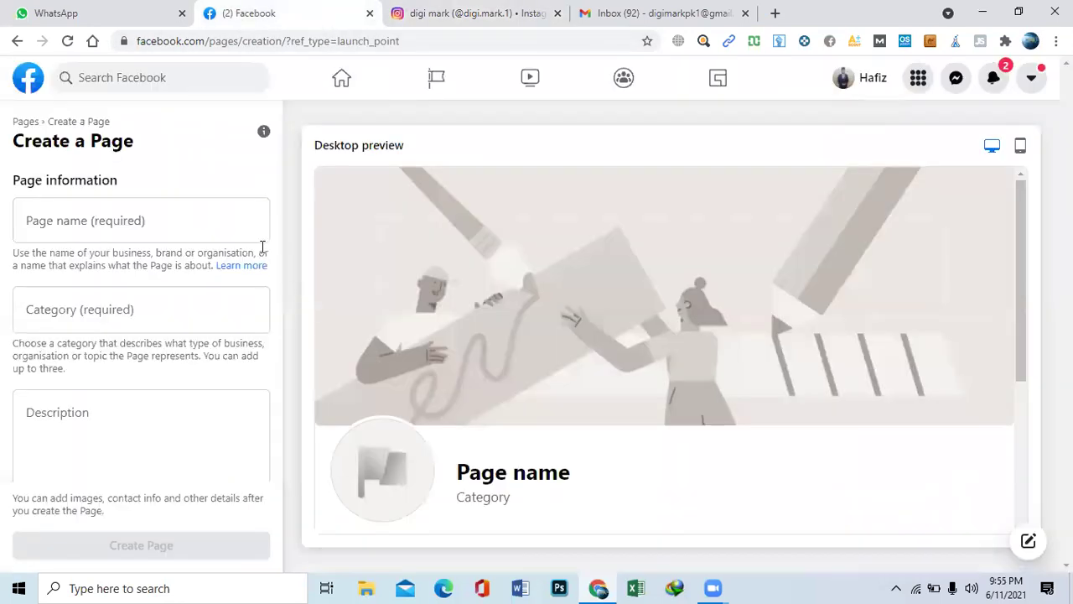
left_click(252, 225)
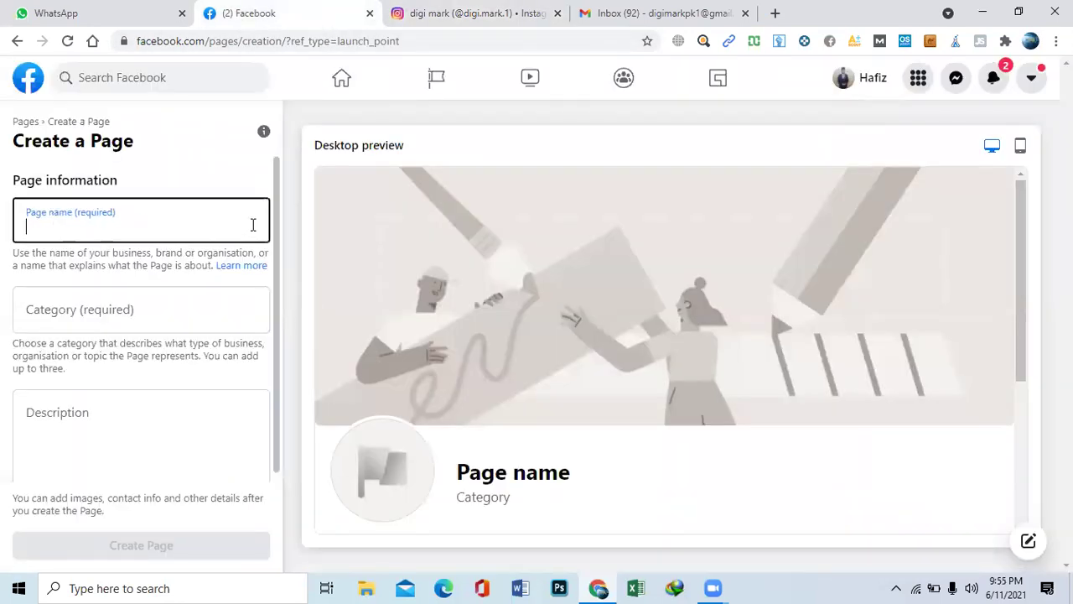
scroll(276, 193, "down", 1)
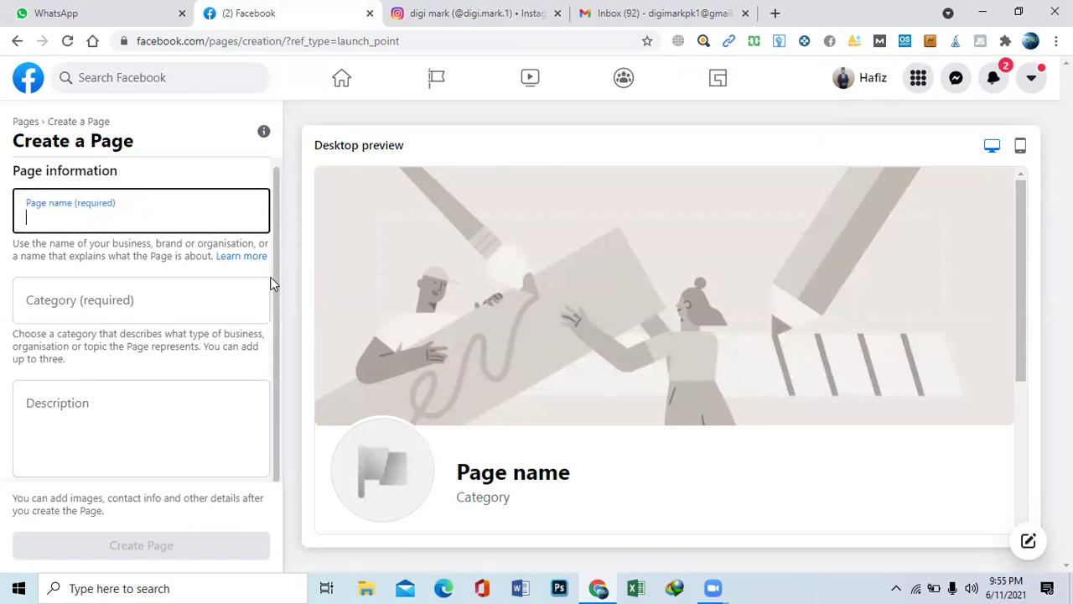
scroll(272, 232, "up", 1)
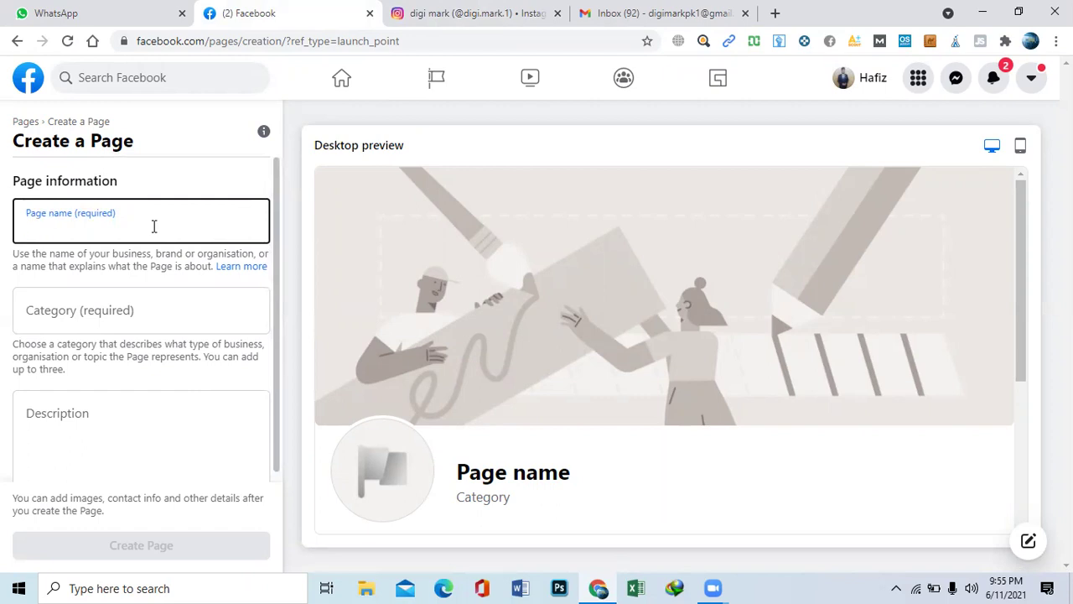
type("xyz")
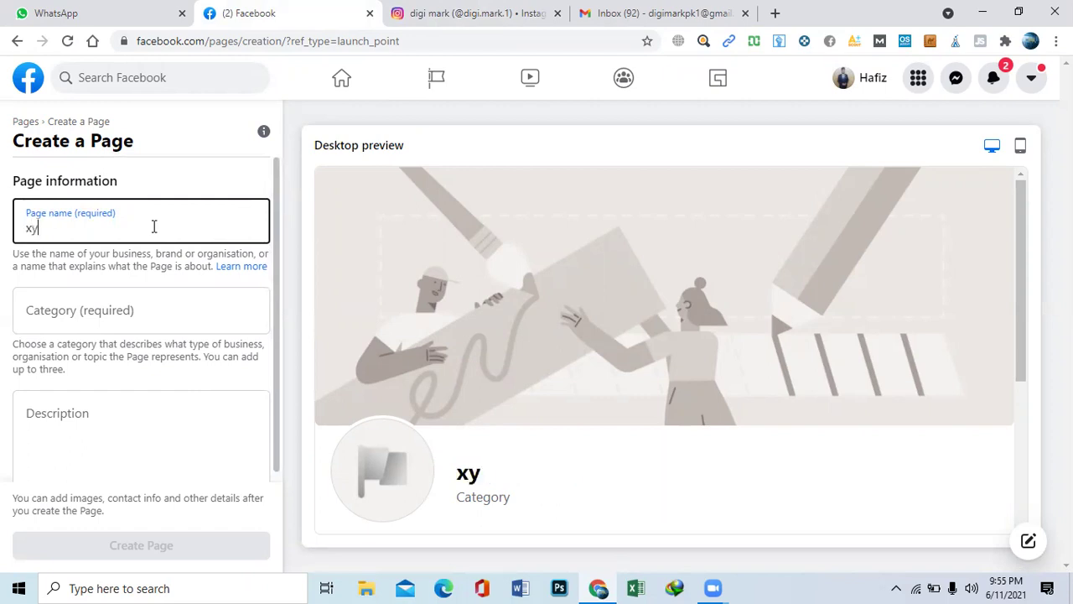
Step: Set the Page category to Shopping & retail
left_click(152, 308)
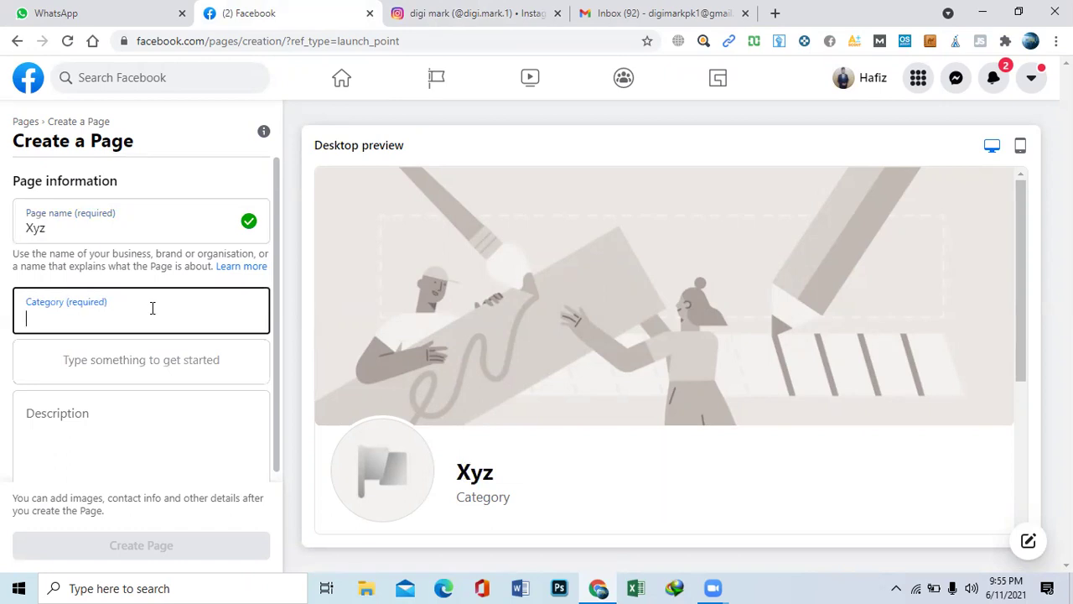
type("re")
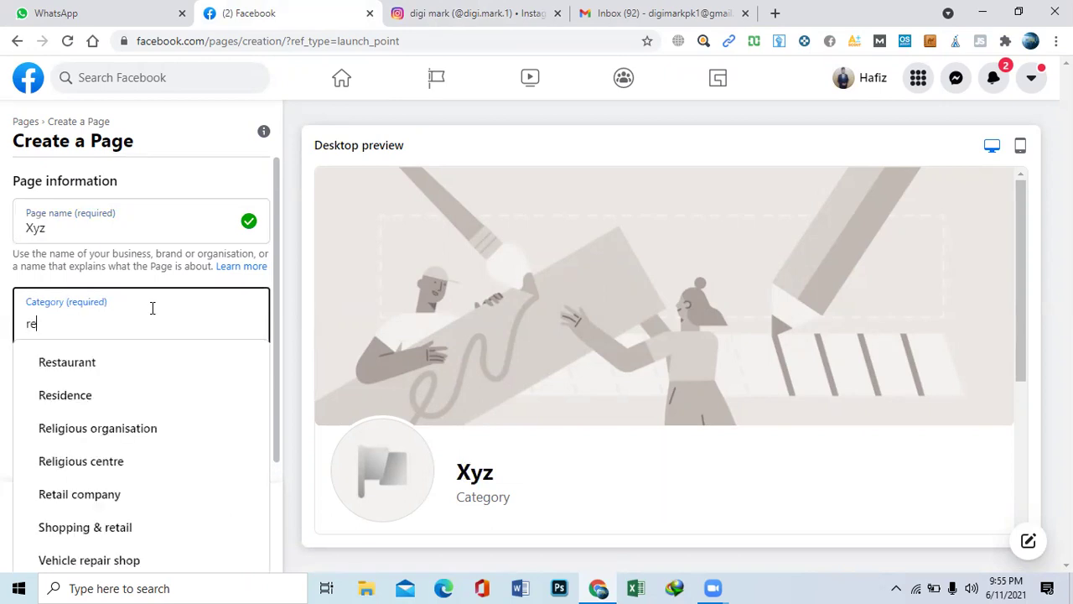
key("BackSpace")
key("BackSpace")
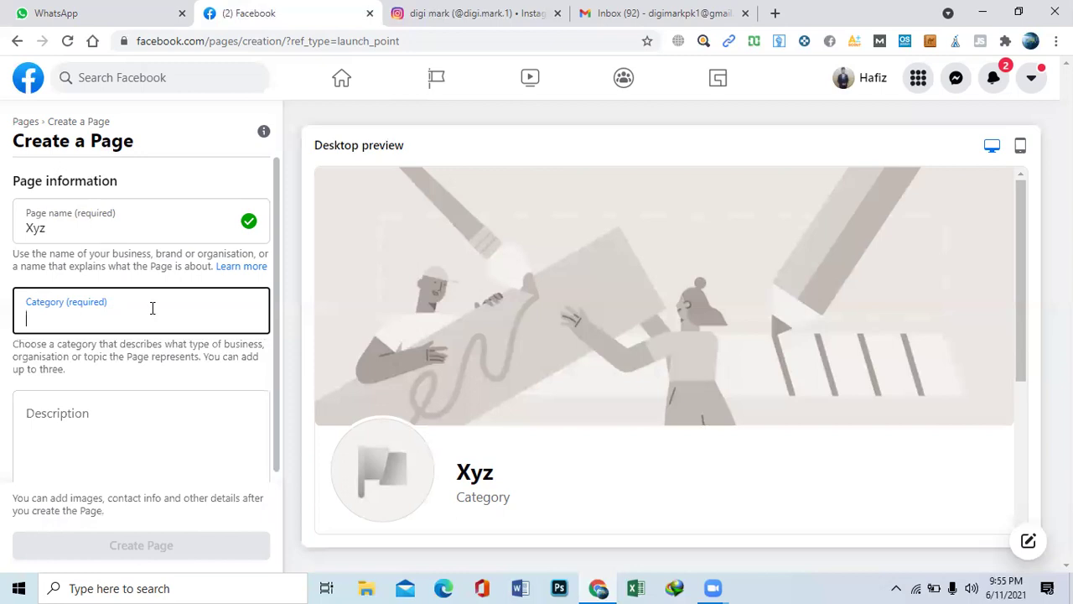
type("sh")
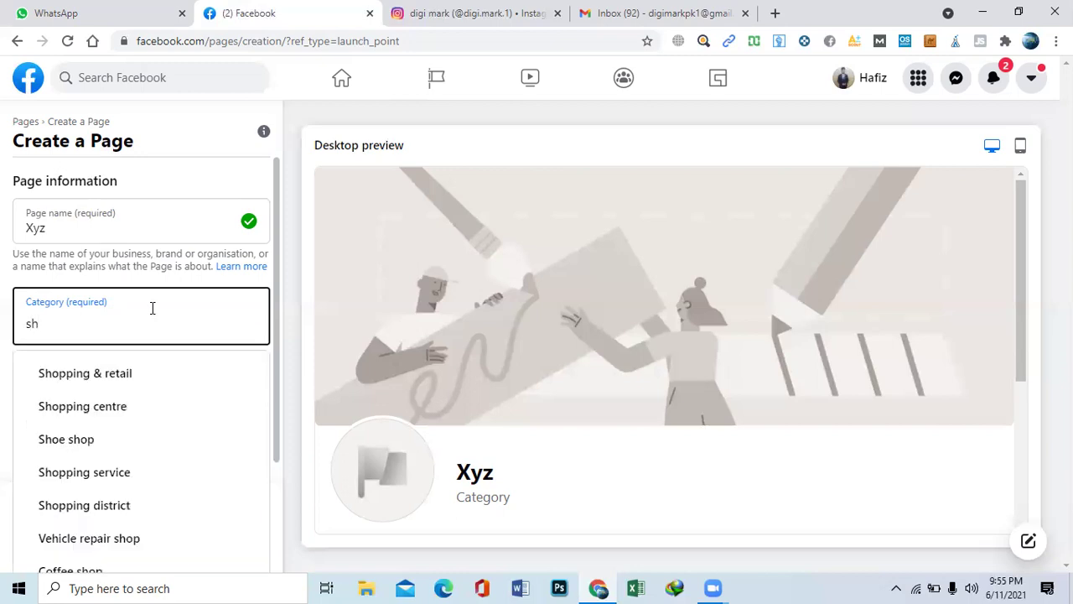
left_click(149, 376)
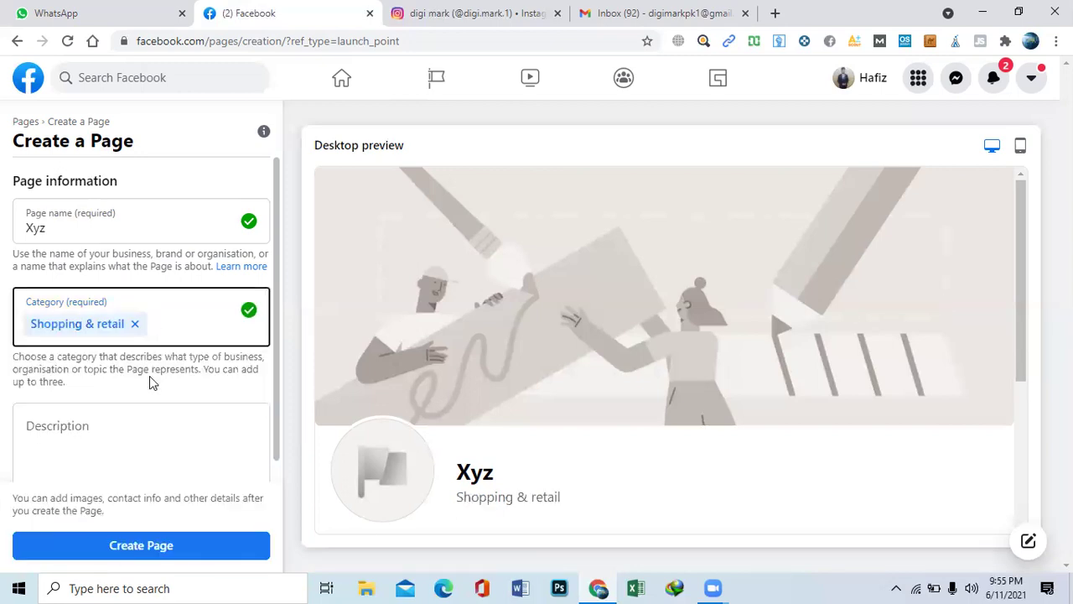
Step: Add the description 'we are dealing with ......' and create the Page
scroll(277, 402, "down", 1)
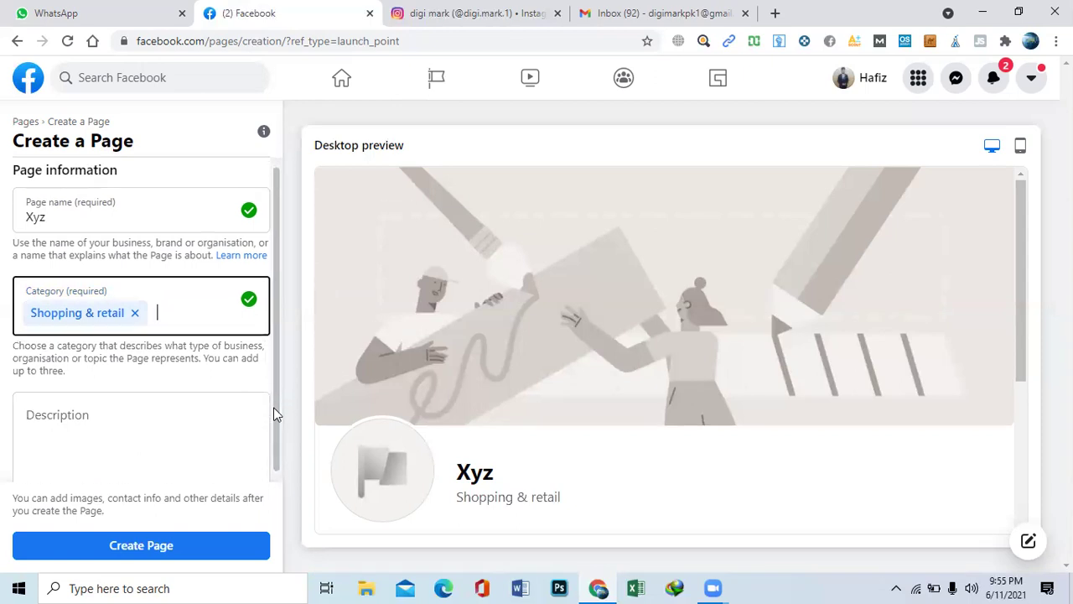
left_click(121, 411)
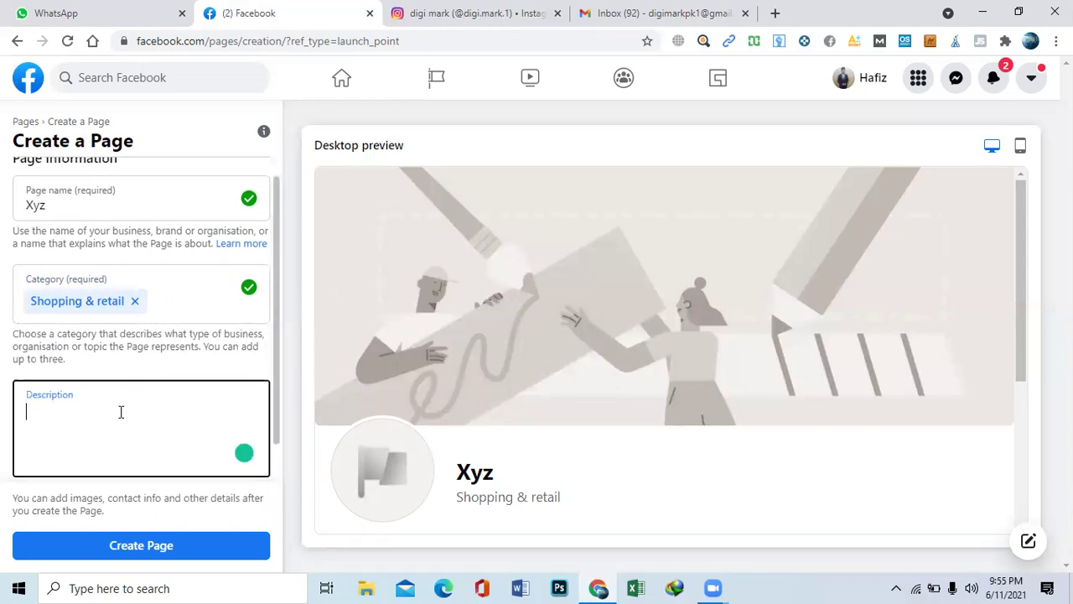
type("we are dealing with ......")
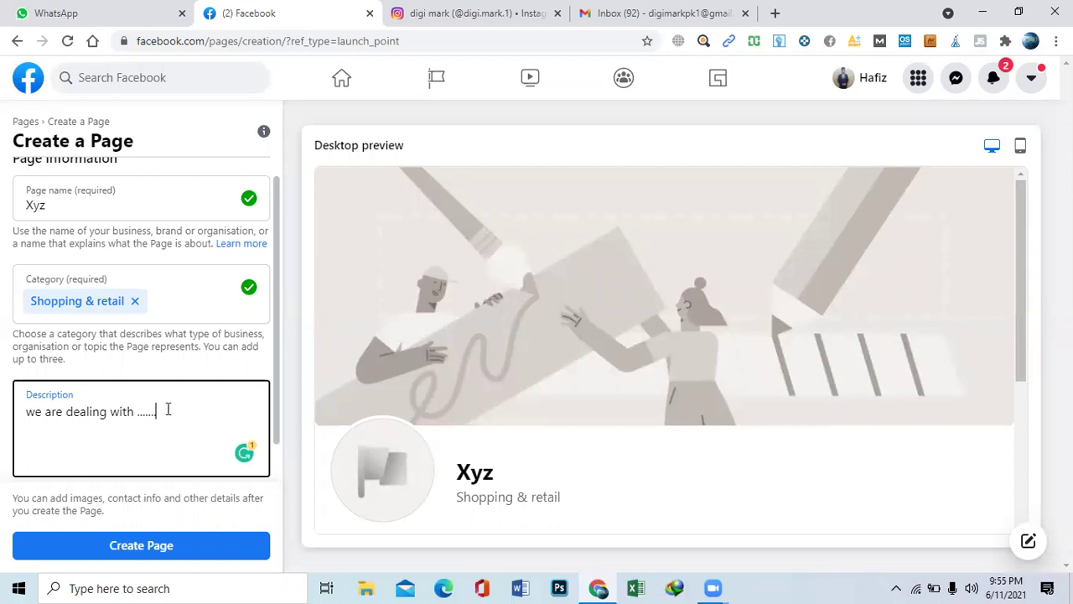
left_click_drag(279, 401, 275, 445)
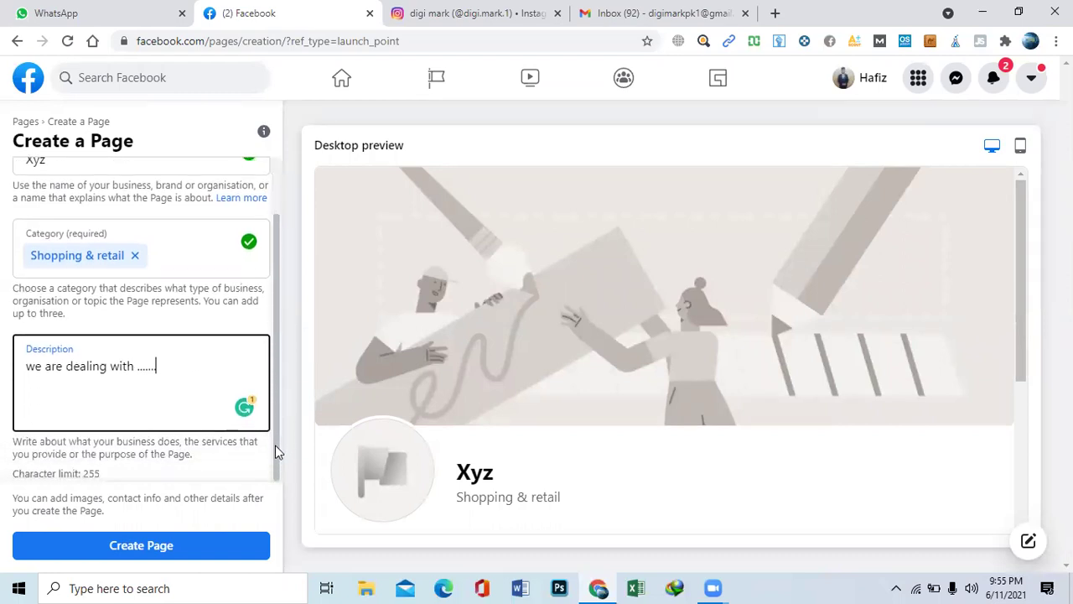
left_click(190, 547)
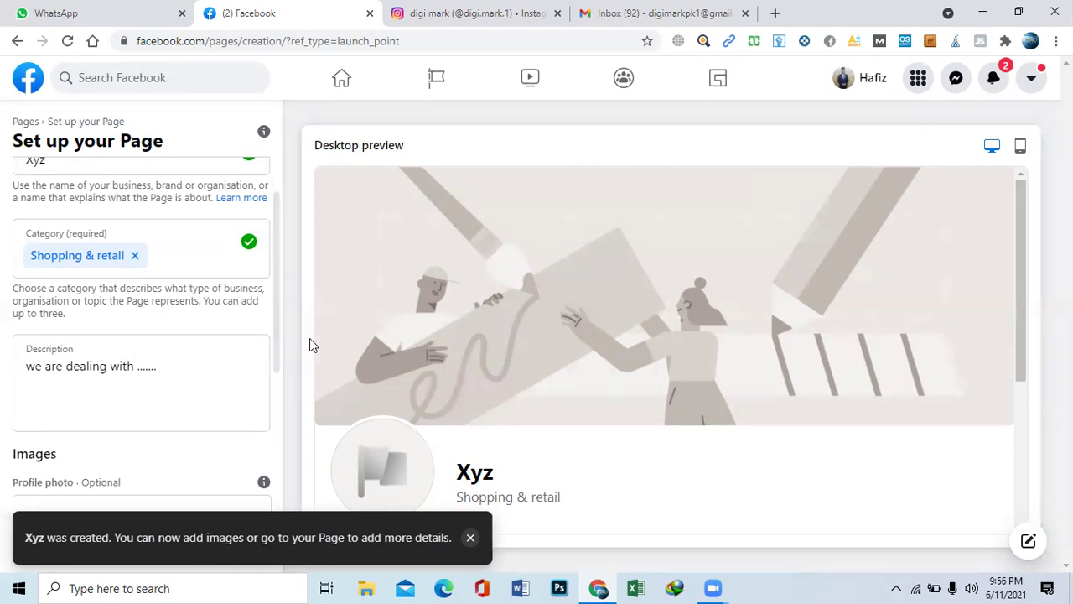
scroll(275, 346, "down", 1)
left_click_drag(280, 379, 280, 457)
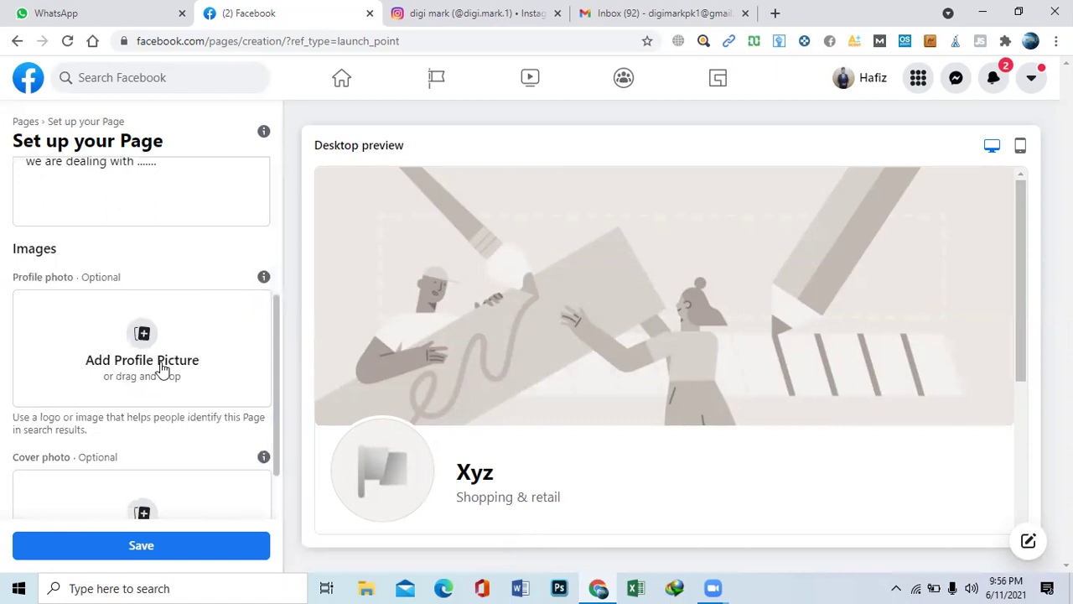
left_click(145, 337)
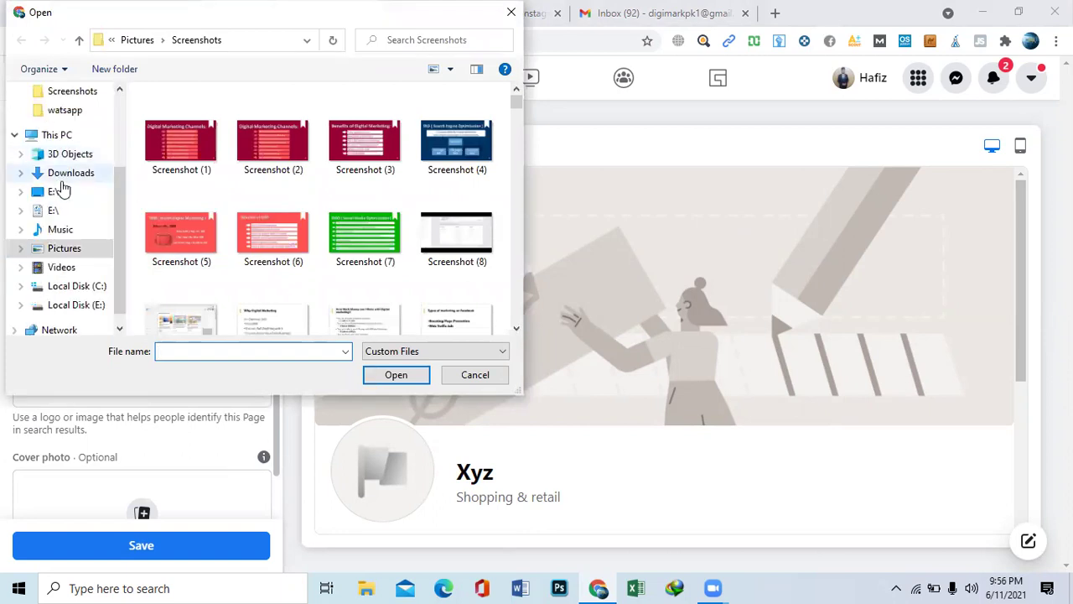
left_click(74, 250)
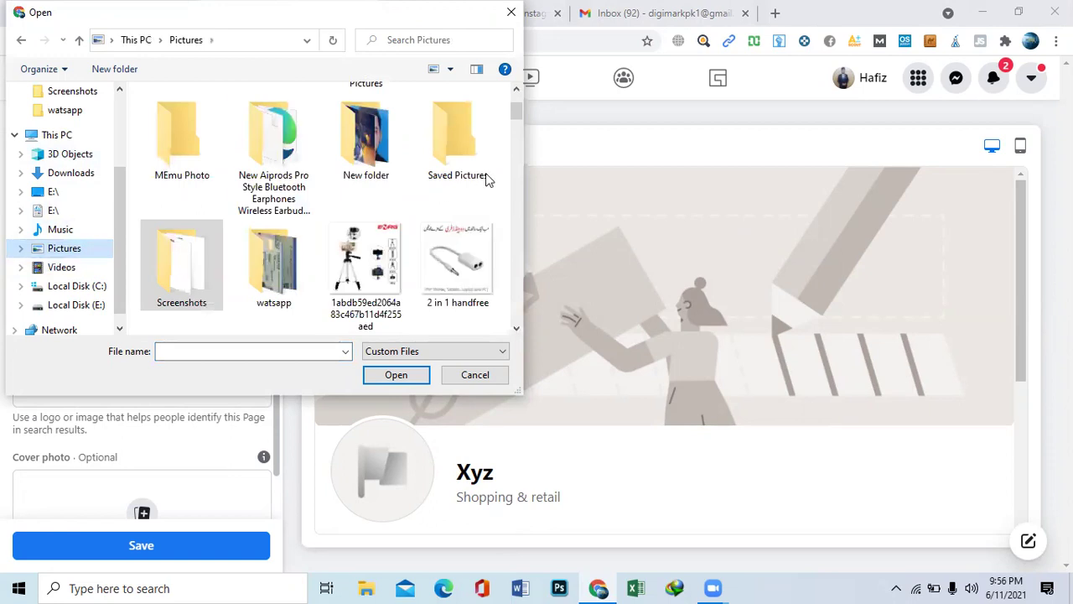
left_click_drag(515, 116, 512, 163)
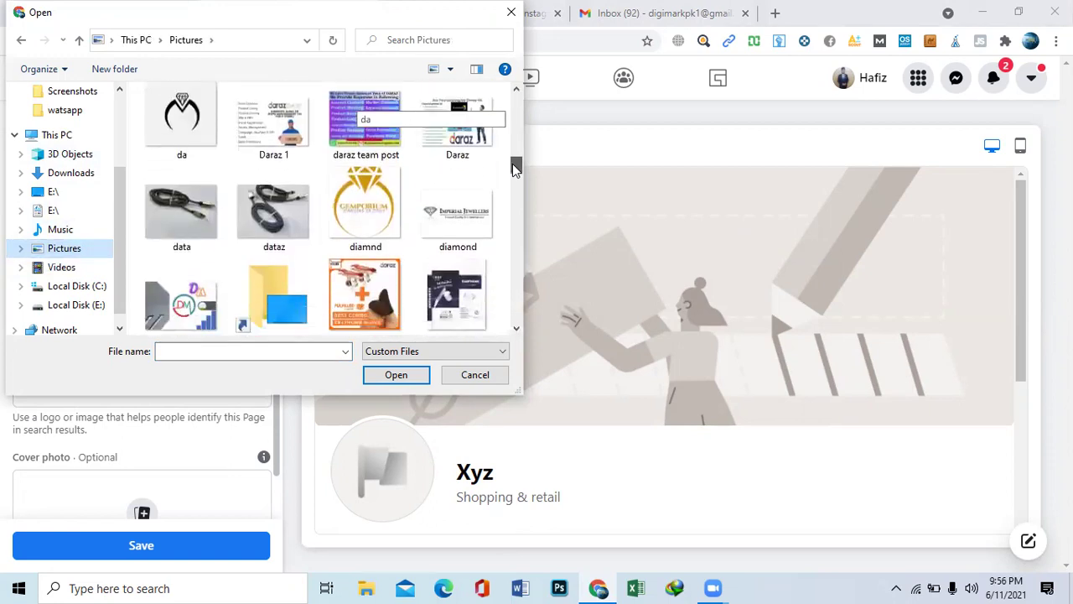
double_click(362, 241)
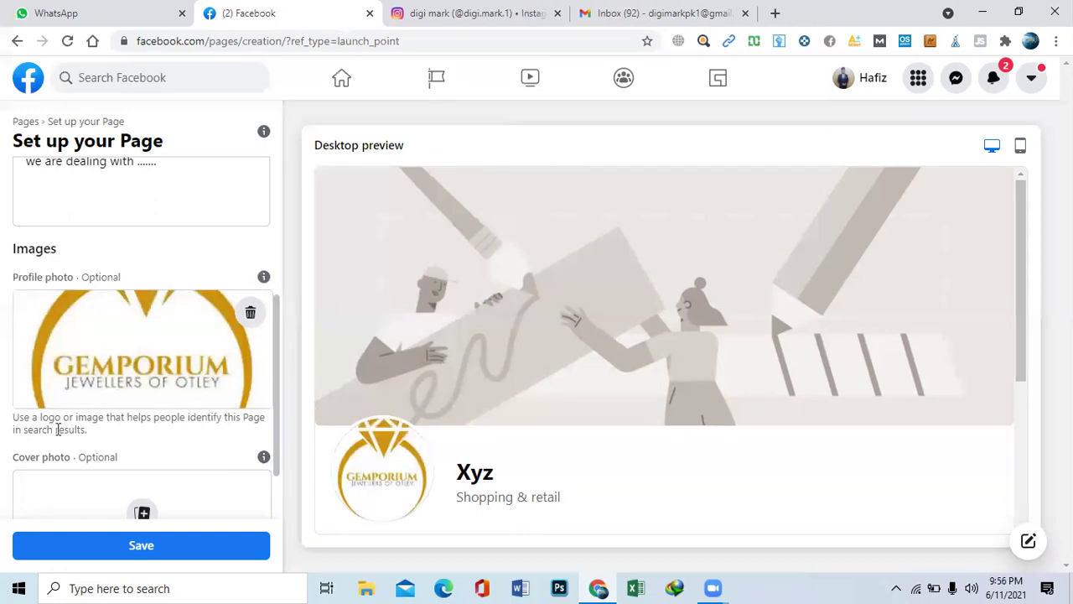
Step: Use the 'Graphic post' image as the Page's cover photo and save the setup
scroll(199, 442, "down", 1)
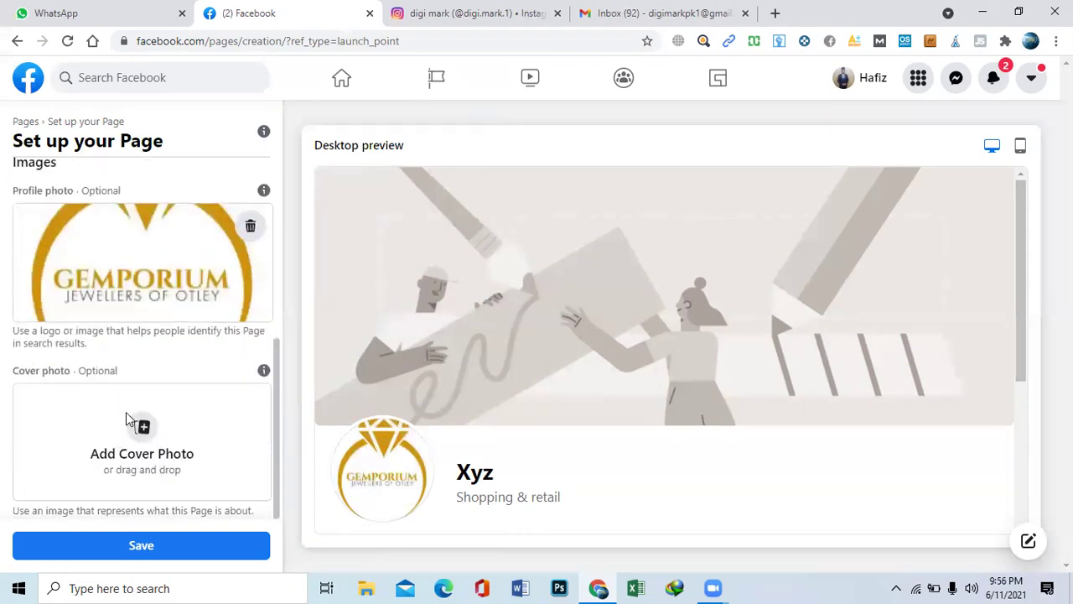
left_click(140, 435)
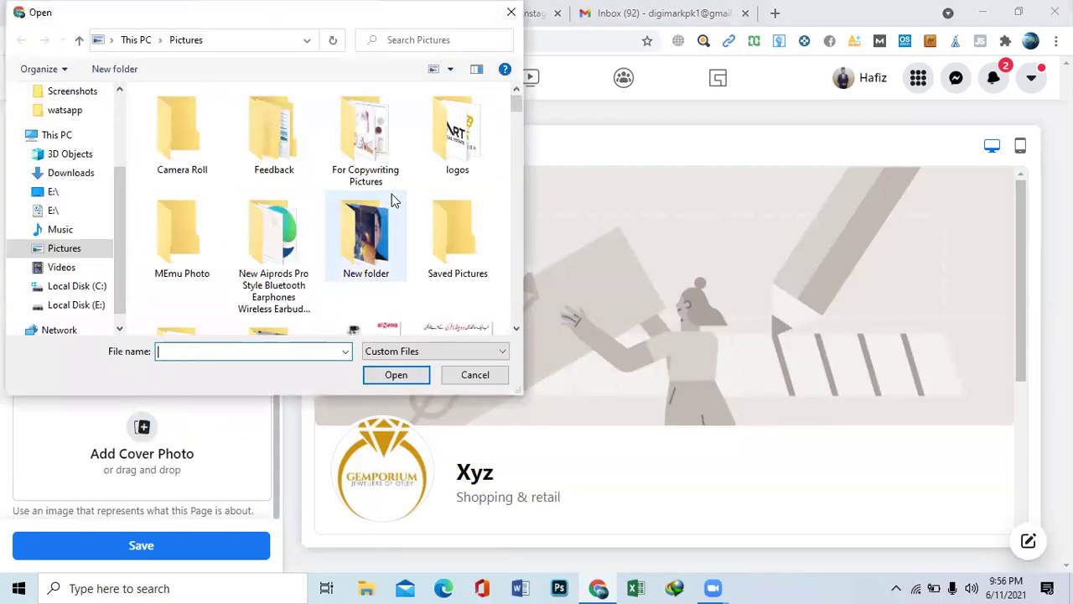
left_click_drag(514, 112, 516, 198)
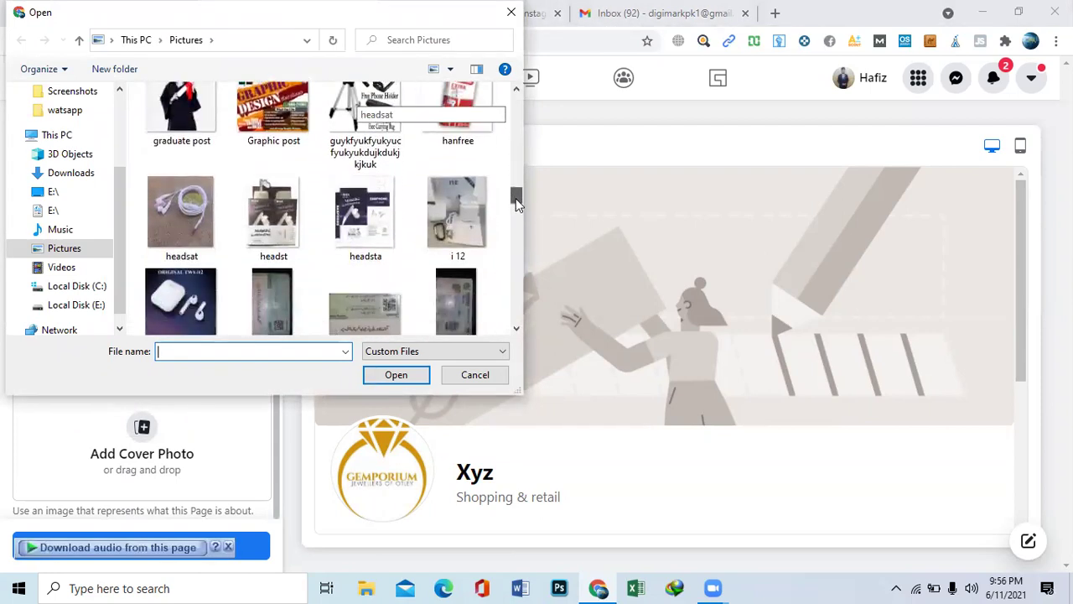
double_click(274, 155)
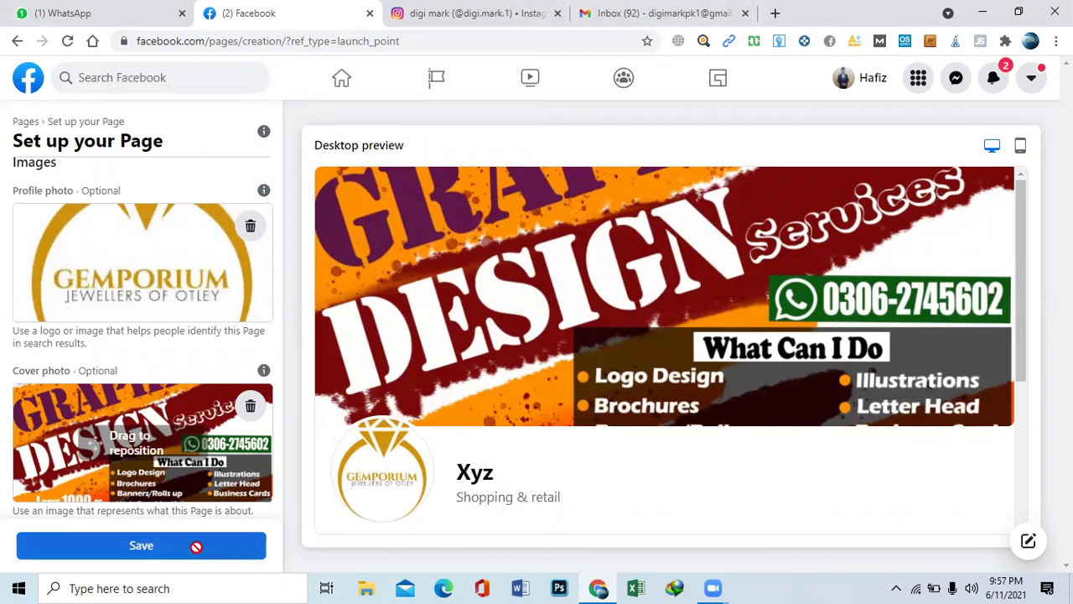
left_click(198, 547)
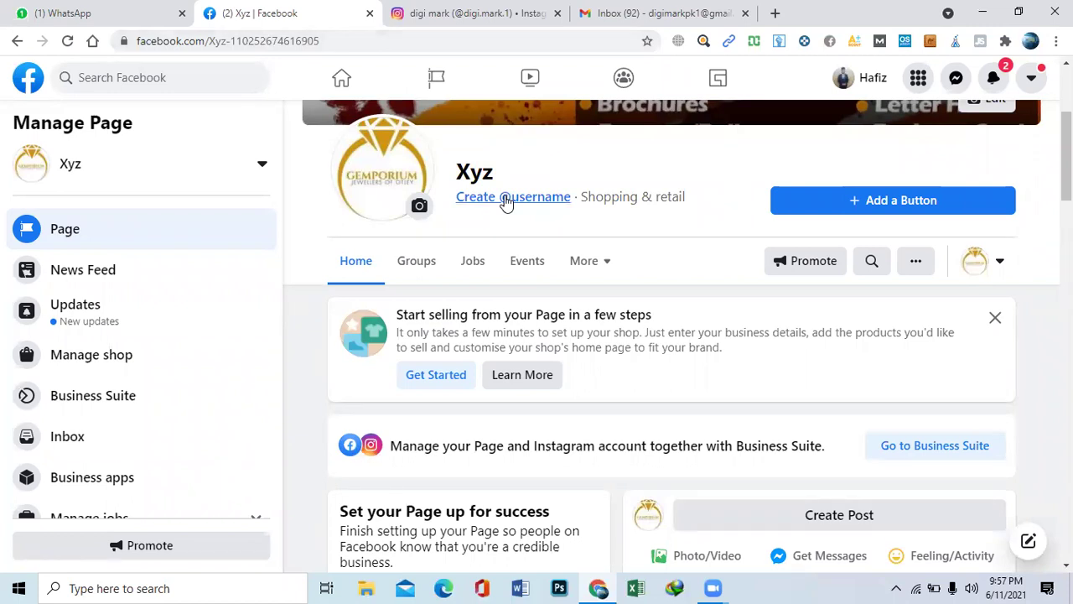
Step: Enter the Page username 'xyz', extending it to 'xyzyzo' until it's accepted
left_click(506, 199)
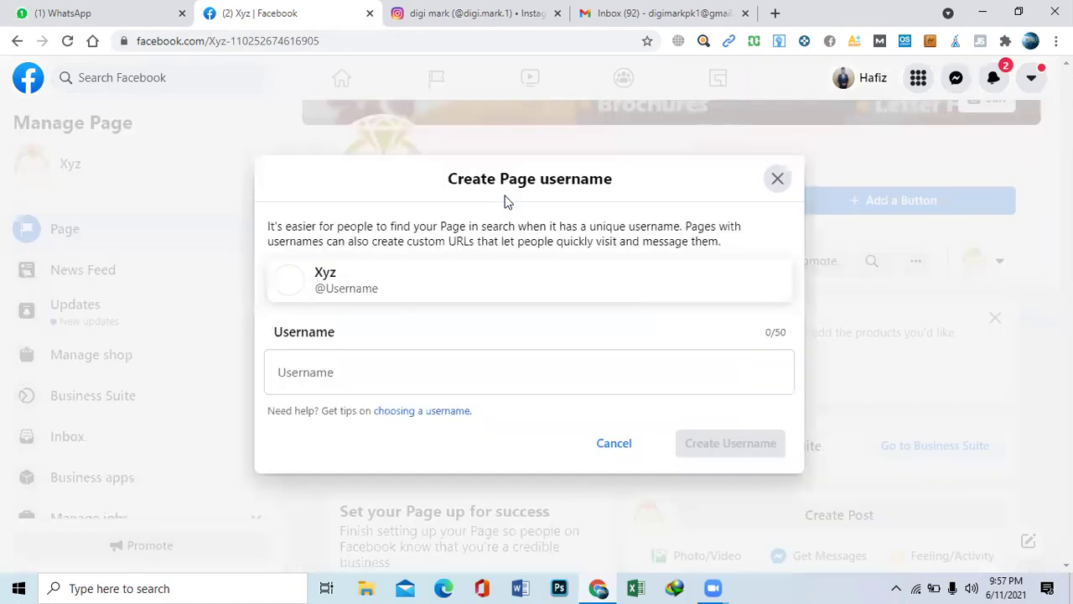
left_click(447, 364)
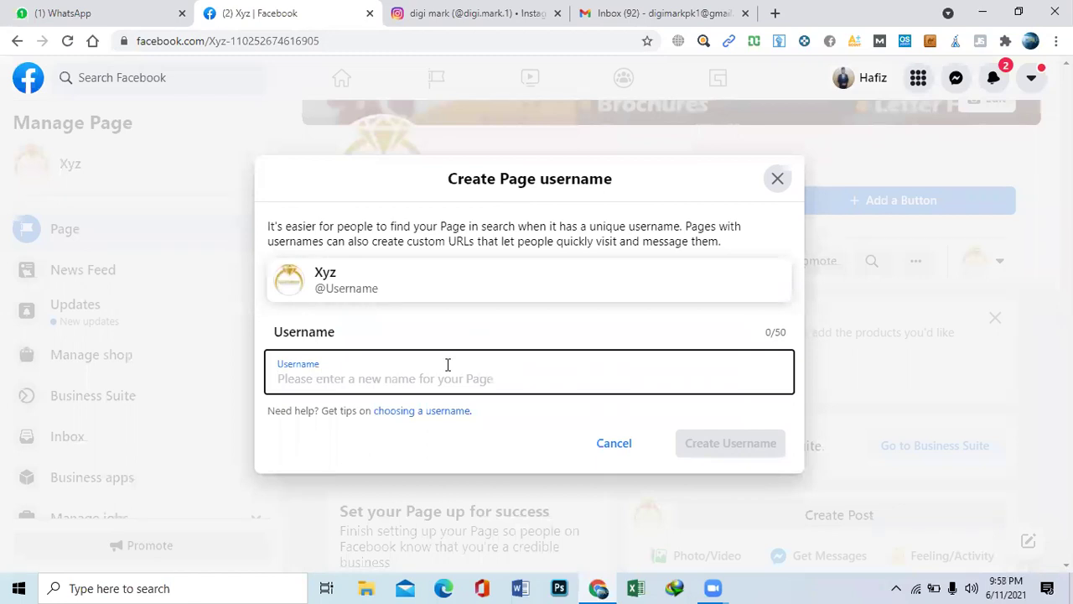
type("xyz")
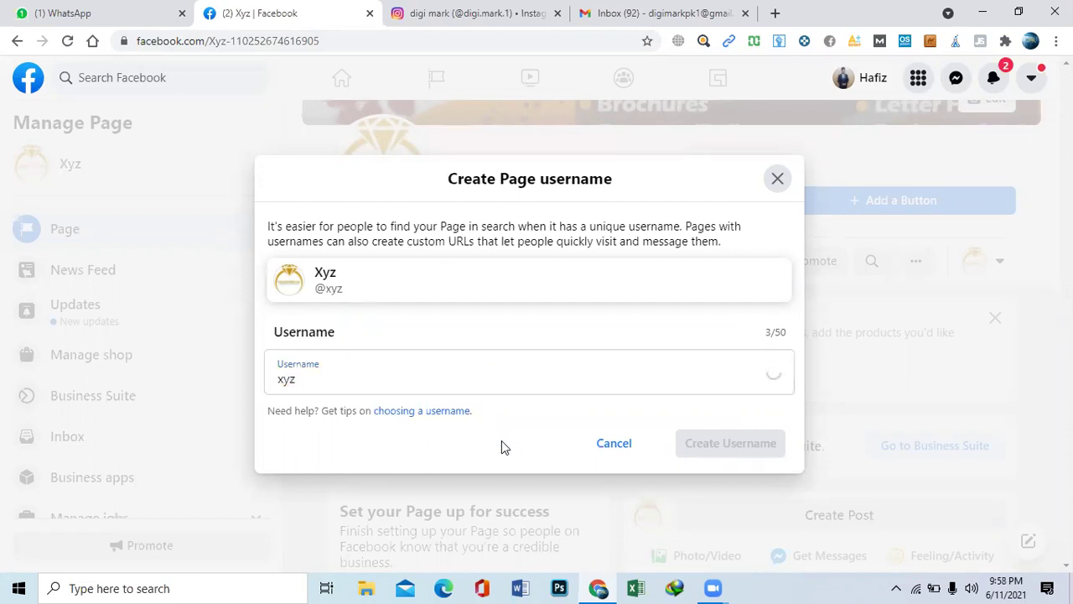
left_click(330, 371)
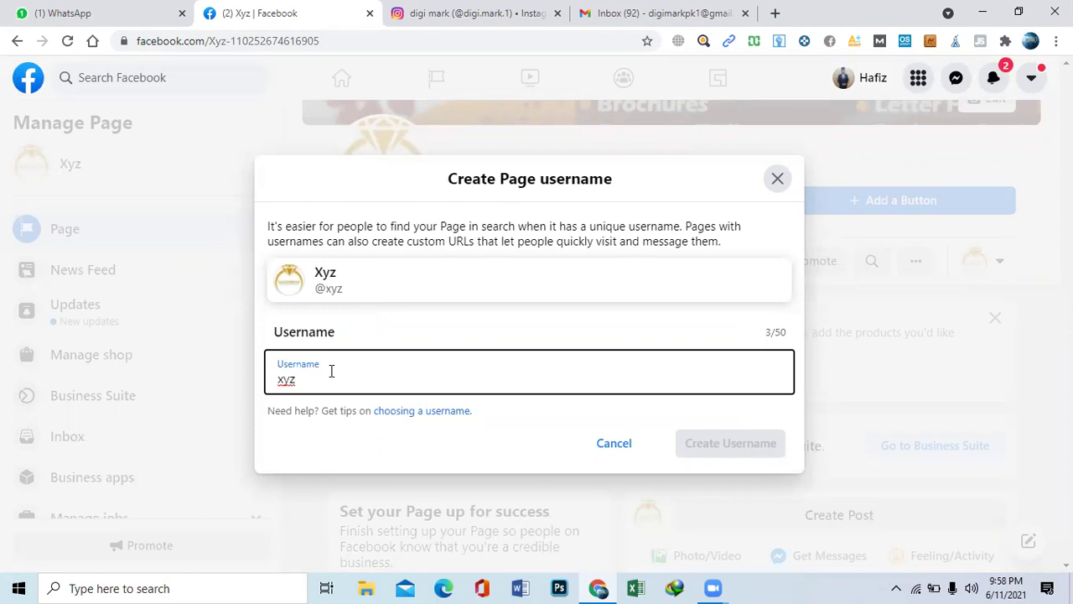
type("y")
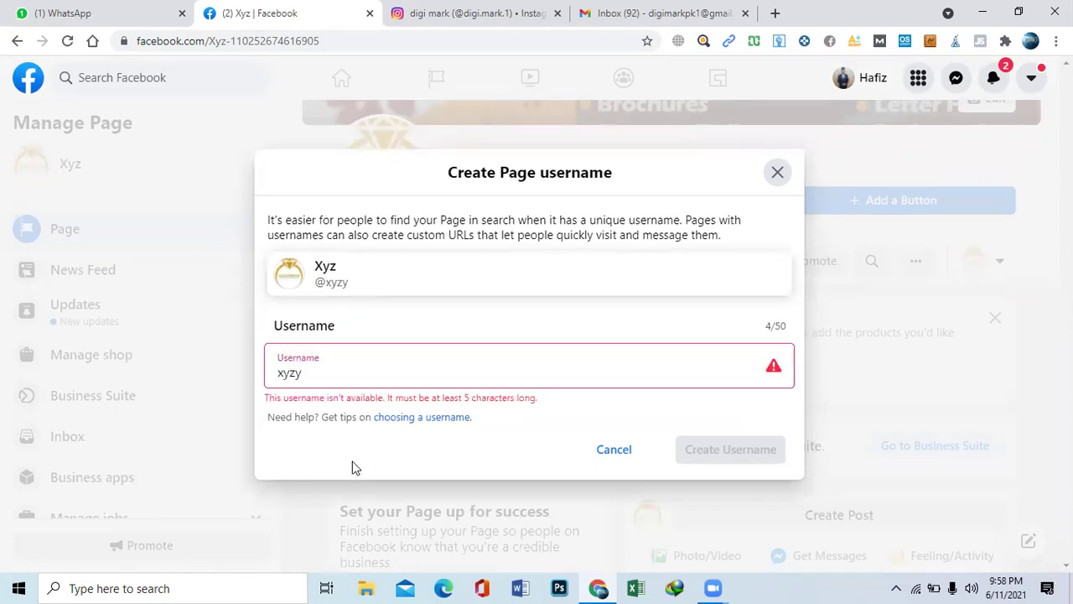
left_click(354, 365)
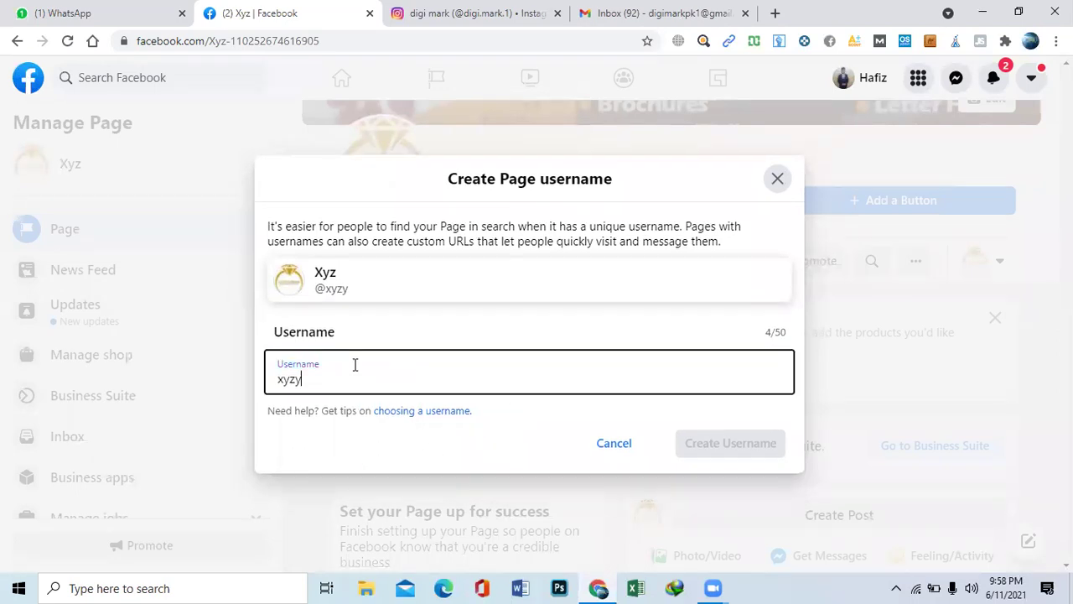
type("z")
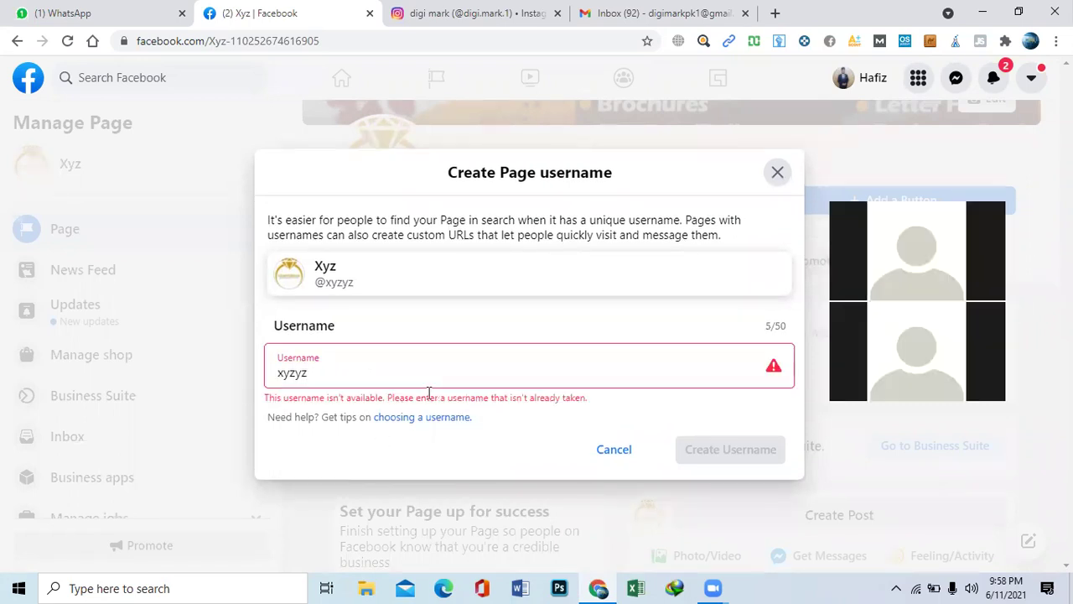
left_click(323, 370)
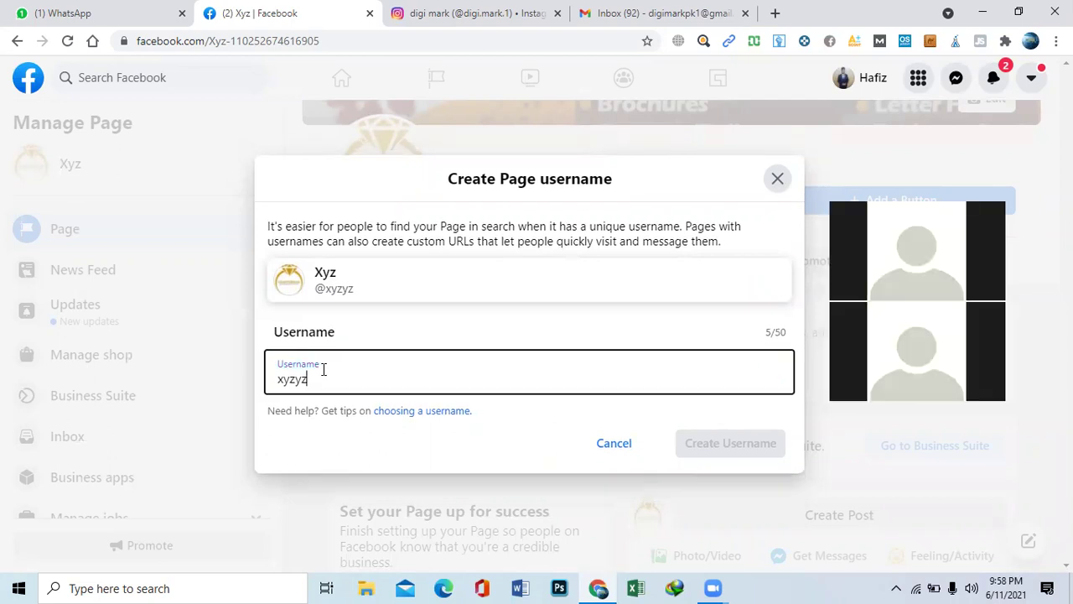
type("o")
left_click(377, 431)
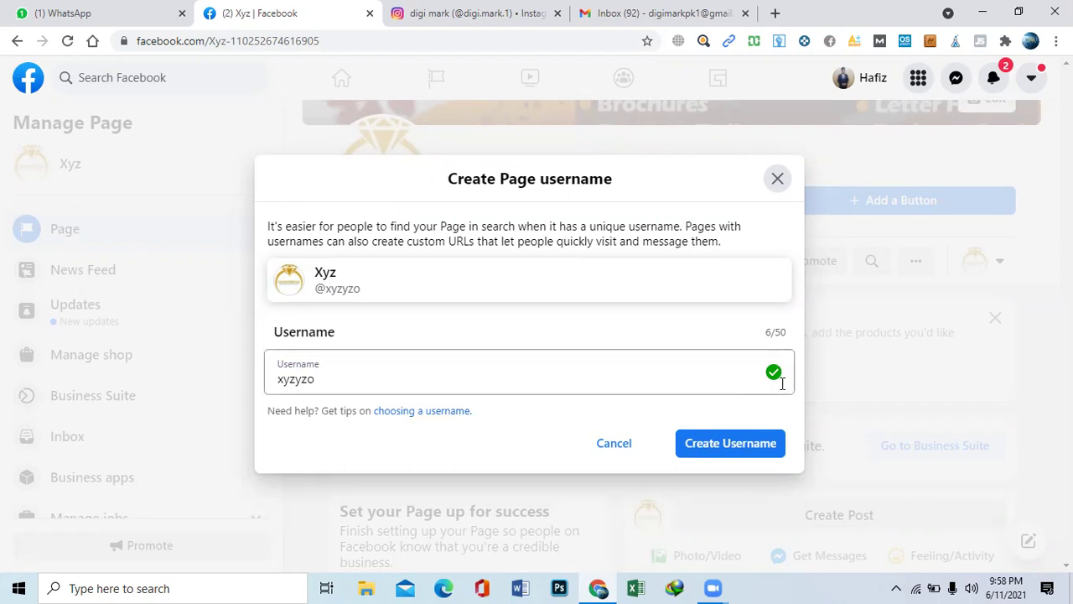
left_click(744, 442)
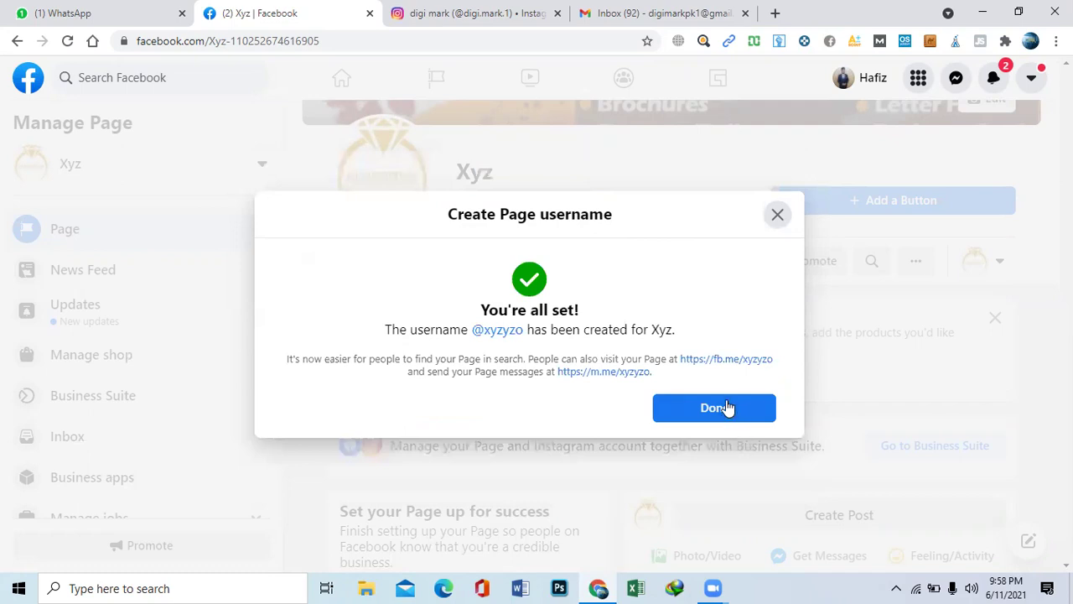
left_click(726, 407)
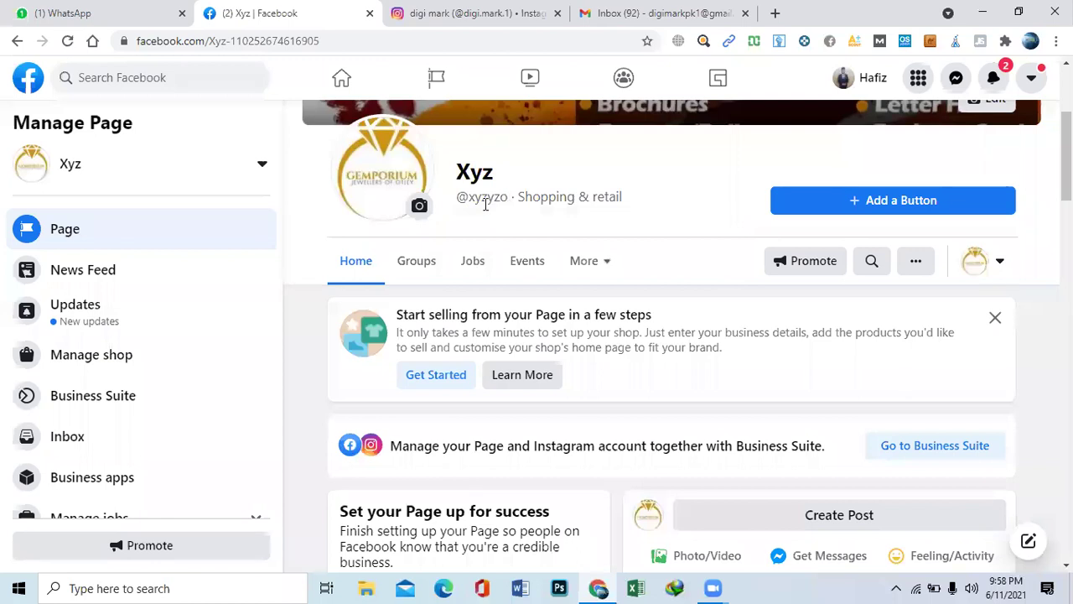
left_click_drag(508, 196, 457, 199)
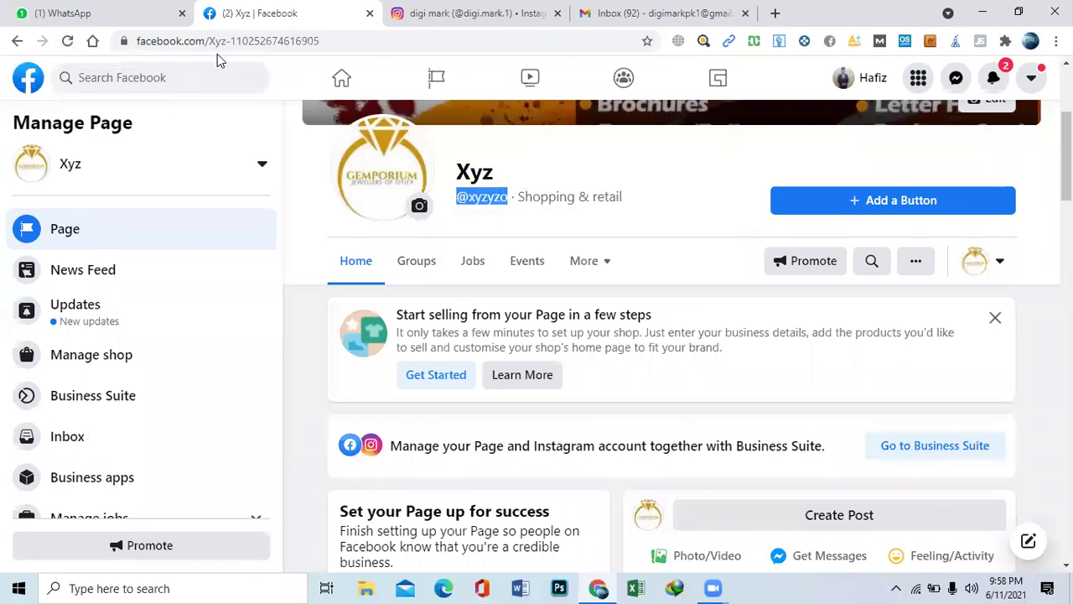
left_click(69, 41)
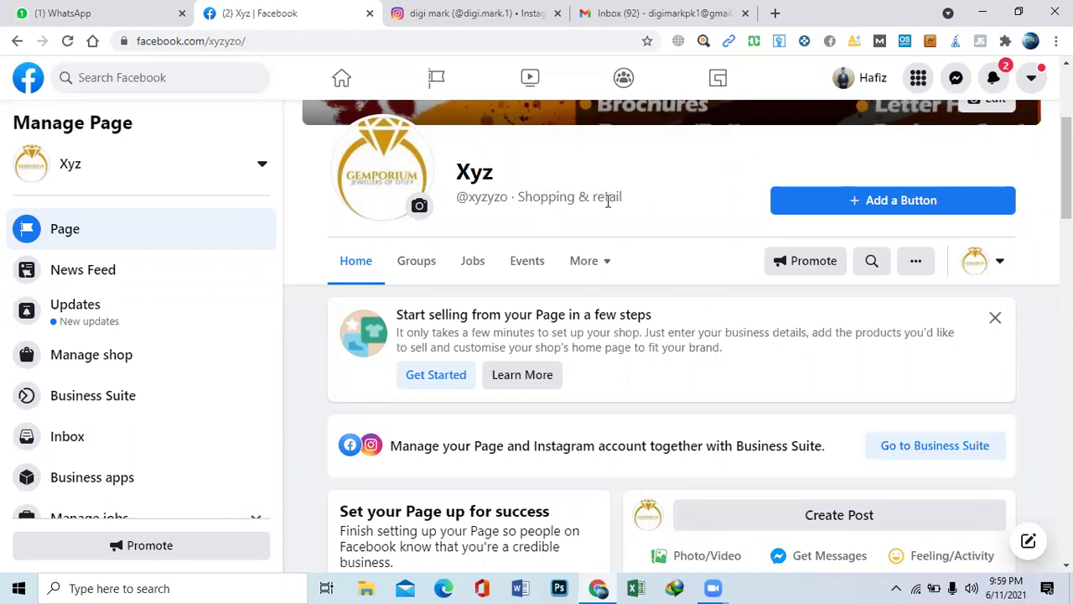
left_click(612, 275)
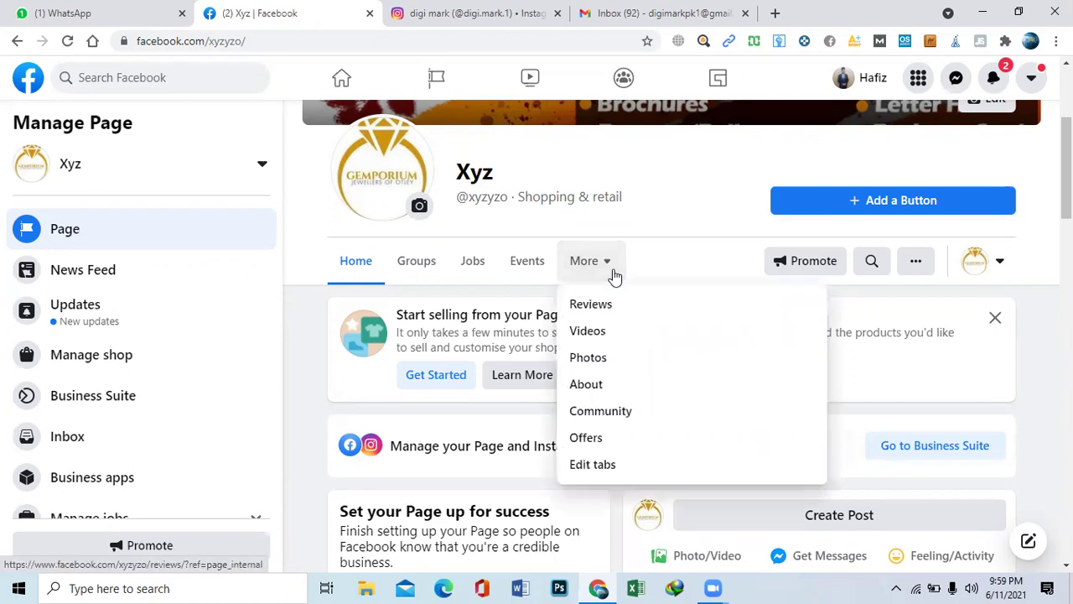
left_click(673, 225)
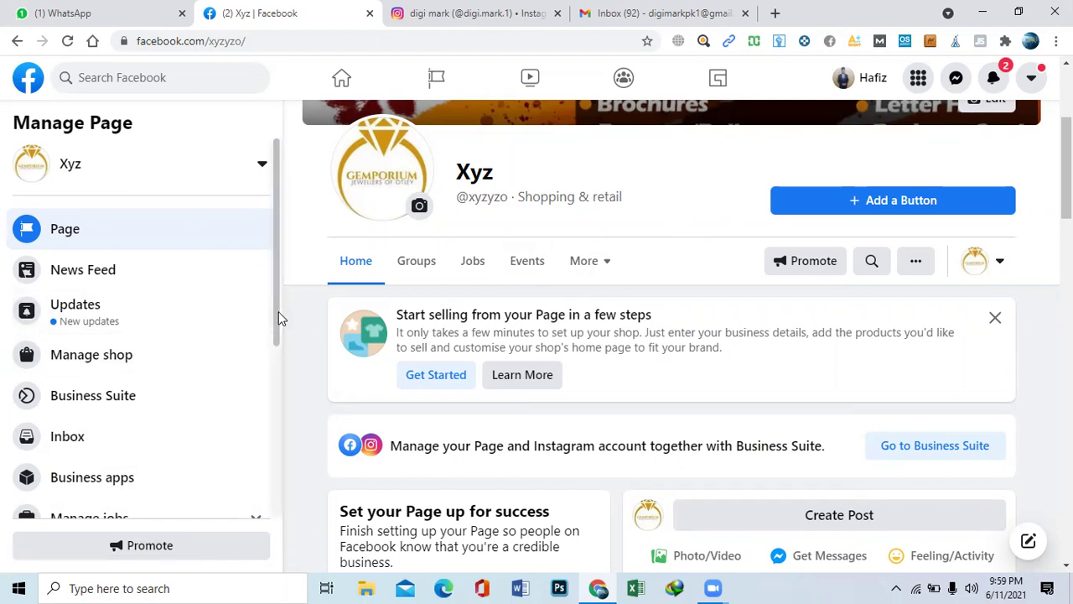
left_click_drag(278, 311, 272, 498)
Step: Open the Instagram section of the Xyz Page's settings and start Connect Account
left_click(149, 489)
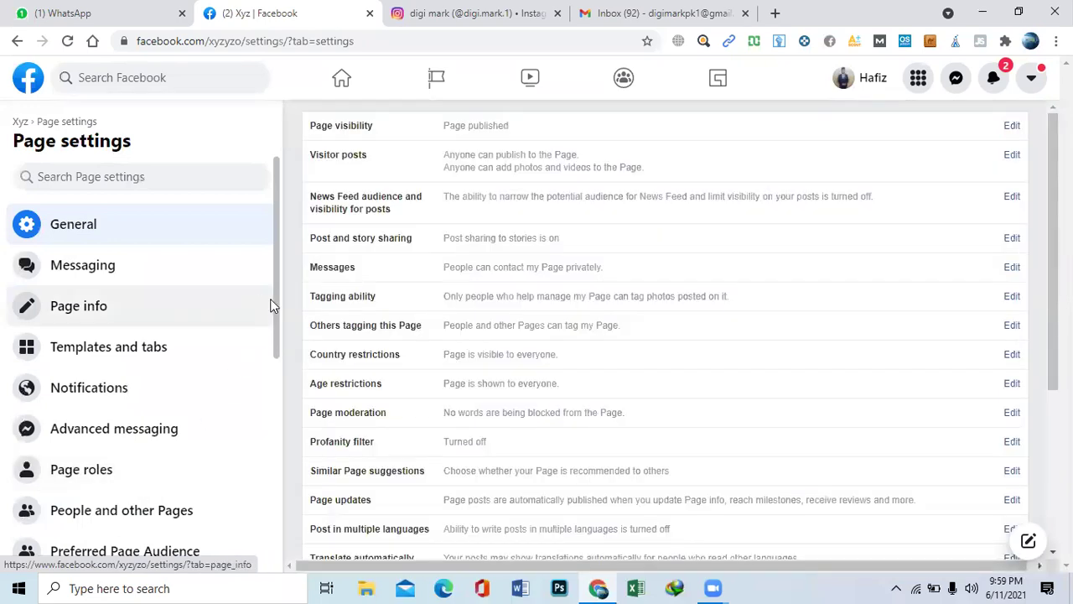
scroll(273, 306, "down", 1)
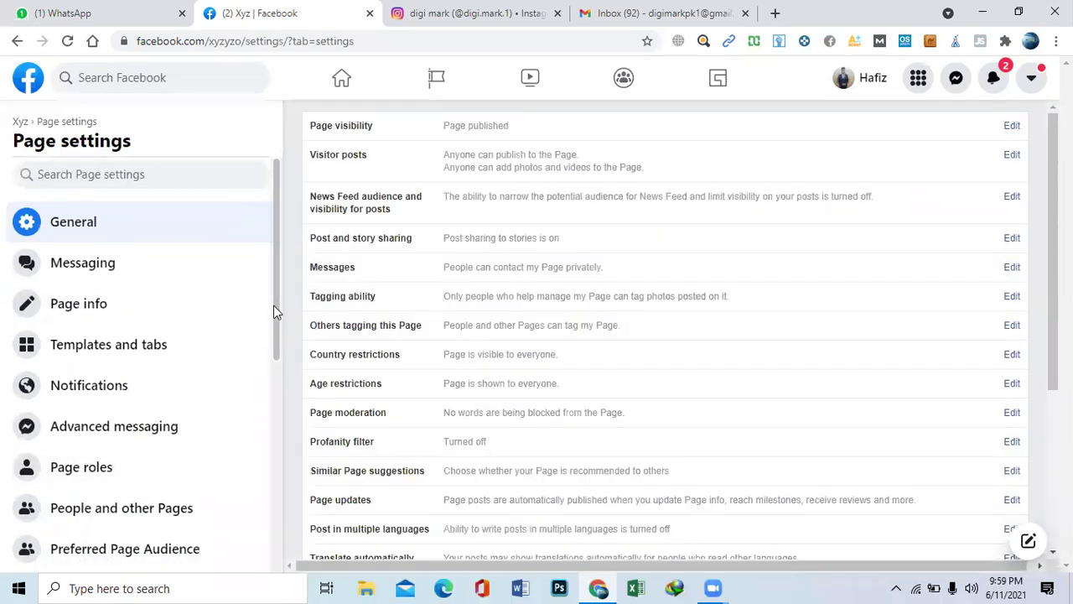
left_click_drag(272, 333, 282, 478)
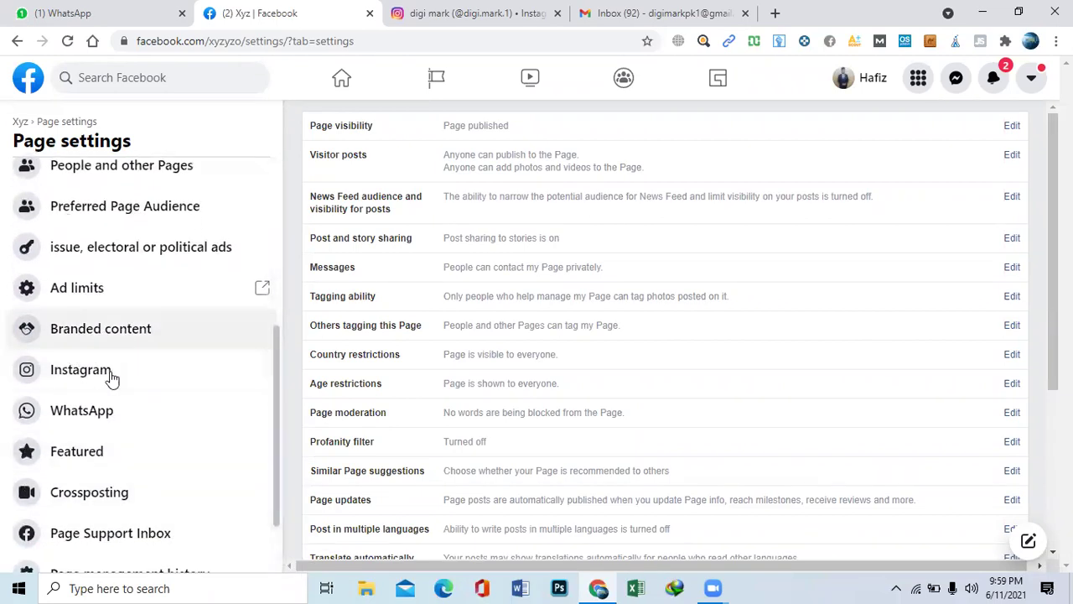
left_click(150, 376)
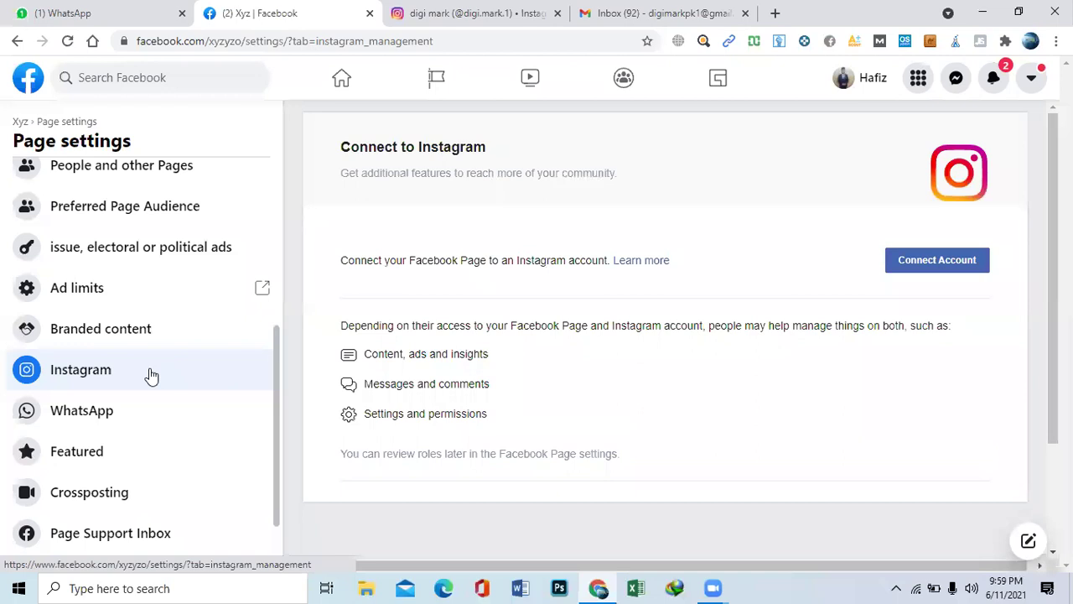
left_click(955, 269)
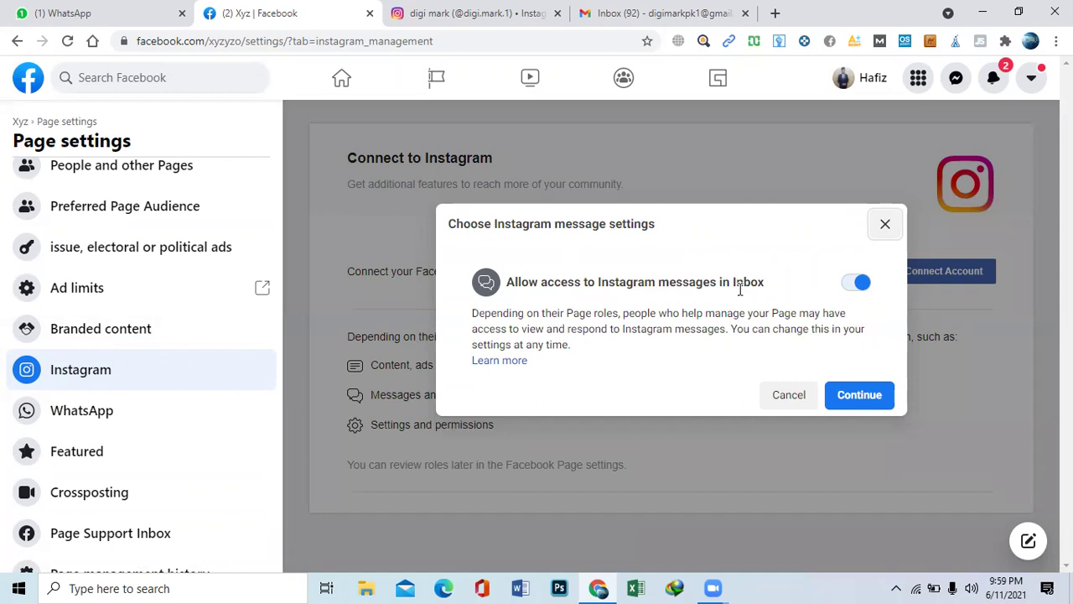
Step: Allow inbox message access, switch accounts, and log in with the business account's e-mail and password
left_click(855, 399)
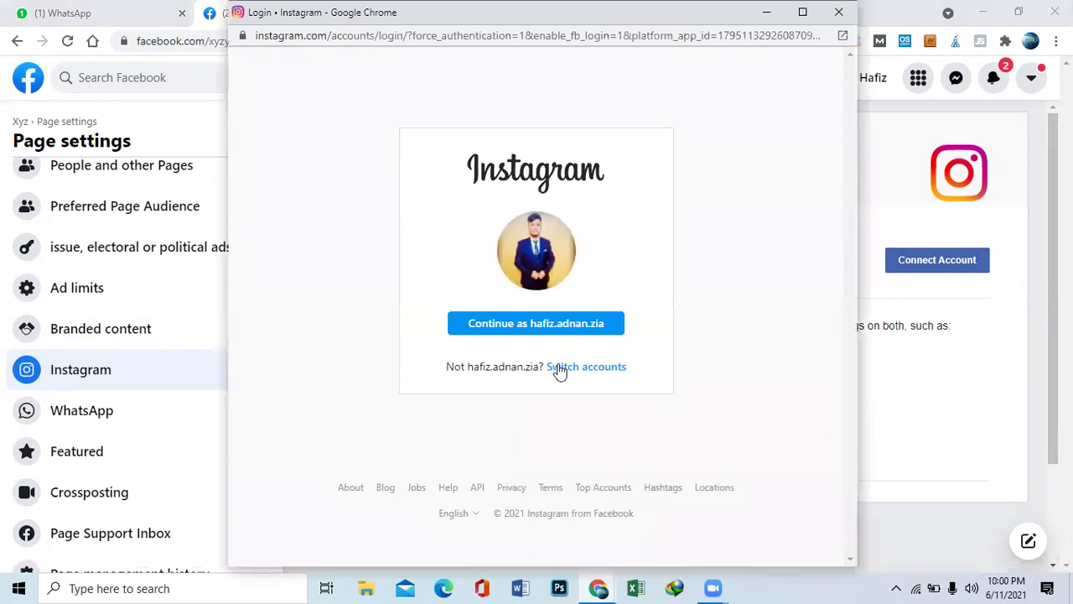
left_click(562, 368)
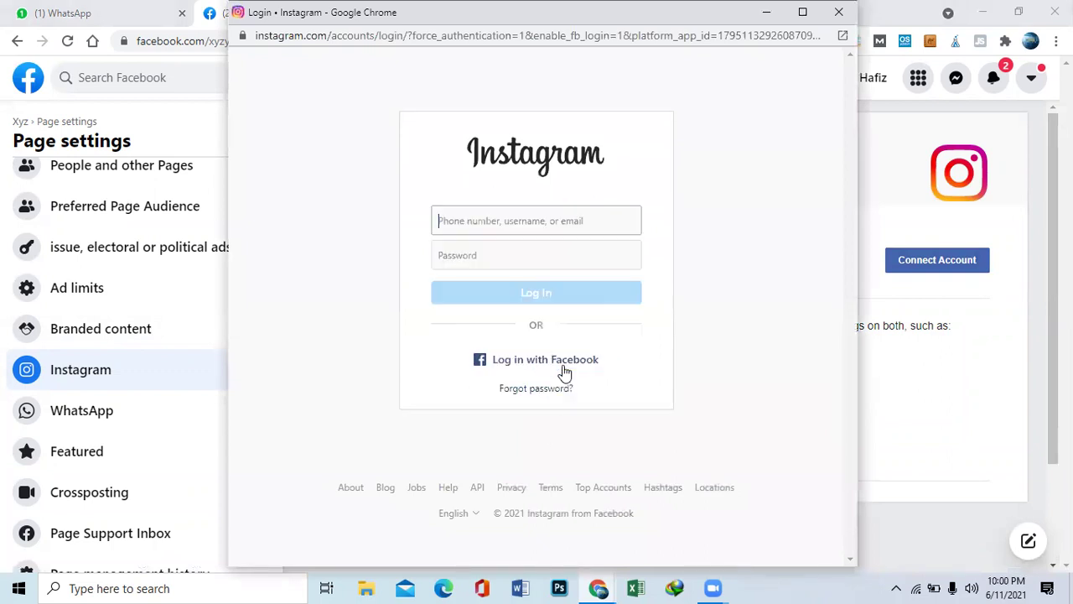
left_click(554, 223)
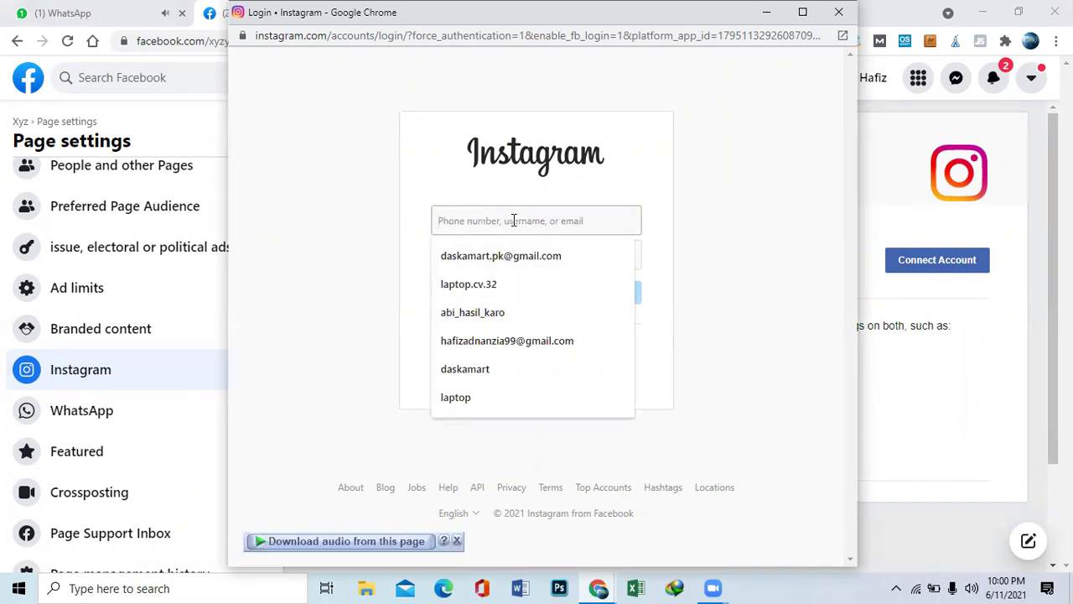
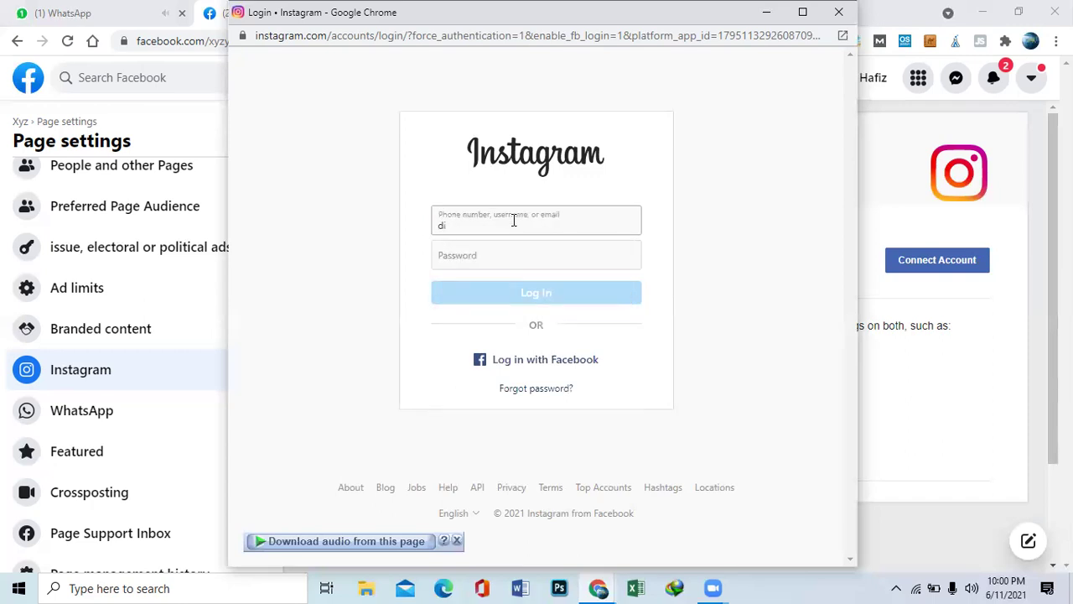
left_click(529, 253)
type("••••••••")
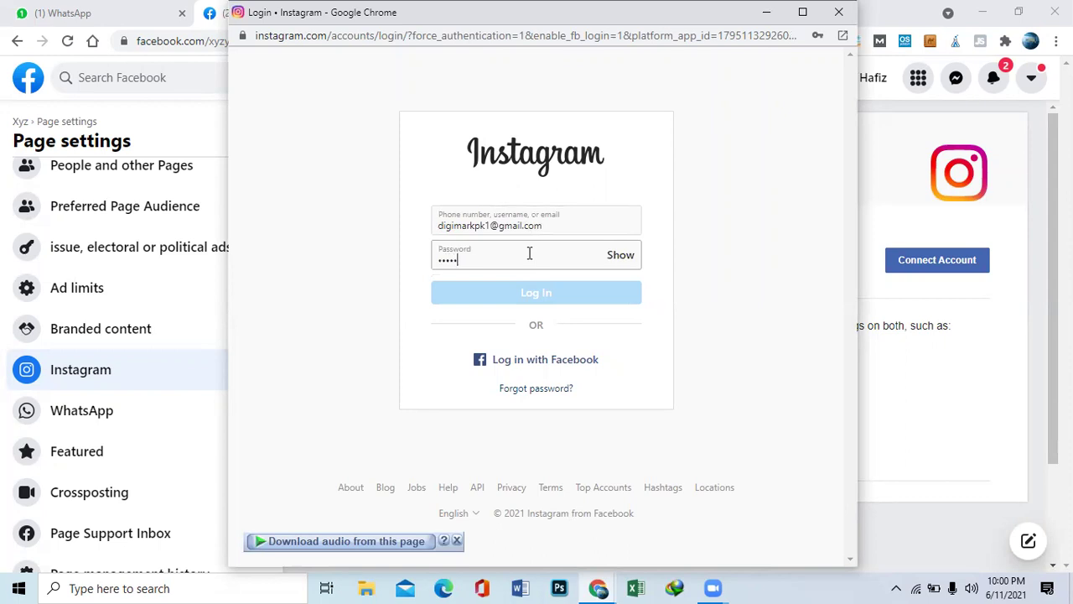
type("•")
left_click(543, 295)
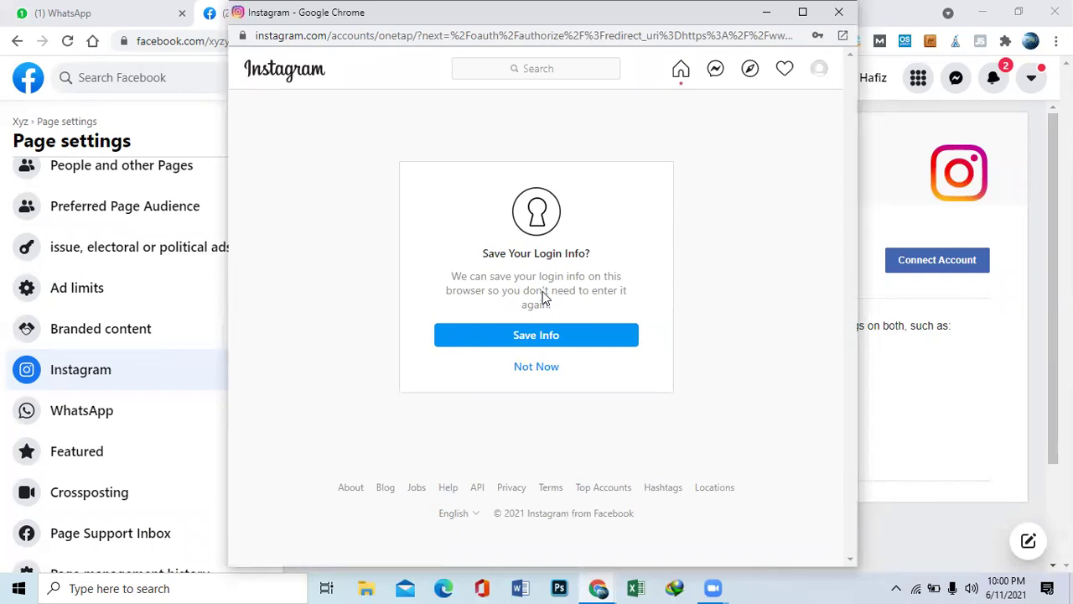
left_click(534, 369)
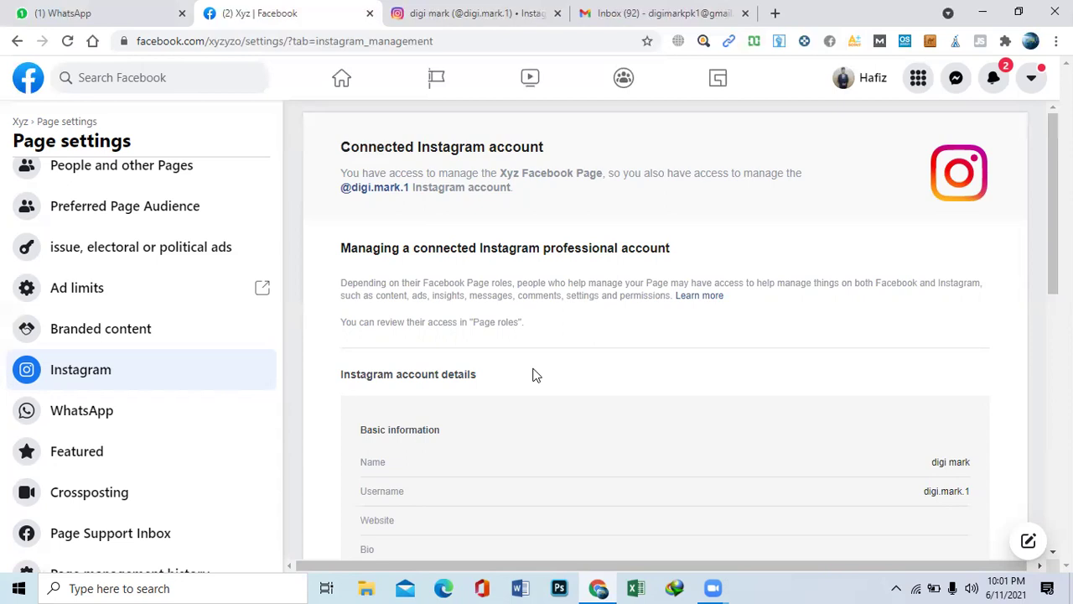
Step: Read through the linked Instagram settings down to Disconnect Instagram, then return toward the Xyz Page
left_click_drag(1053, 201, 1053, 203)
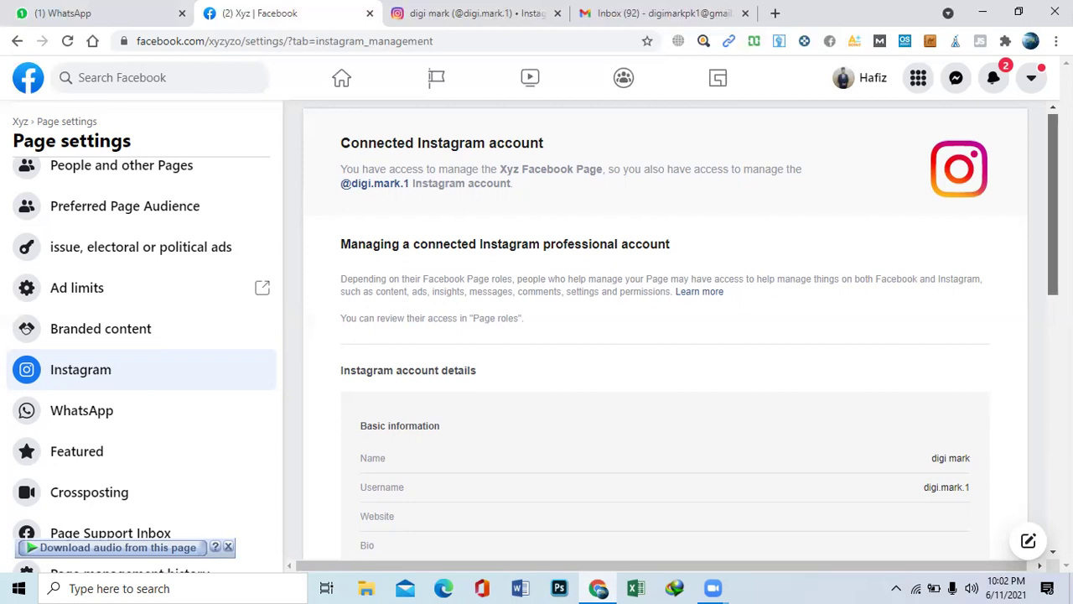
scroll(682, 330, "down", 1)
scroll(682, 330, "up", 1)
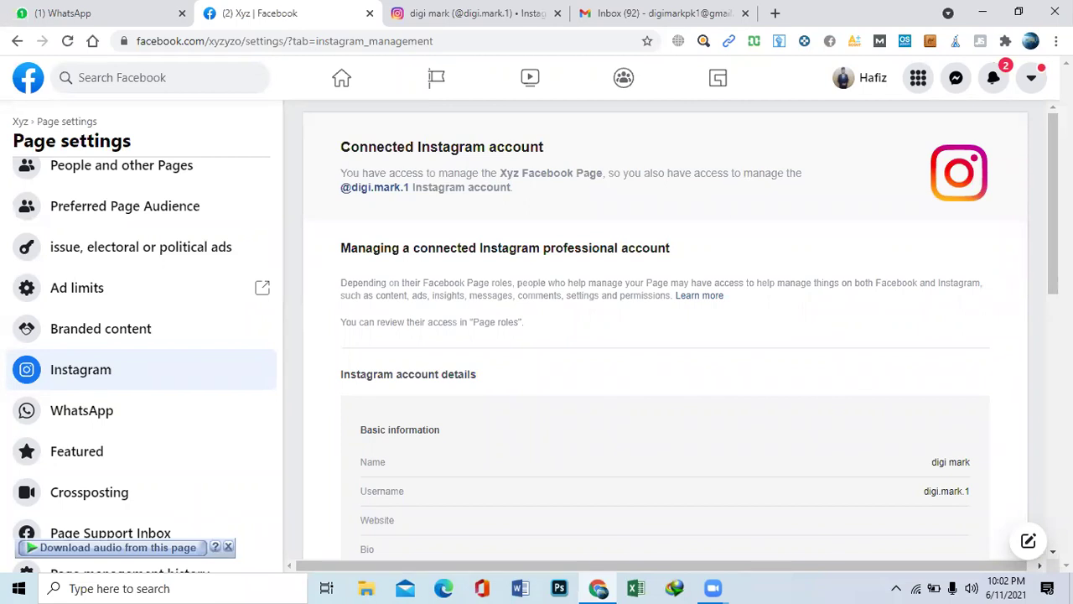
scroll(860, 315, "down", 2)
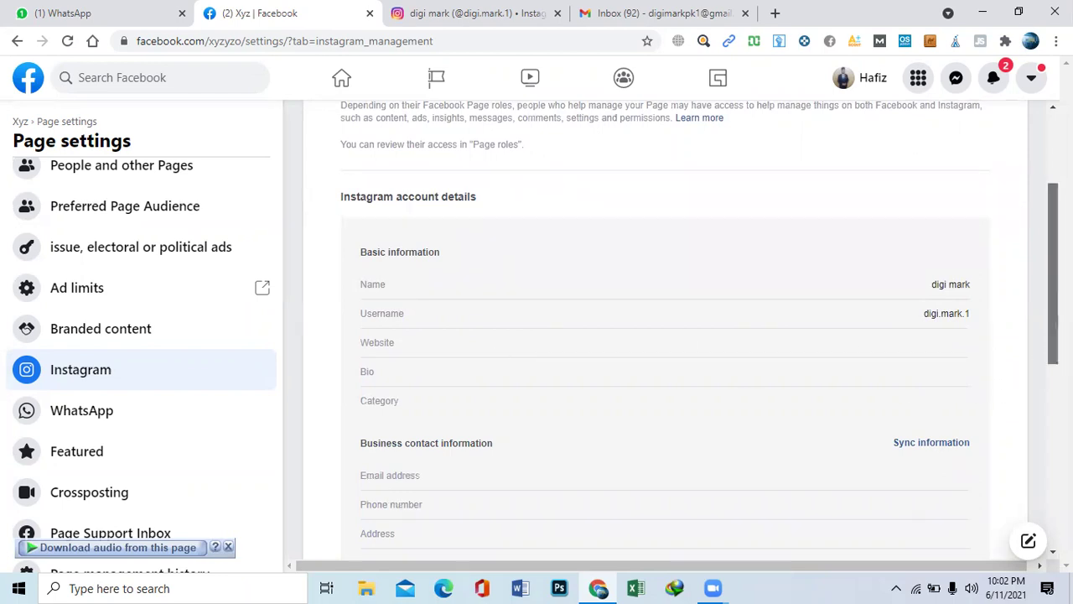
scroll(1053, 277, "down", 5)
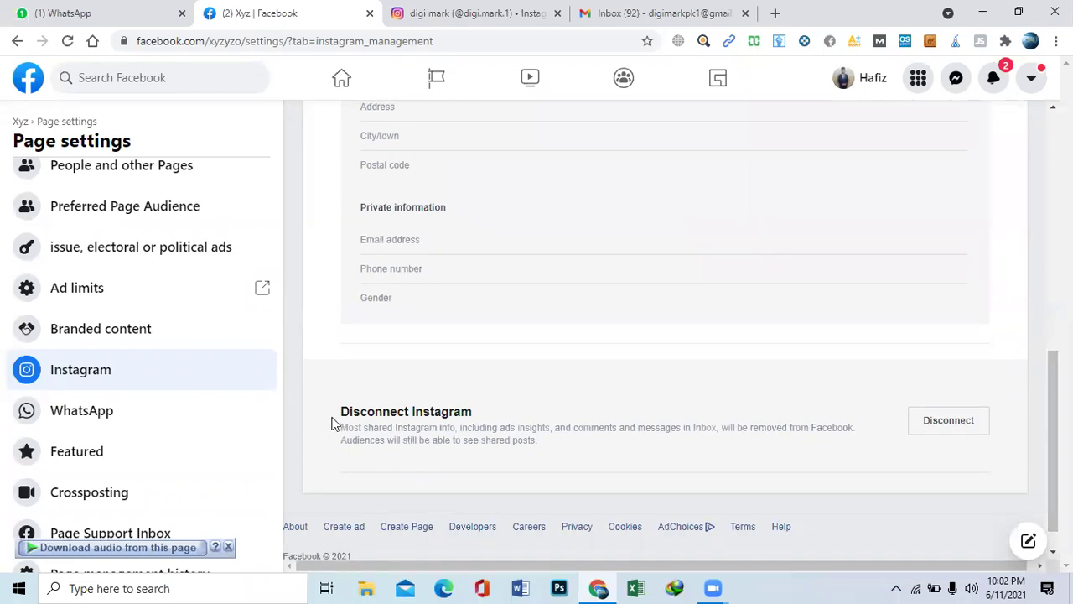
left_click_drag(332, 425, 541, 442)
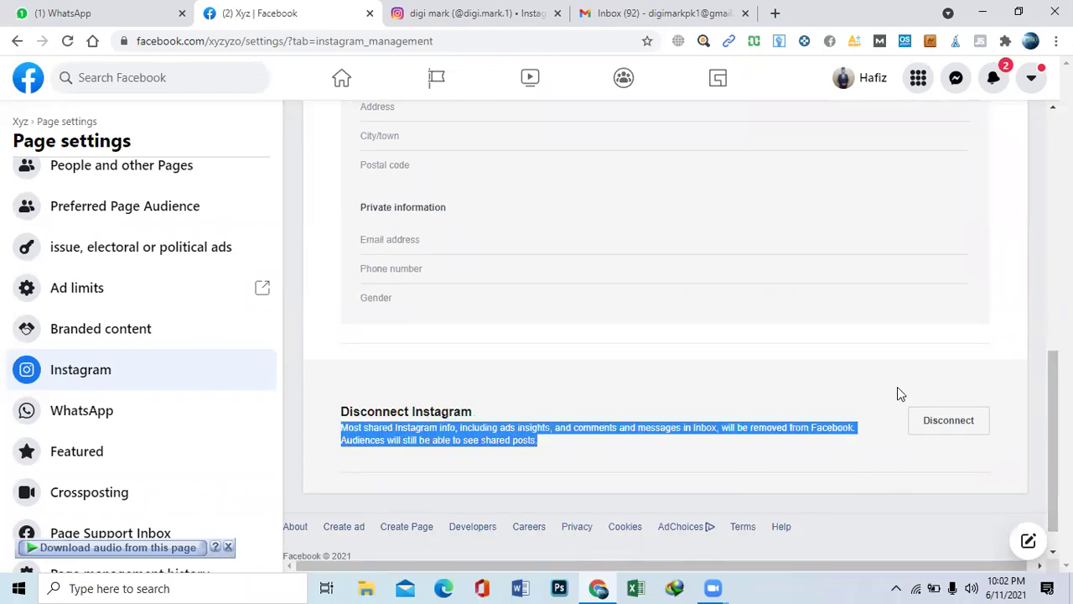
left_click(877, 394)
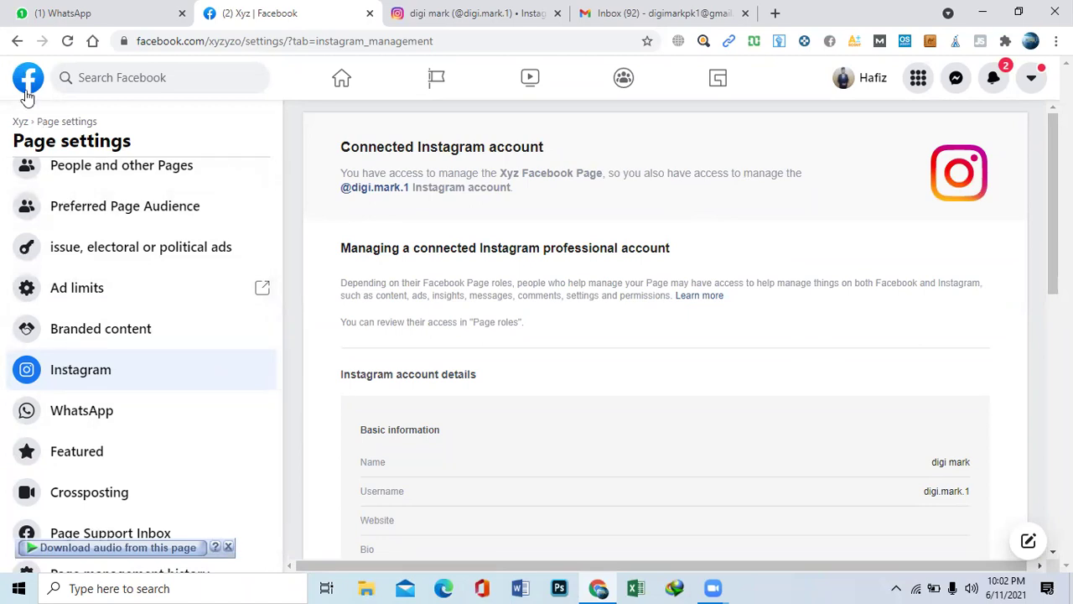
scroll(213, 450, "up", 4)
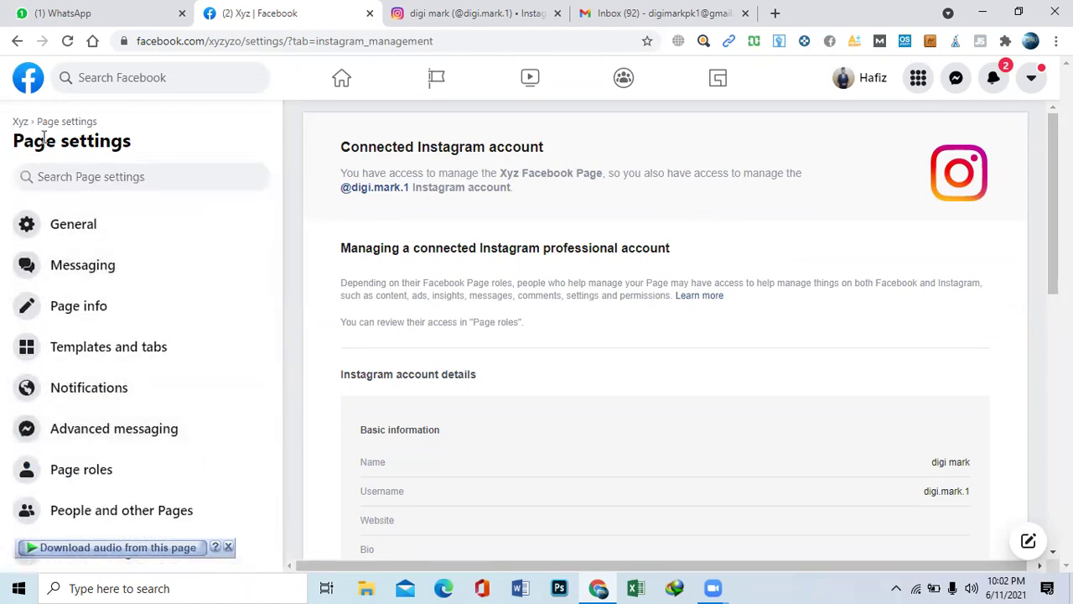
left_click_drag(59, 125, 52, 125)
Step: Go back to the Xyz Page and open it in Business Suite, checking its Facebook and Instagram avatars
left_click(18, 126)
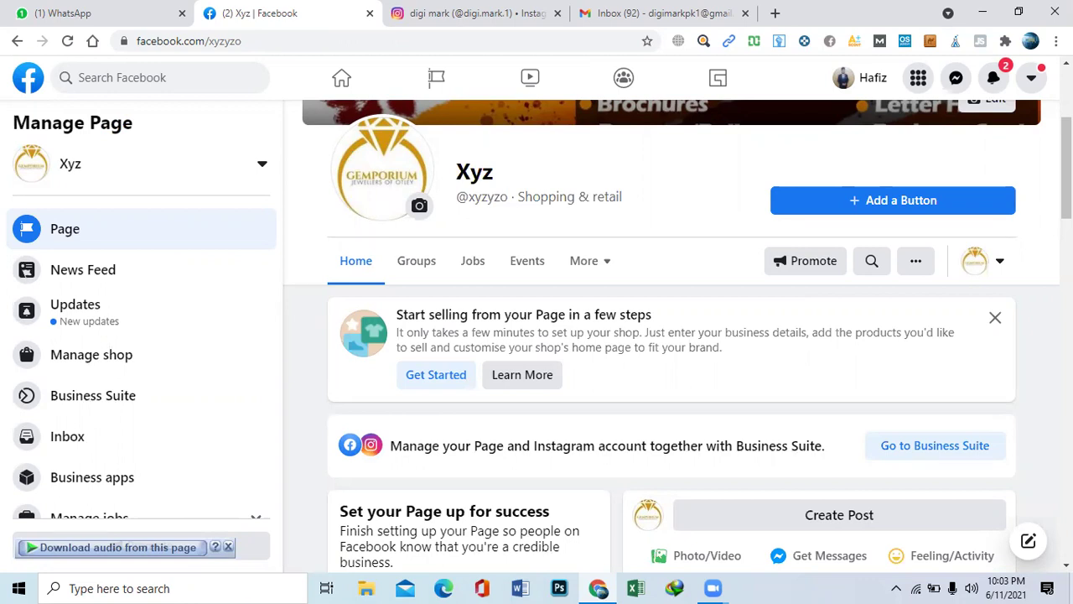
left_click(895, 459)
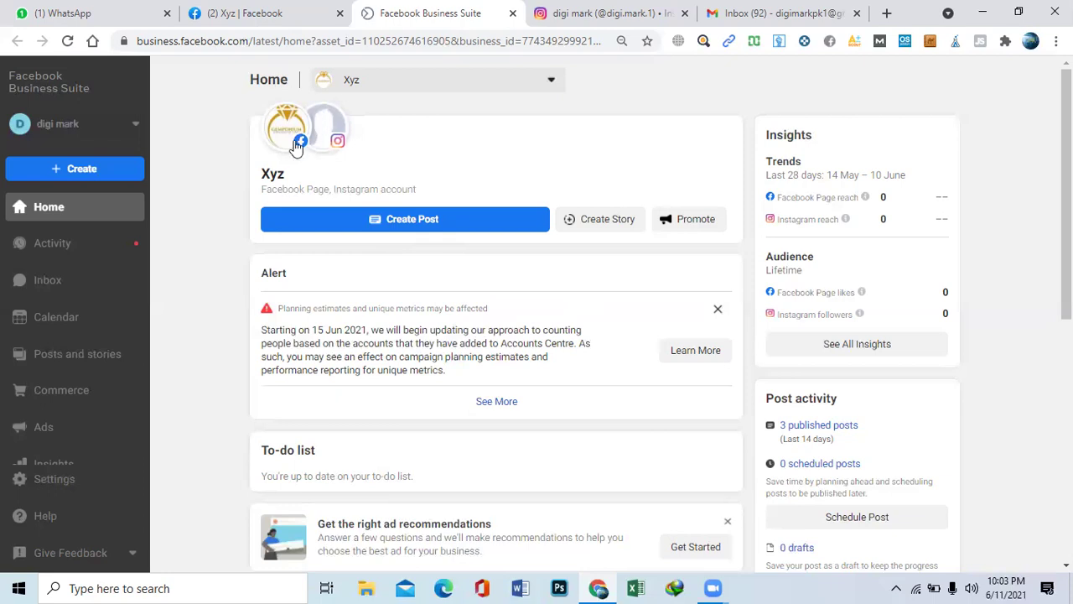
mouse_move(289, 139)
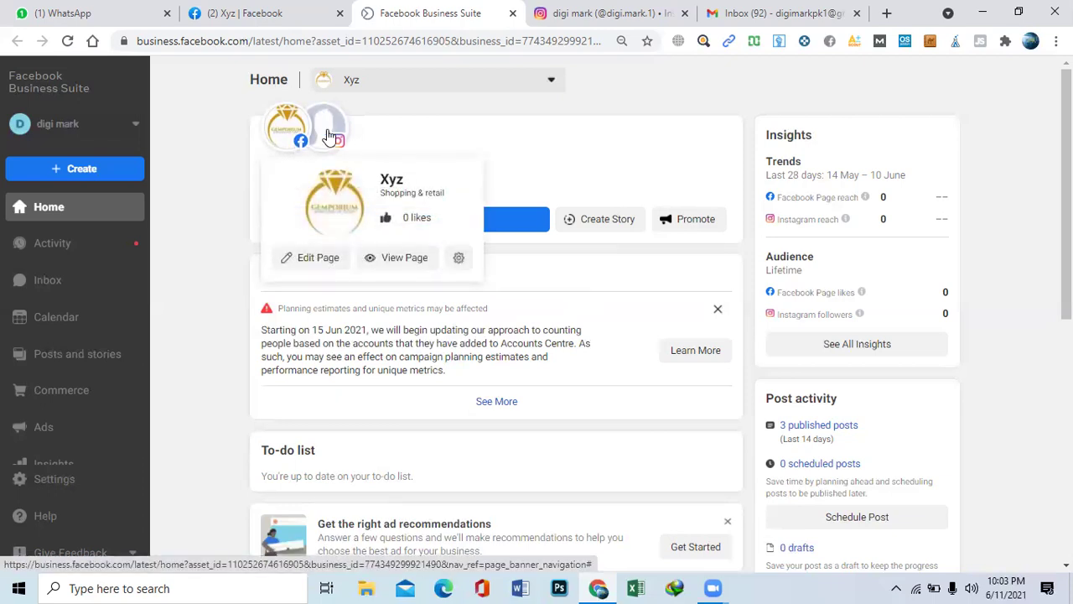
mouse_move(336, 140)
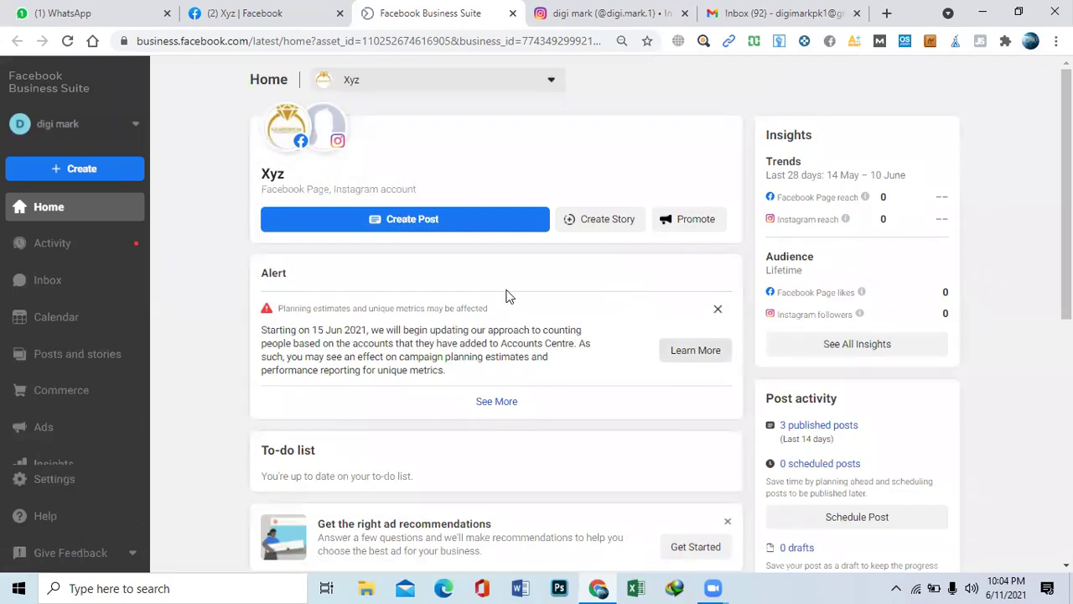
Step: Start a new Xyz post and write the caption 'Welcome to our Shop'
left_click(384, 228)
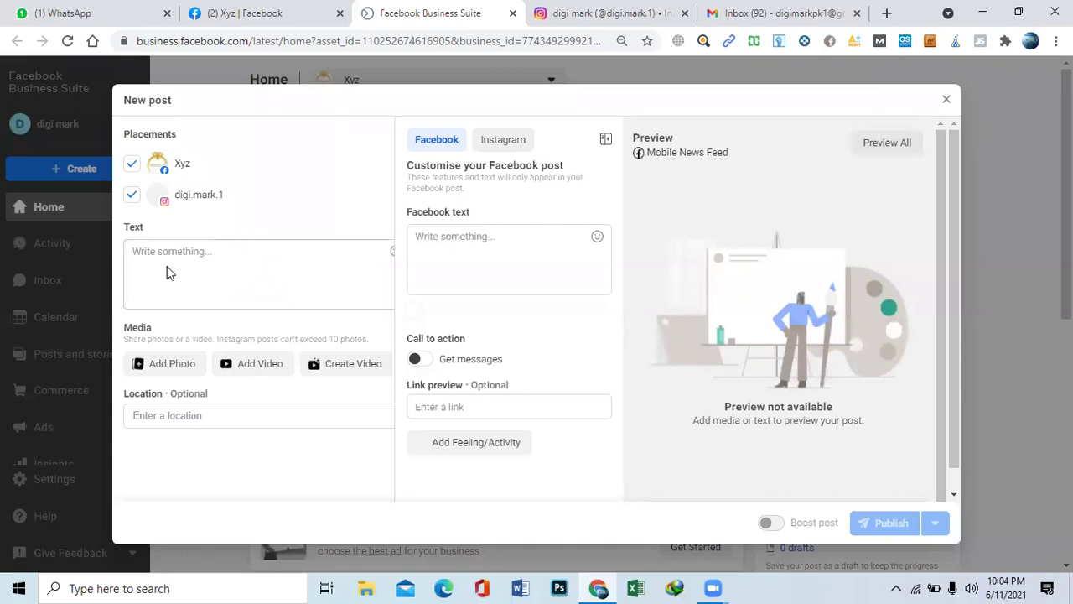
left_click(146, 249)
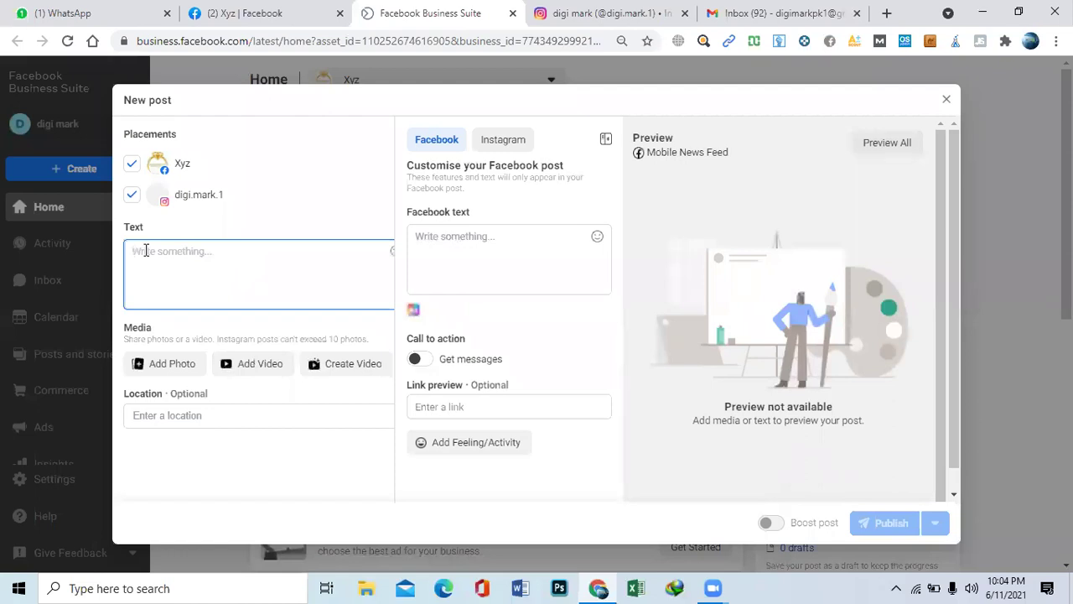
type("Wel")
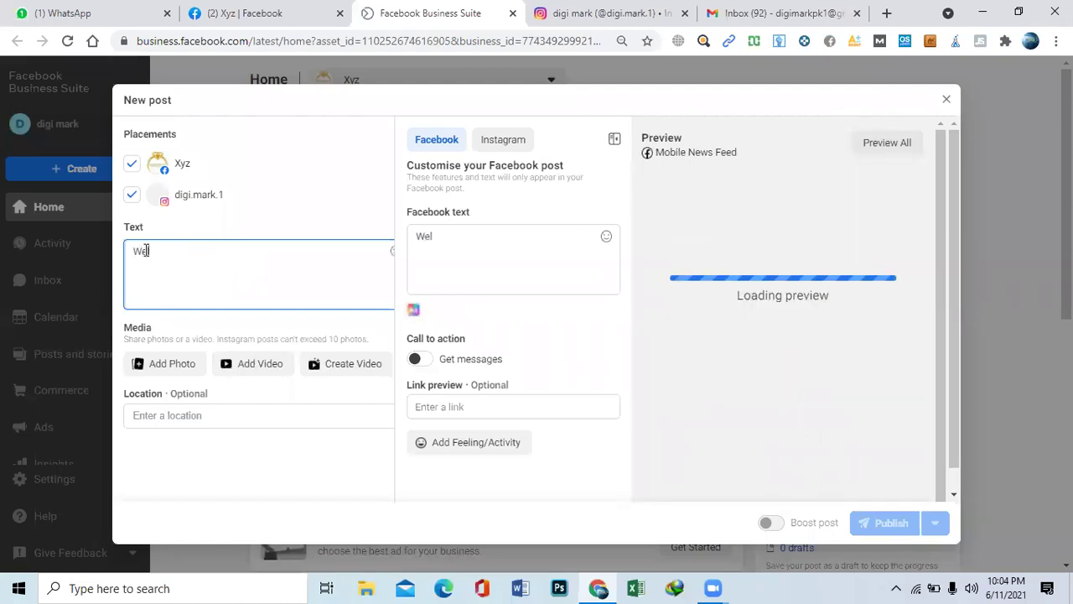
type("come t")
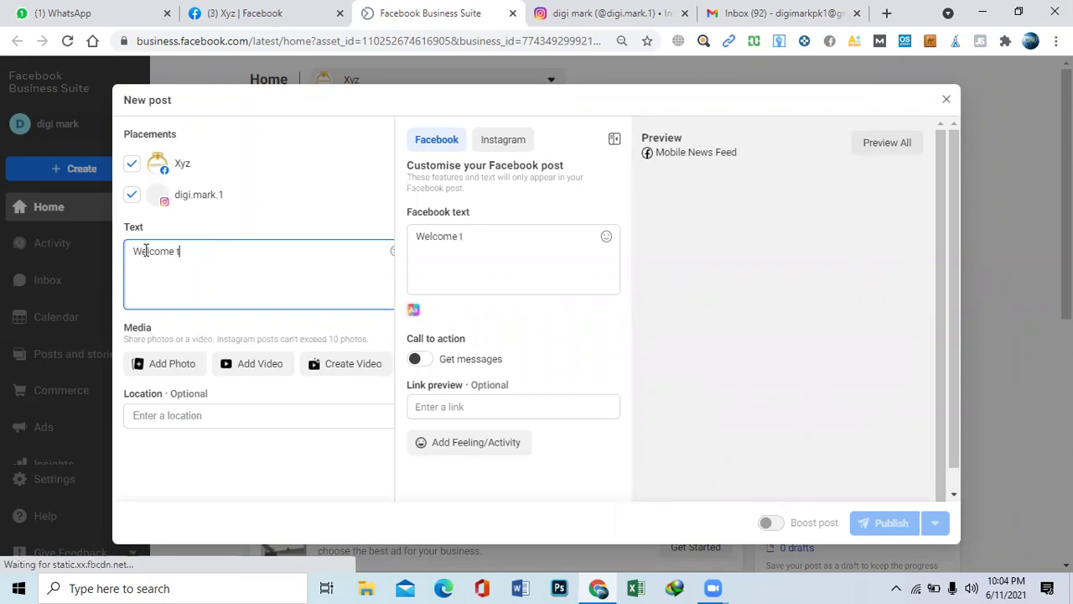
type("o our")
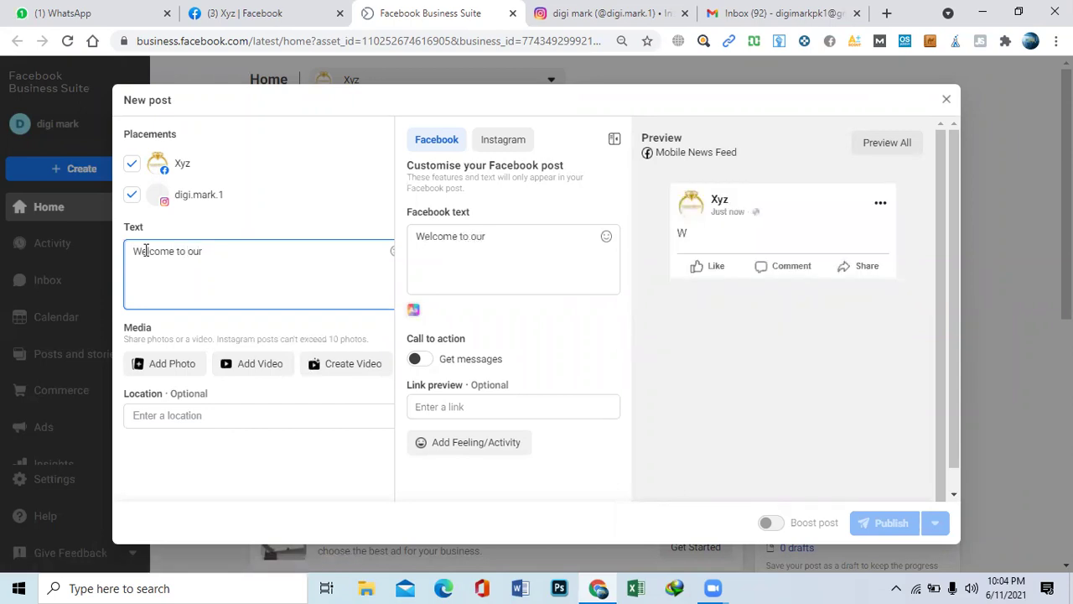
type(" Shop...")
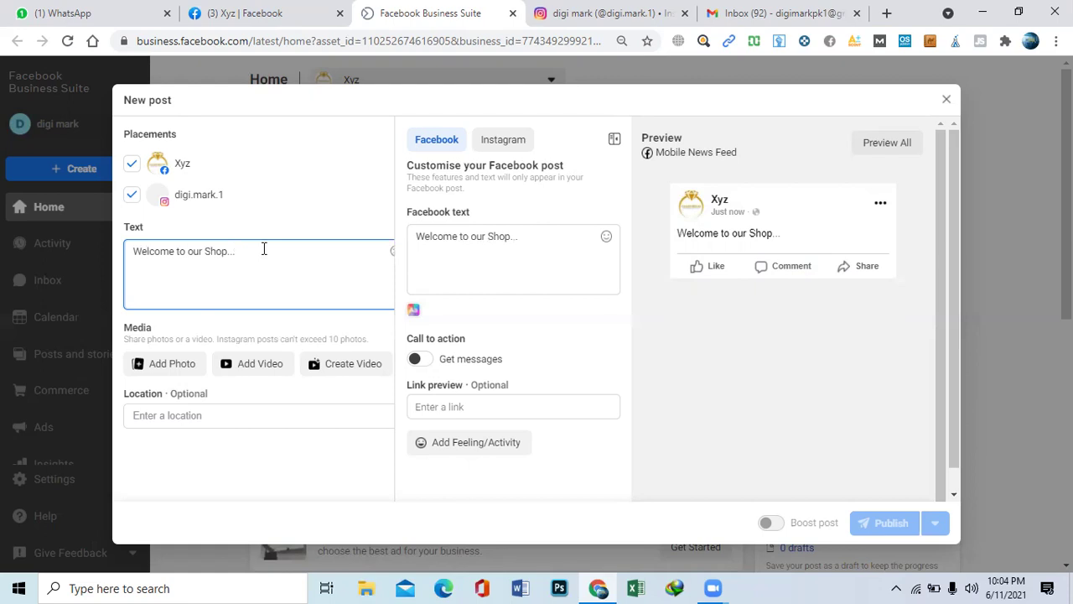
left_click_drag(236, 251, 132, 243)
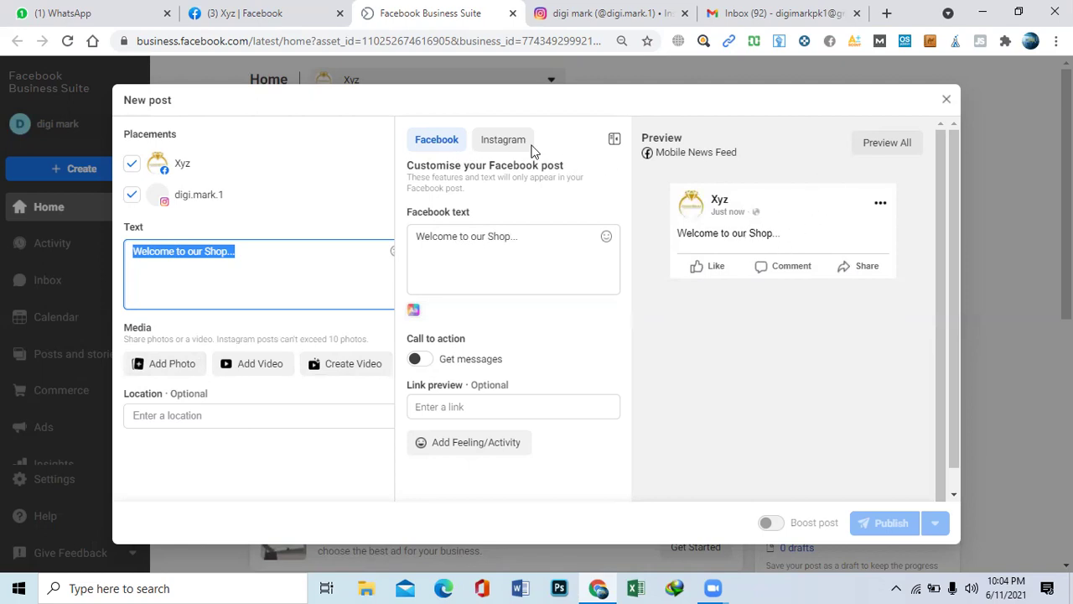
left_click(502, 140)
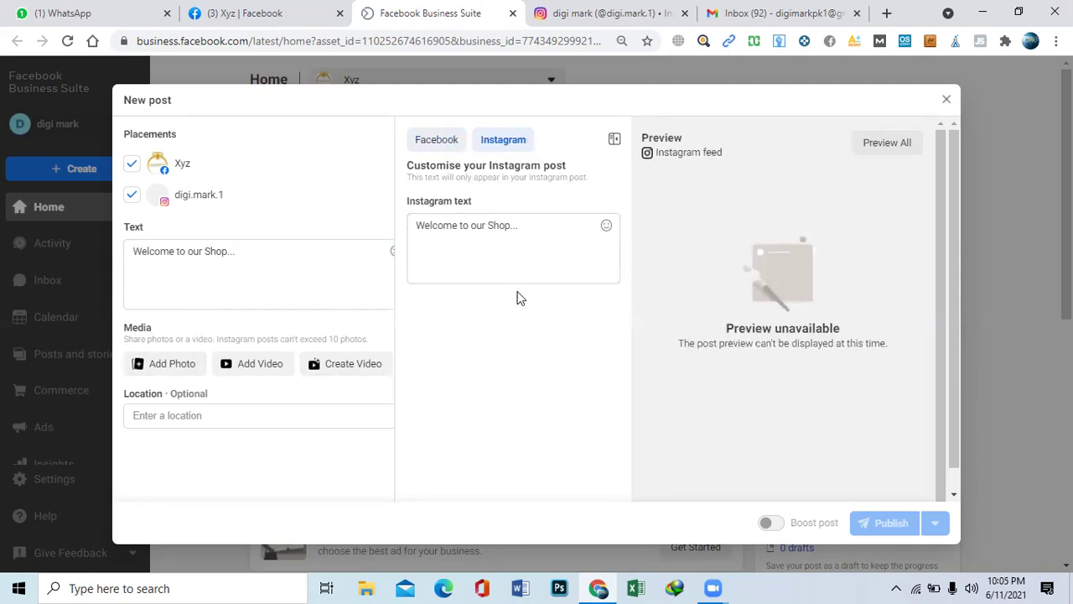
left_click_drag(503, 240, 419, 254)
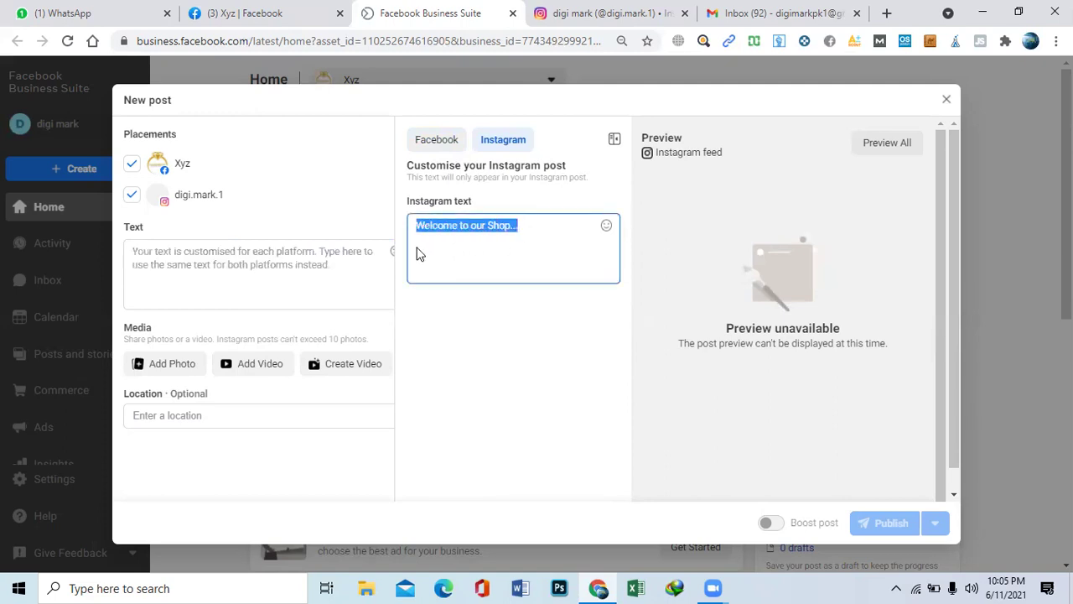
left_click(433, 145)
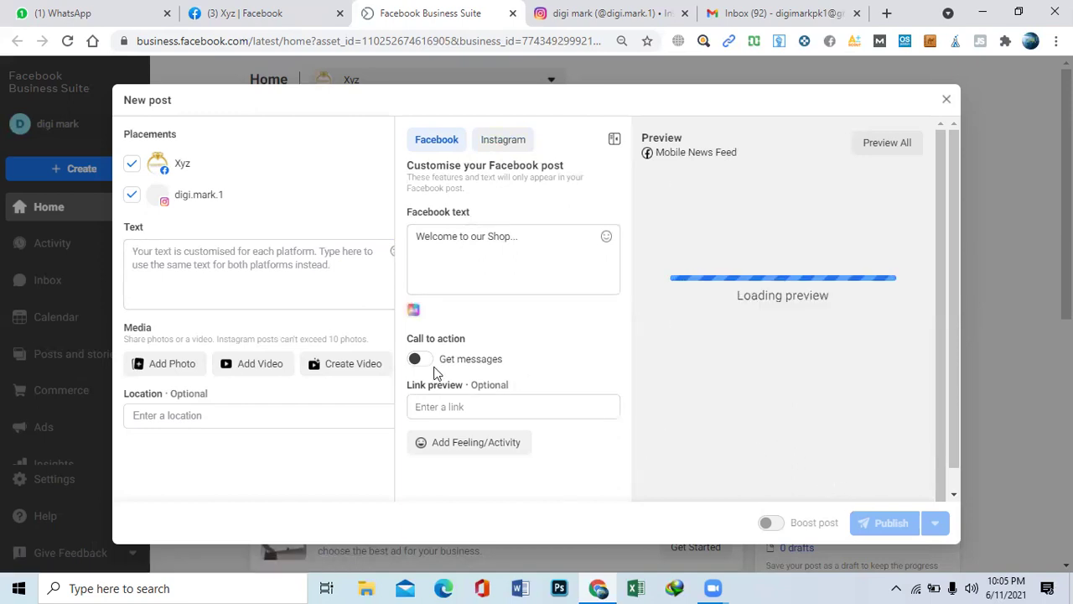
left_click(219, 256)
left_click(351, 459)
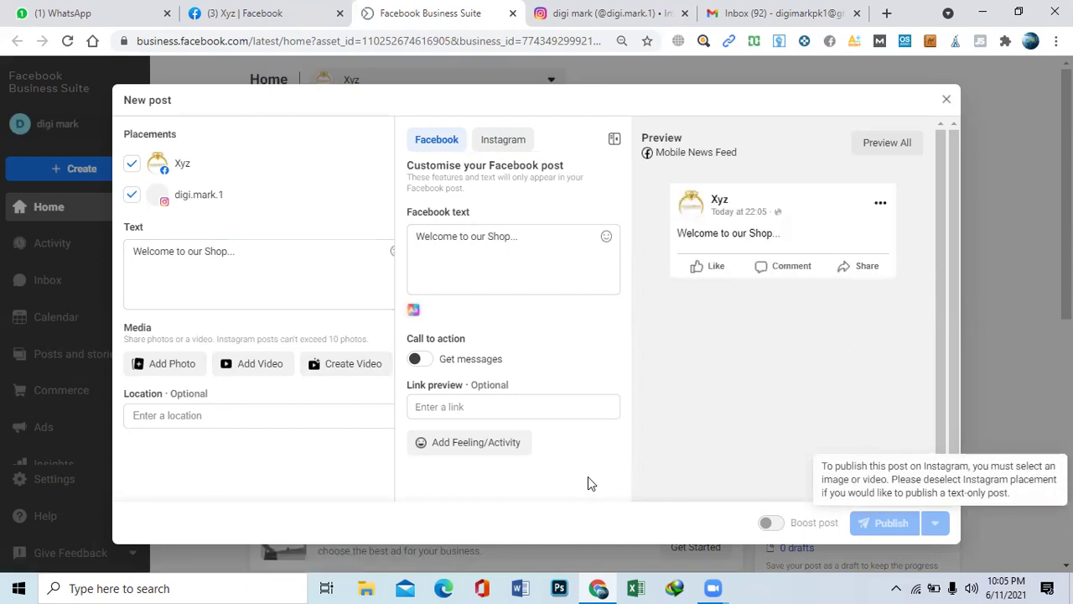
Step: Attach the 'anti sweet trigger' image from the Pictures folder as the post's photo
left_click(165, 370)
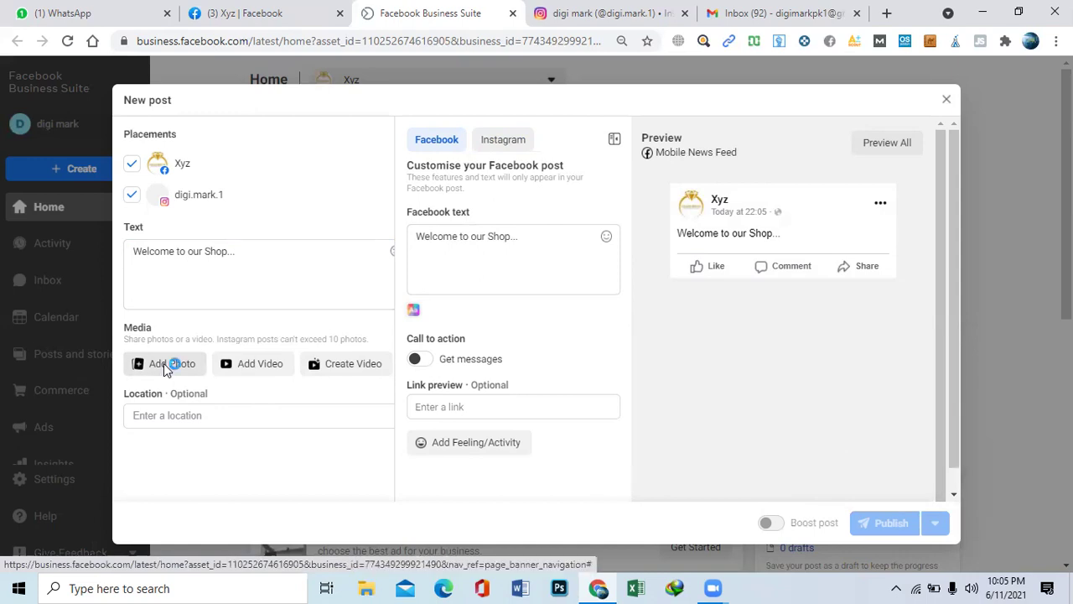
left_click(164, 363)
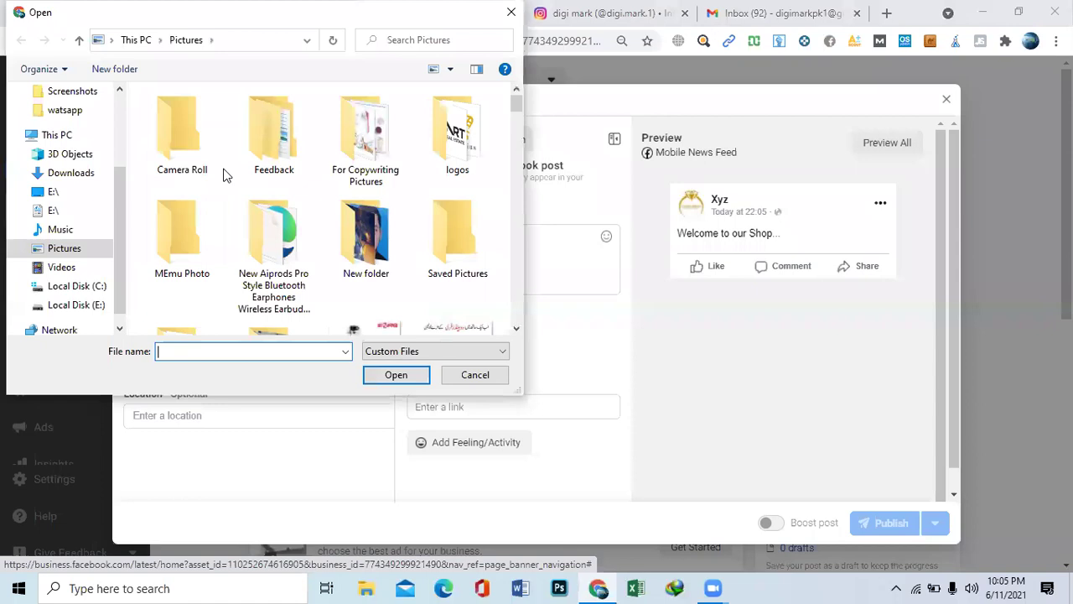
left_click(86, 249)
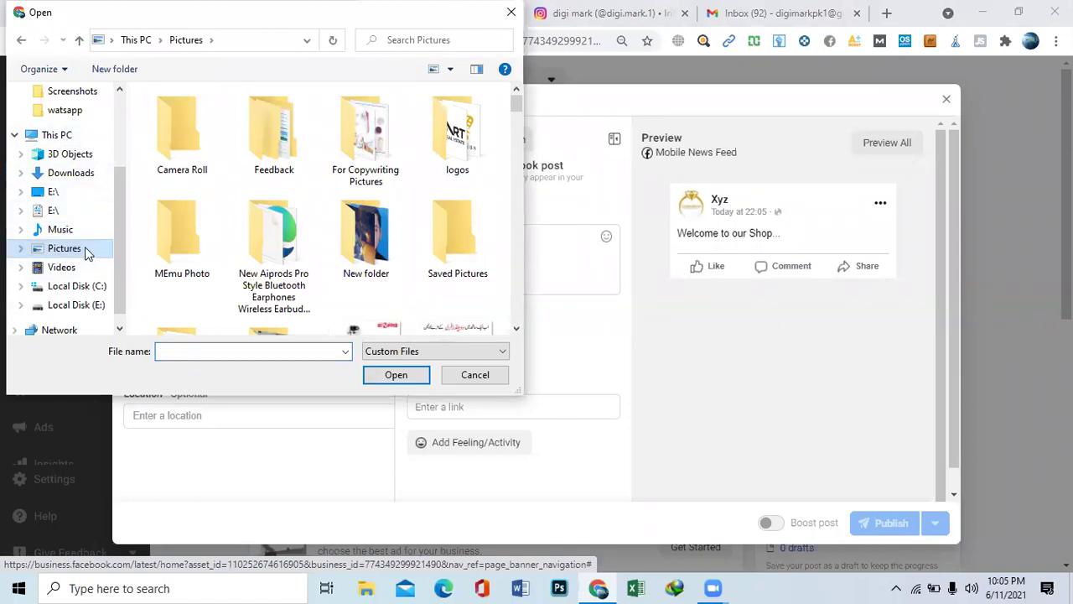
left_click(517, 329)
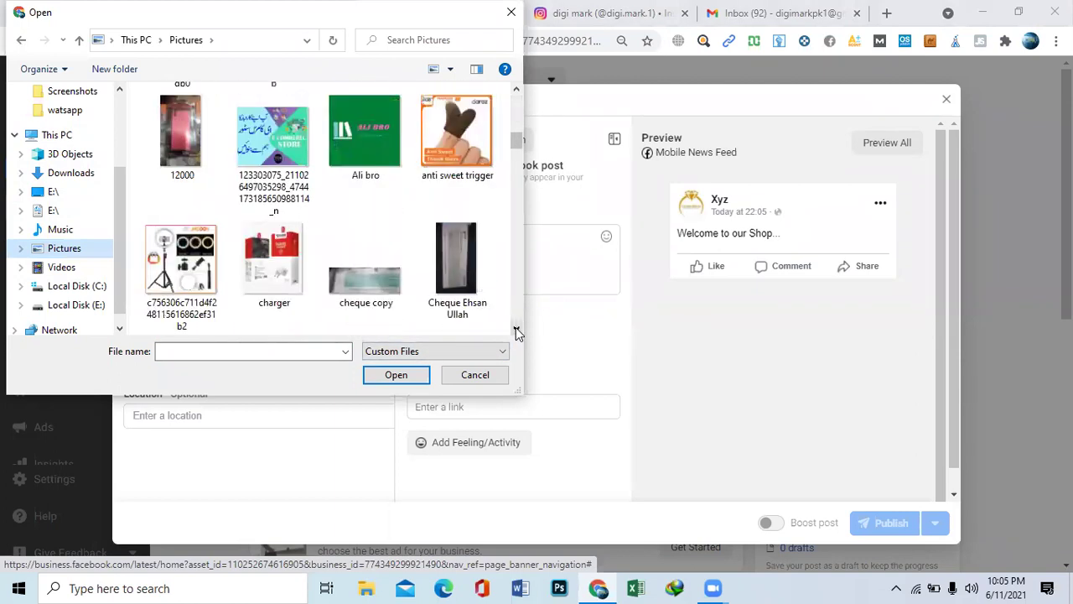
double_click(445, 137)
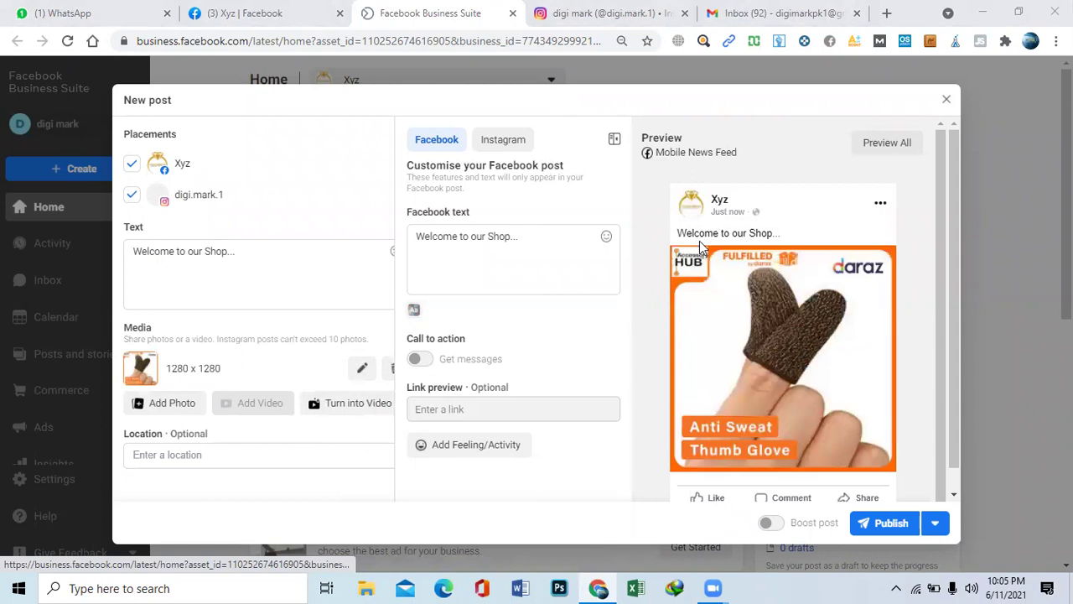
Step: Preview the post's Instagram version, then publish it from the Facebook view
left_click(525, 144)
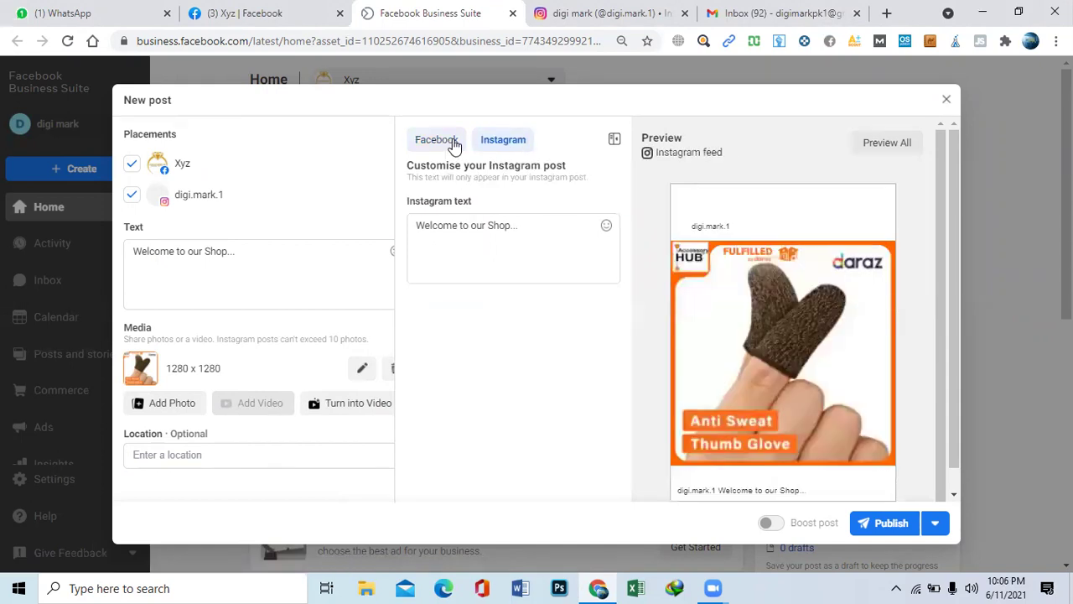
left_click(436, 140)
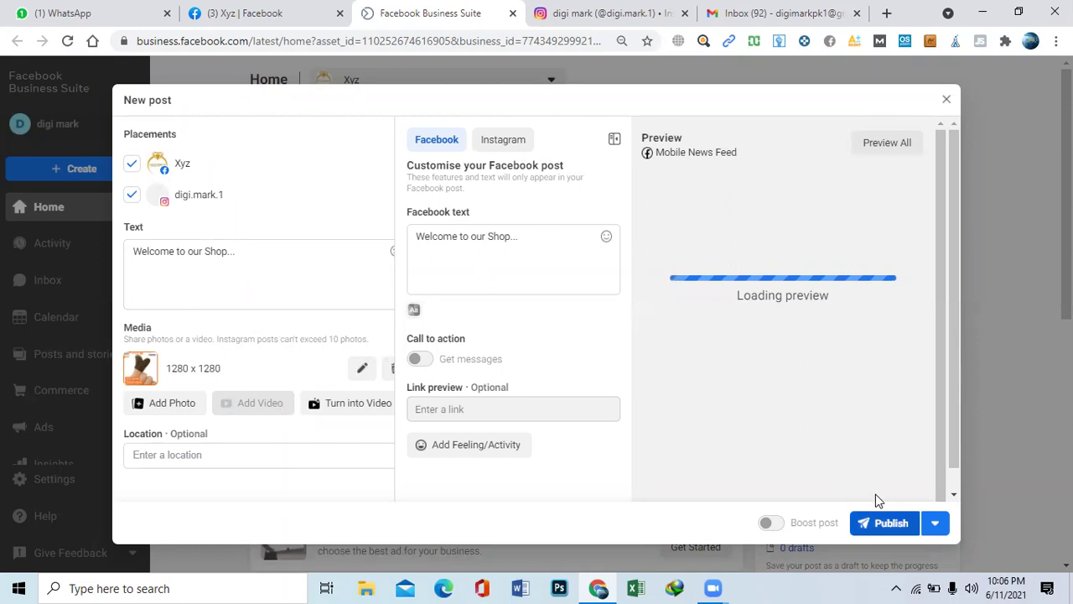
left_click(877, 518)
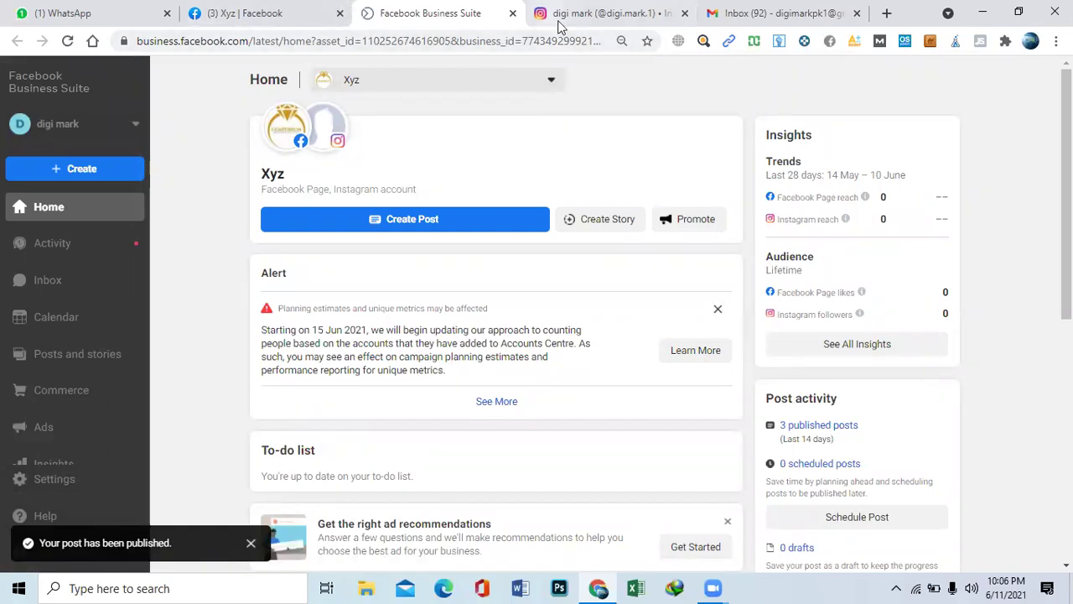
Step: Close the Business Suite tab, dismiss the notification and reload the Xyz Facebook Page
middle_click(397, 7)
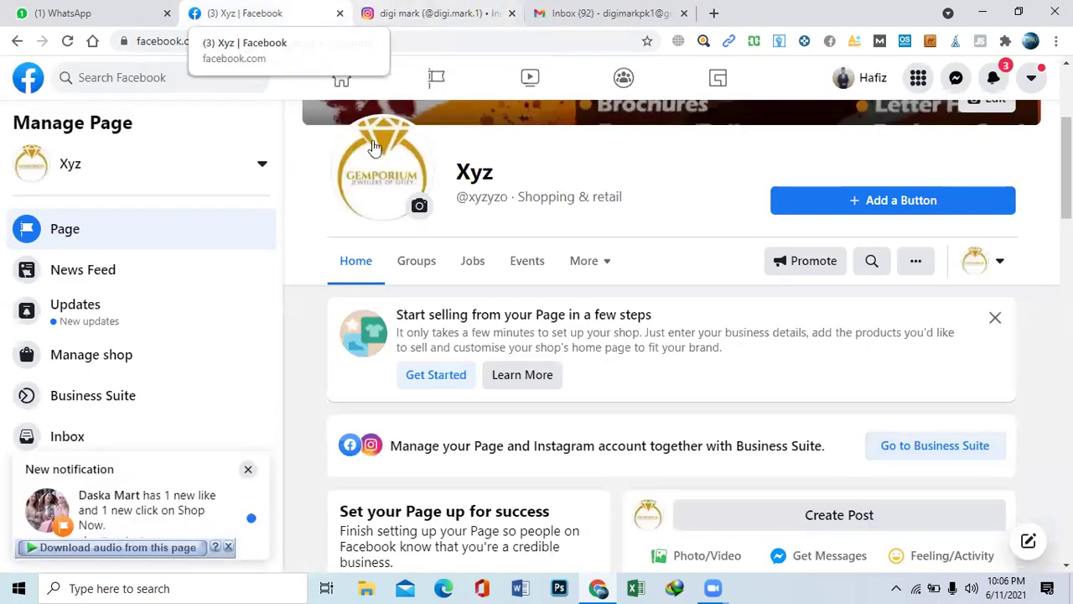
left_click(249, 470)
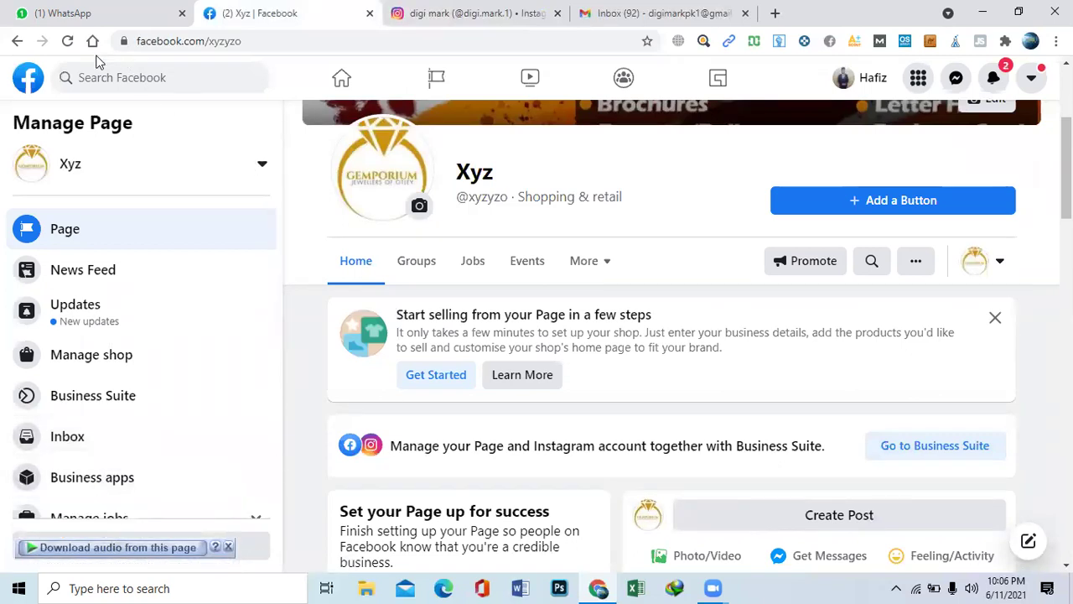
left_click(69, 42)
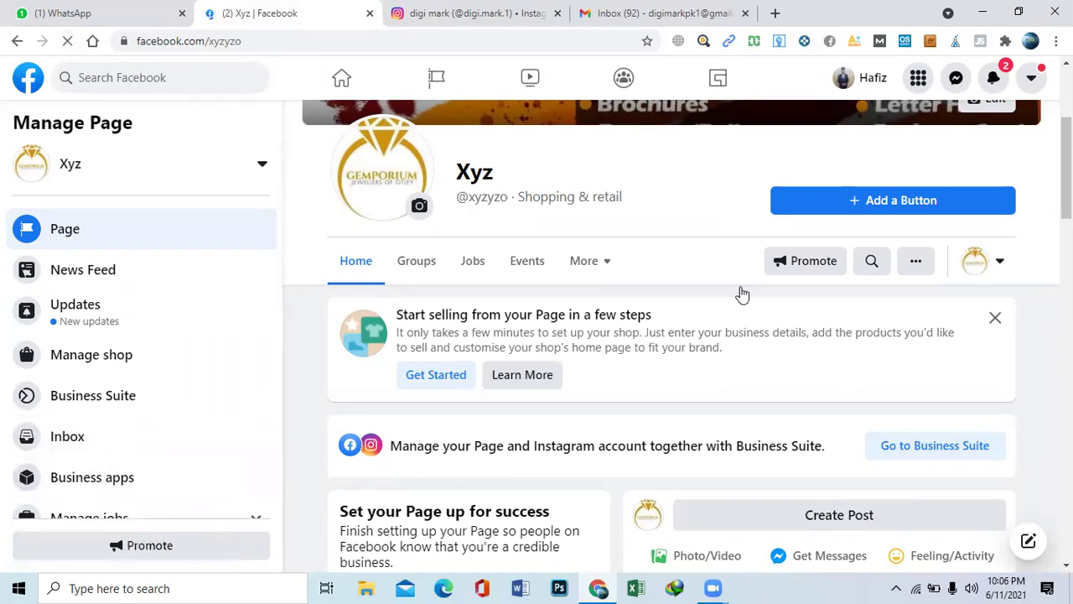
Step: Reload the Instagram profile to find the thumb glove post, then return to the Xyz Page
left_click(527, 13)
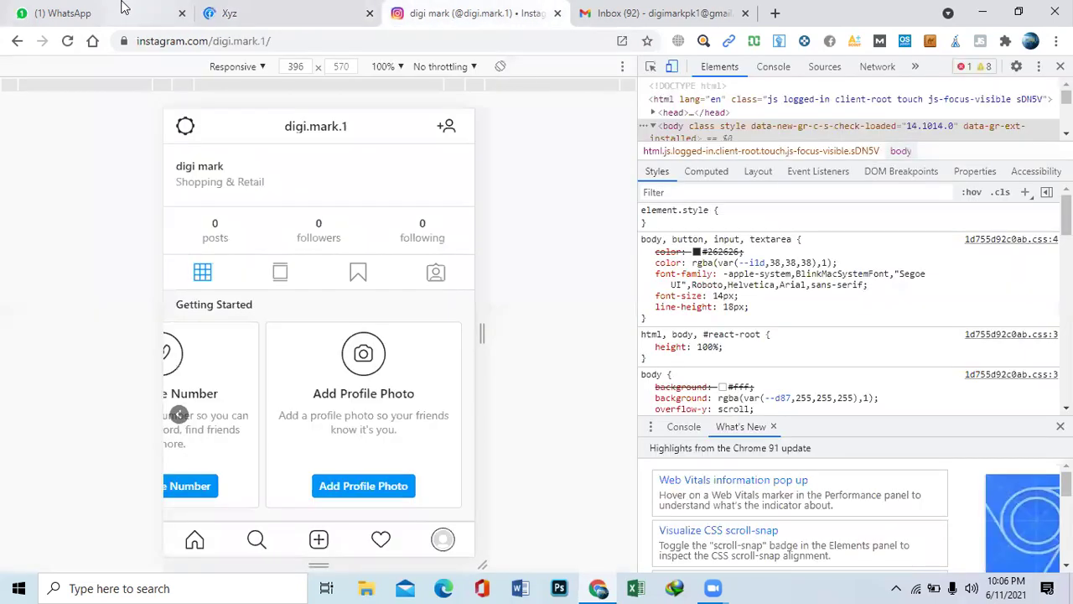
left_click(69, 44)
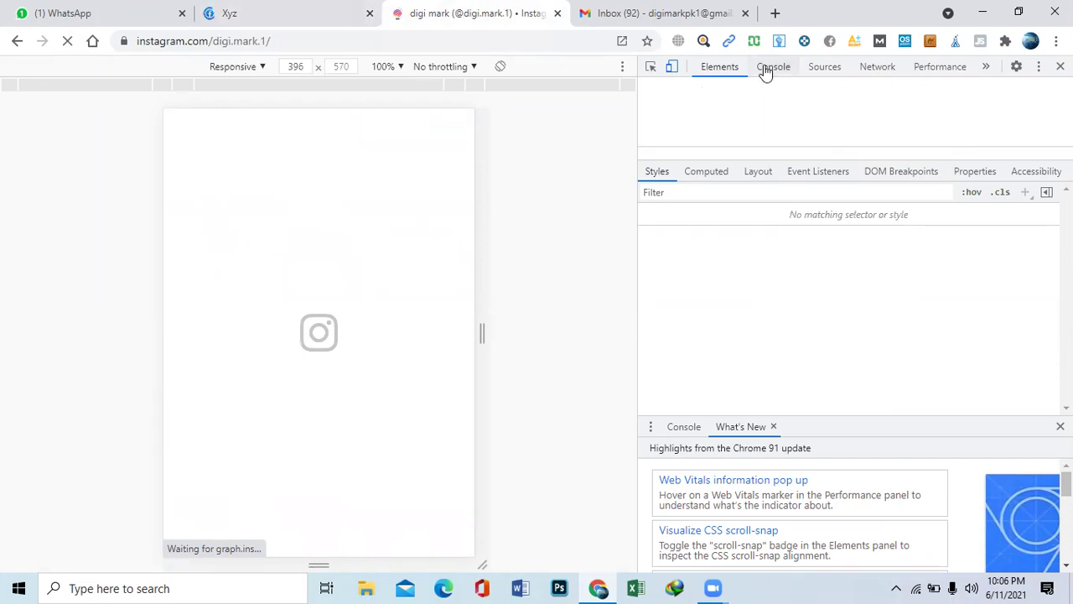
key("F12")
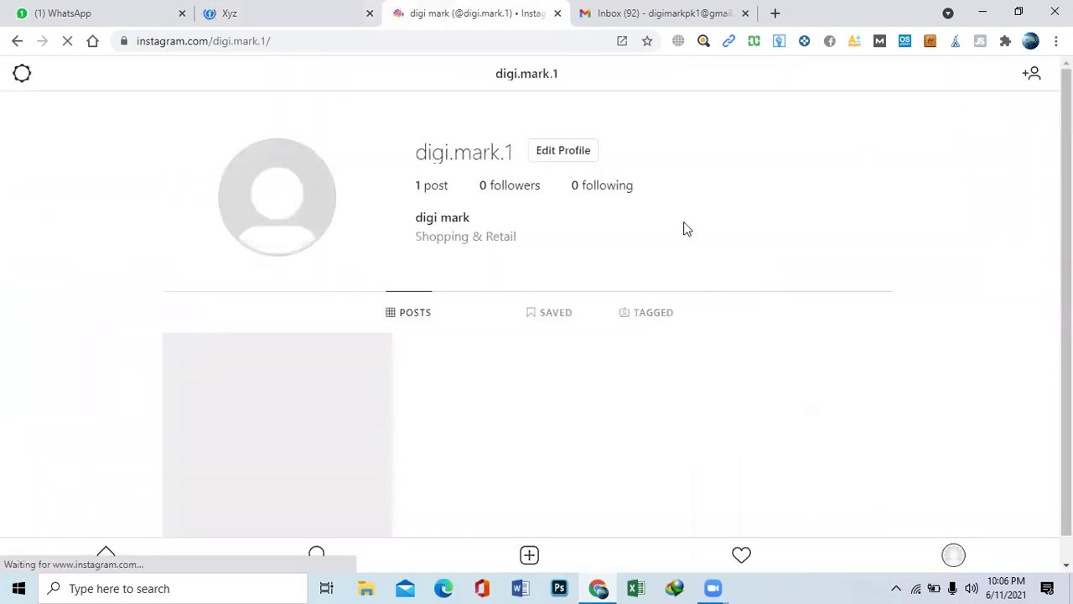
scroll(441, 439, "down", 1)
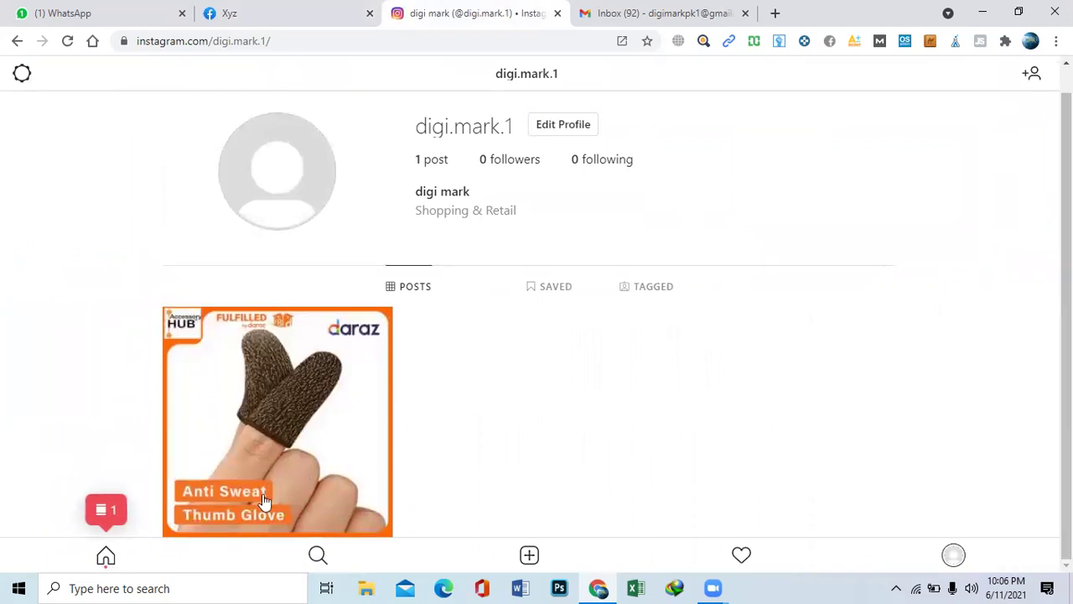
left_click(335, 7)
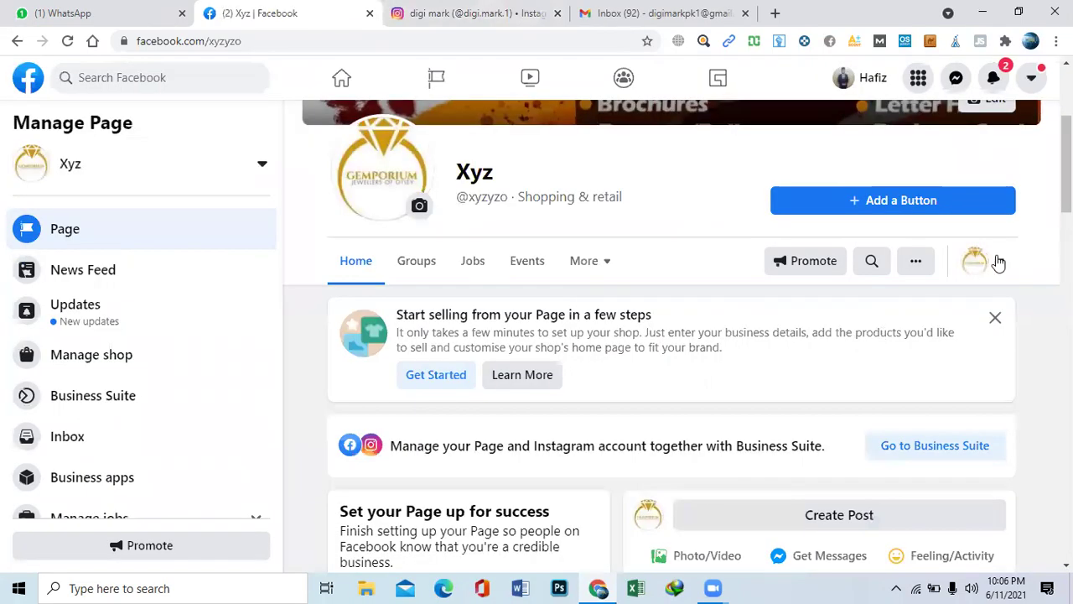
Step: Scroll the Xyz timeline down to the published thumb glove post and highlight its caption
scroll(990, 269, "down", 4)
scroll(795, 211, "down", 2)
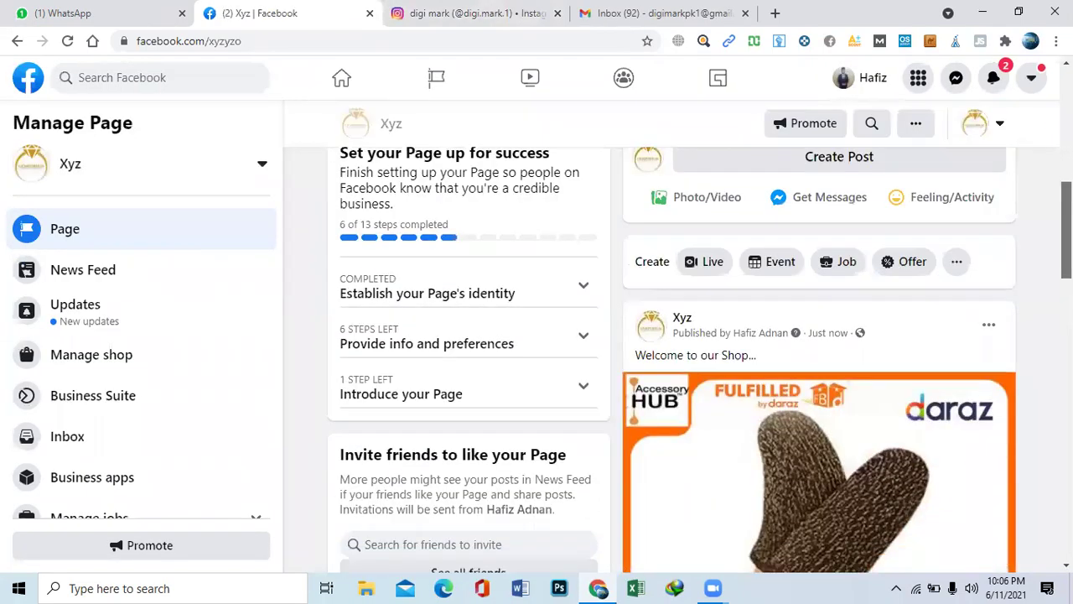
left_click_drag(760, 239, 642, 237)
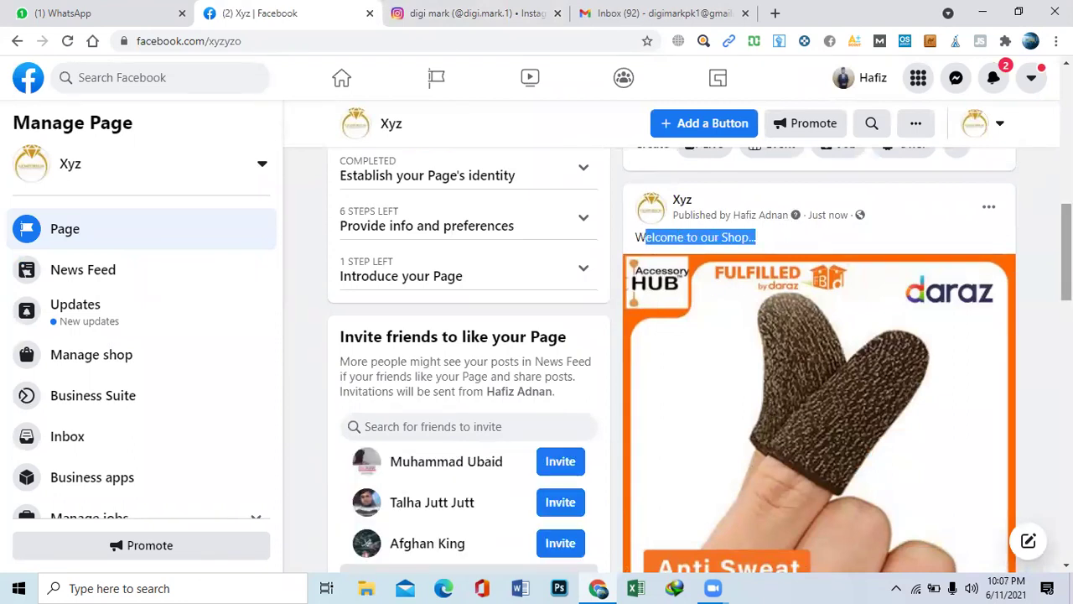
scroll(805, 405, "down", 3)
scroll(700, 359, "up", 1)
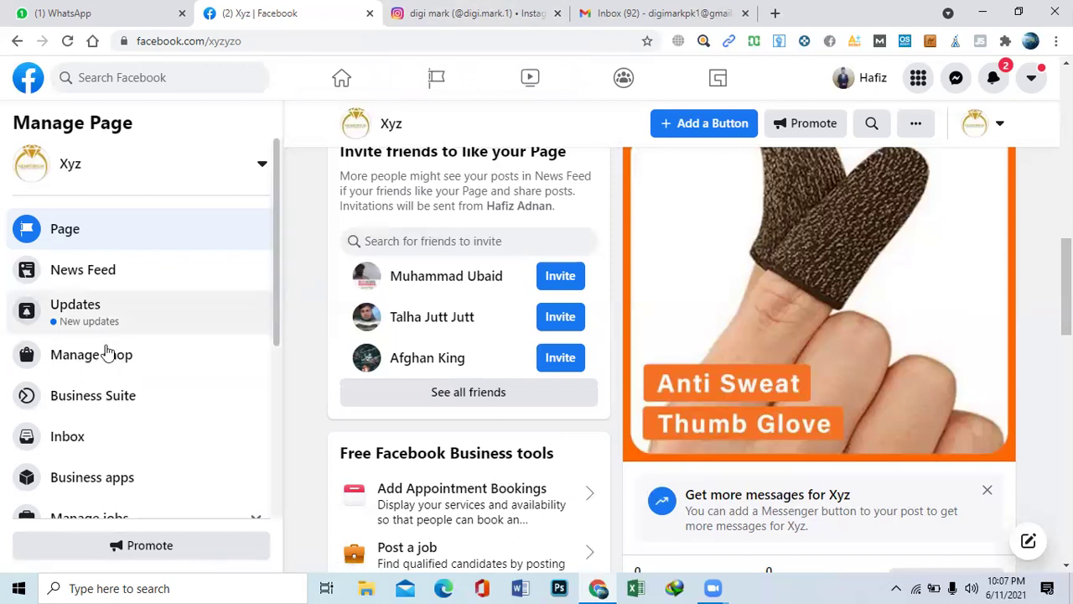
Step: Open Manage shop for Xyz and launch Start Shop Setup
left_click(161, 369)
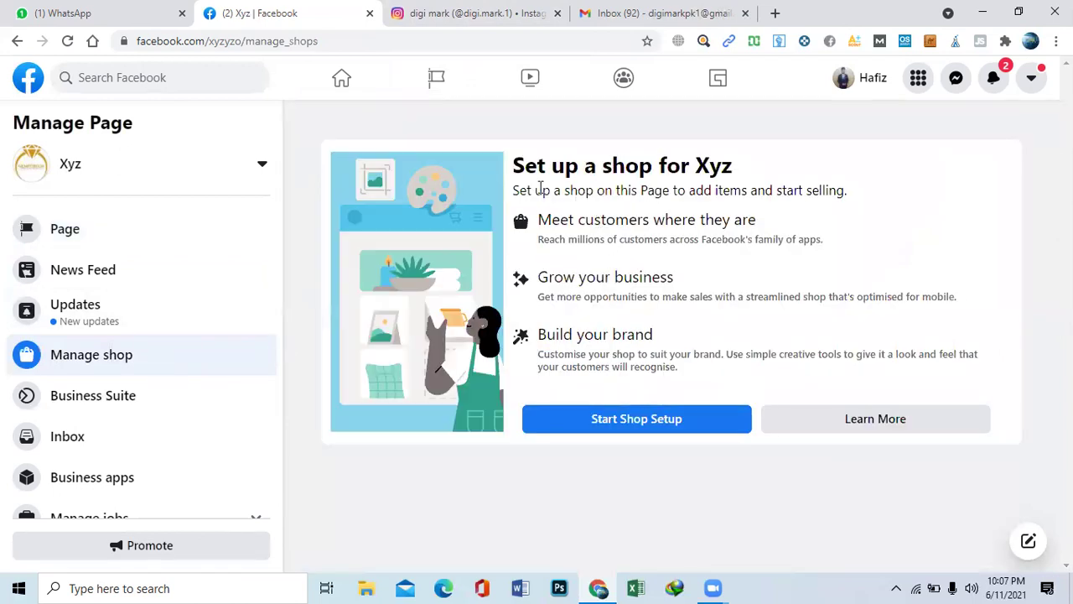
left_click_drag(523, 169, 792, 162)
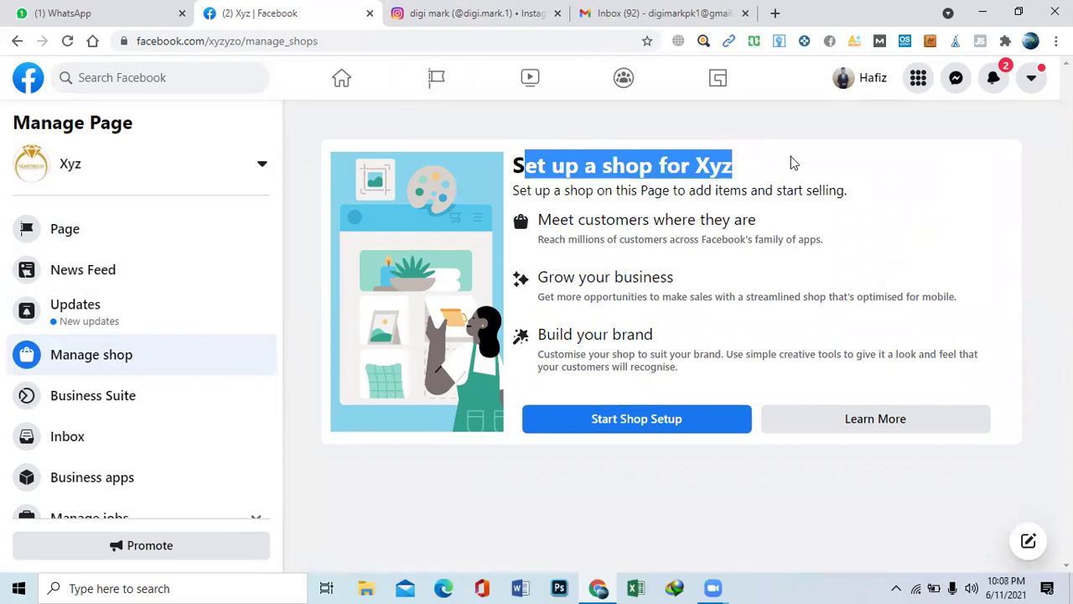
left_click(792, 162)
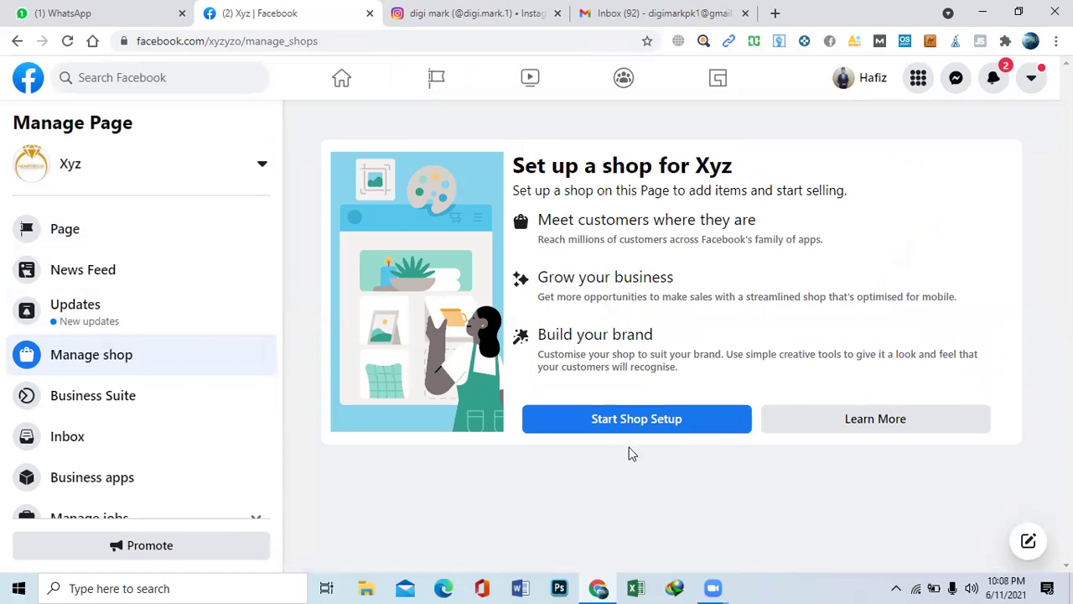
left_click(621, 421)
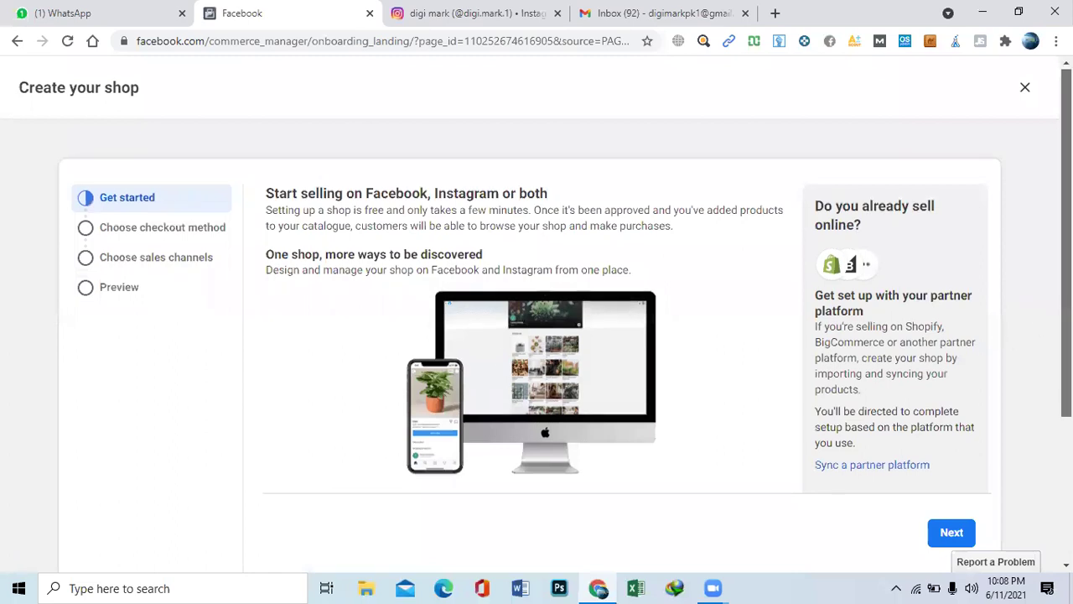
Step: Pass the shop introduction and choose 'Checkout with Facebook or Instagram' as the checkout method
scroll(565, 281, "down", 1)
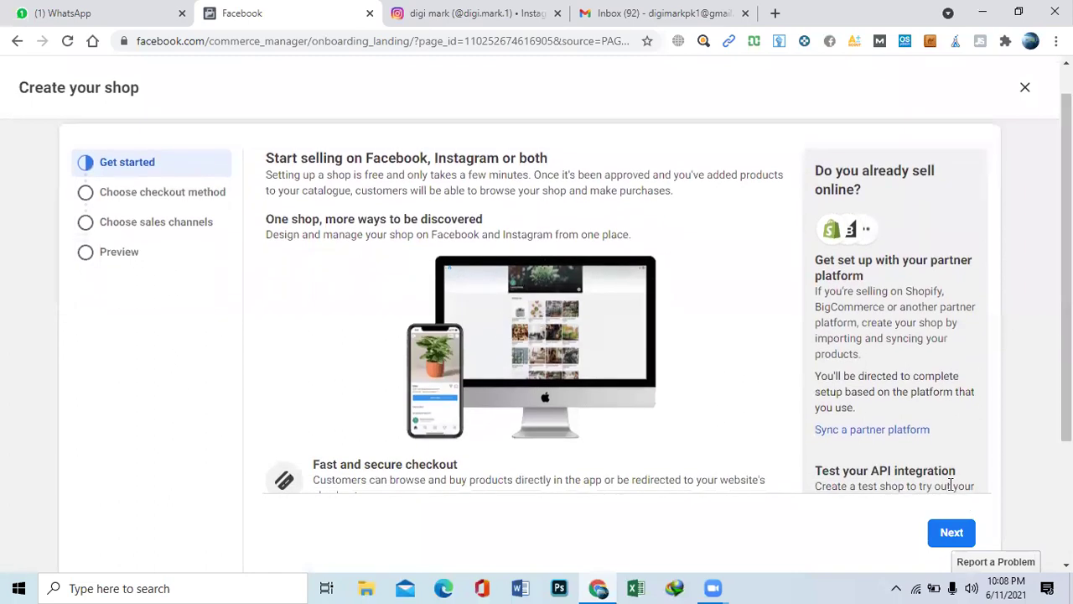
left_click(943, 541)
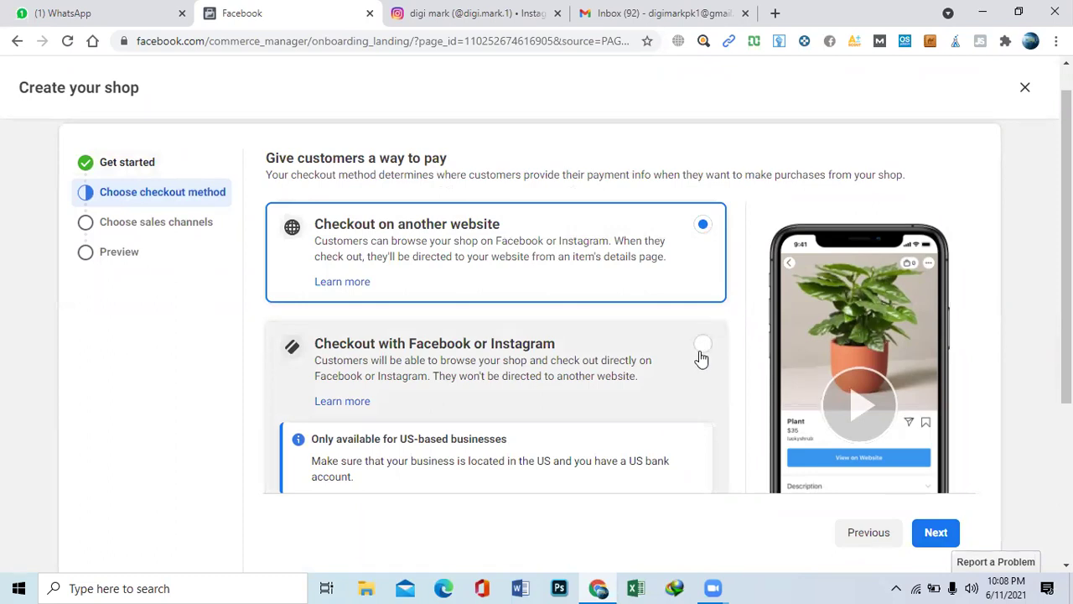
left_click(701, 353)
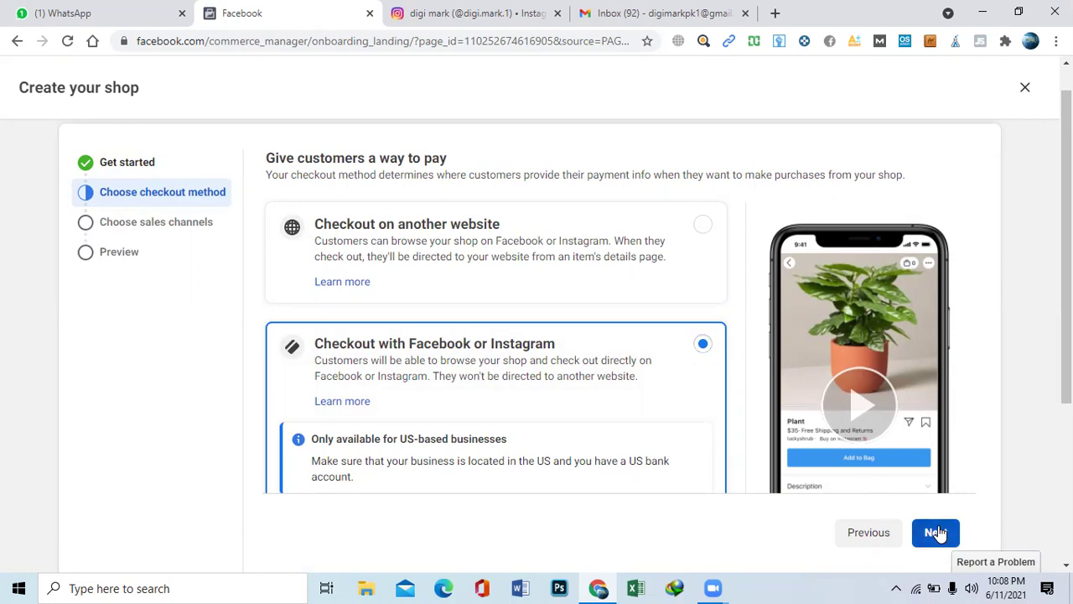
left_click(935, 533)
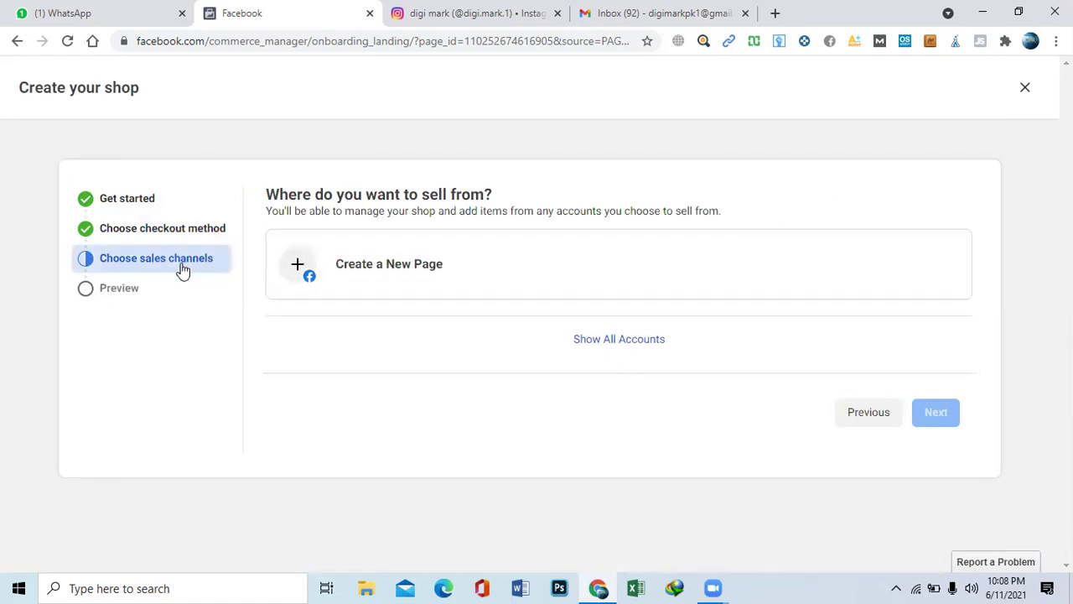
Step: Show all sales accounts and check why every business account is greyed out and unselectable
left_click(584, 340)
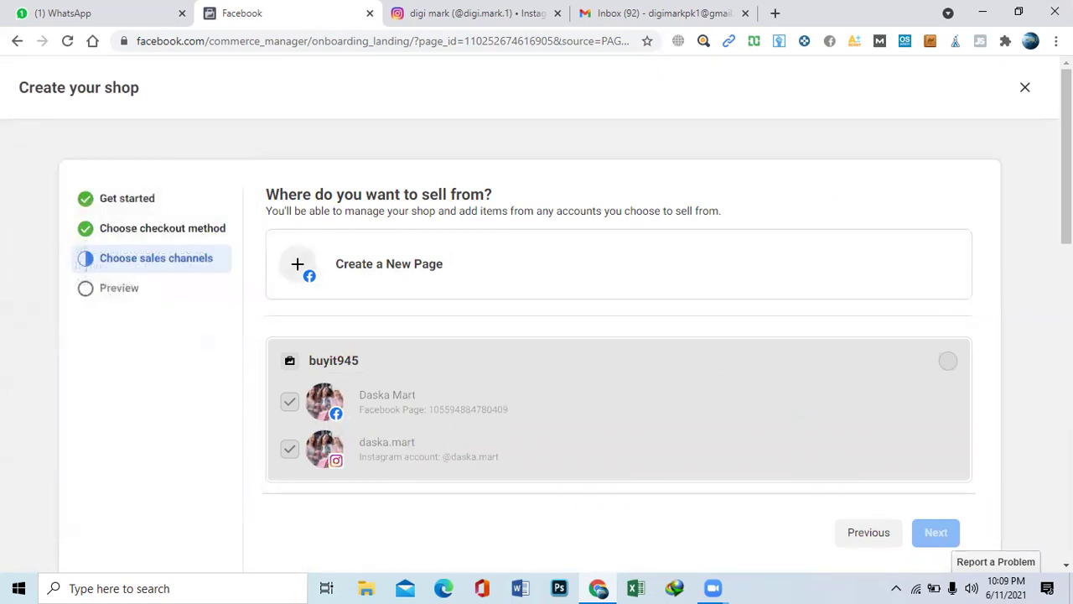
scroll(620, 340, "down", 2)
scroll(621, 335, "down", 6)
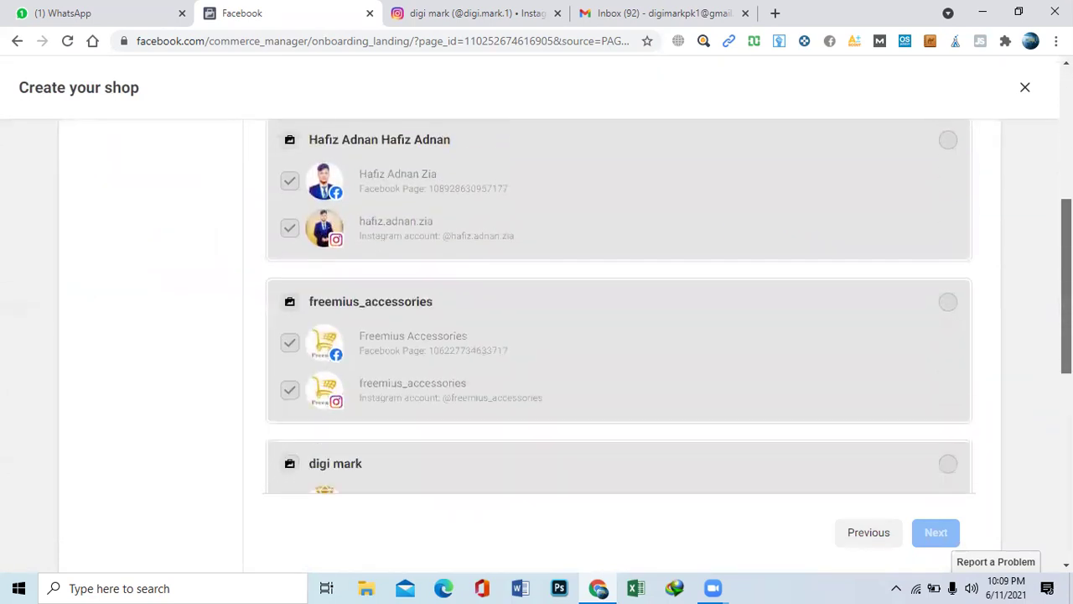
scroll(963, 394, "up", 2)
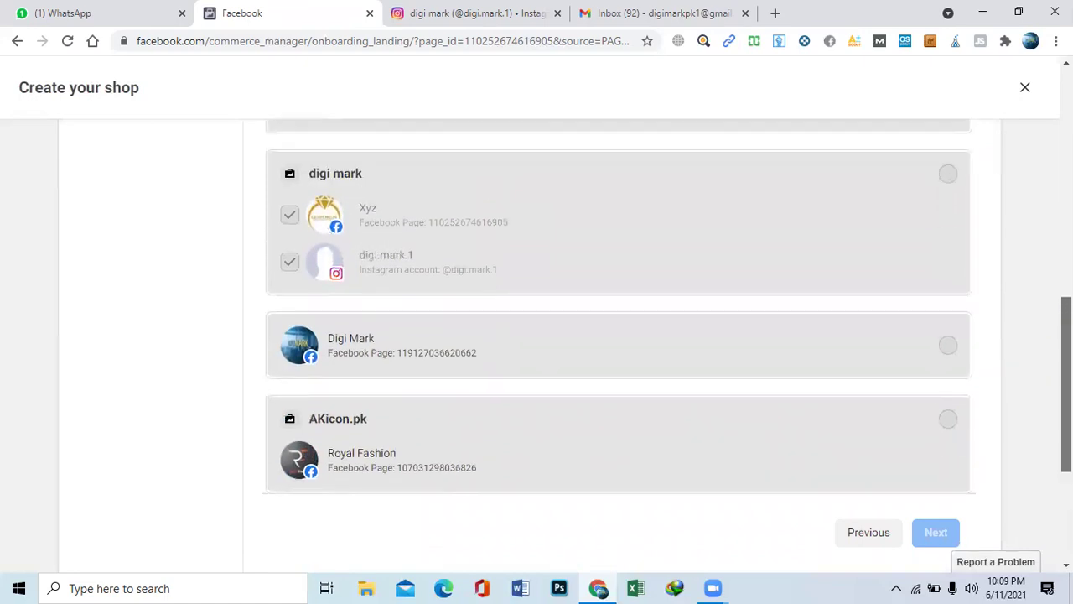
mouse_move(951, 251)
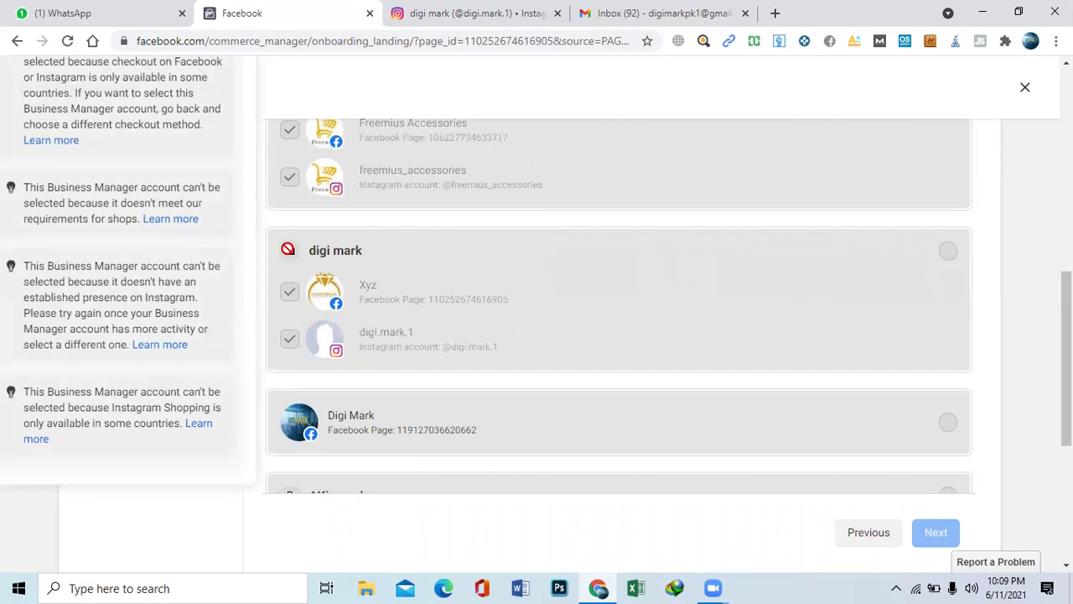
left_click_drag(1066, 359, 1067, 170)
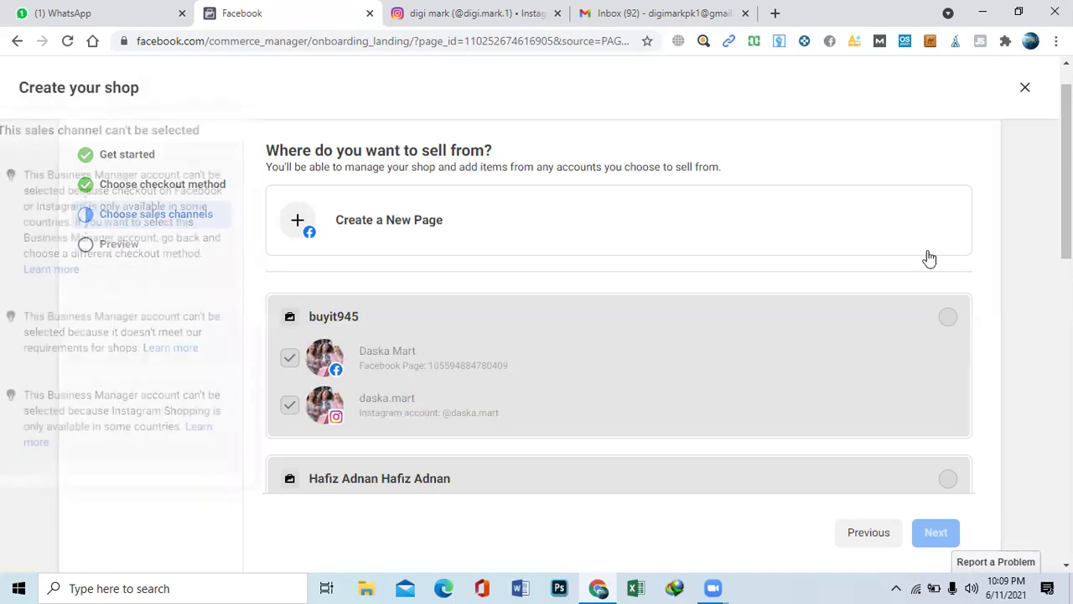
scroll(1067, 210, "down", 1)
left_click_drag(1067, 209, 1066, 494)
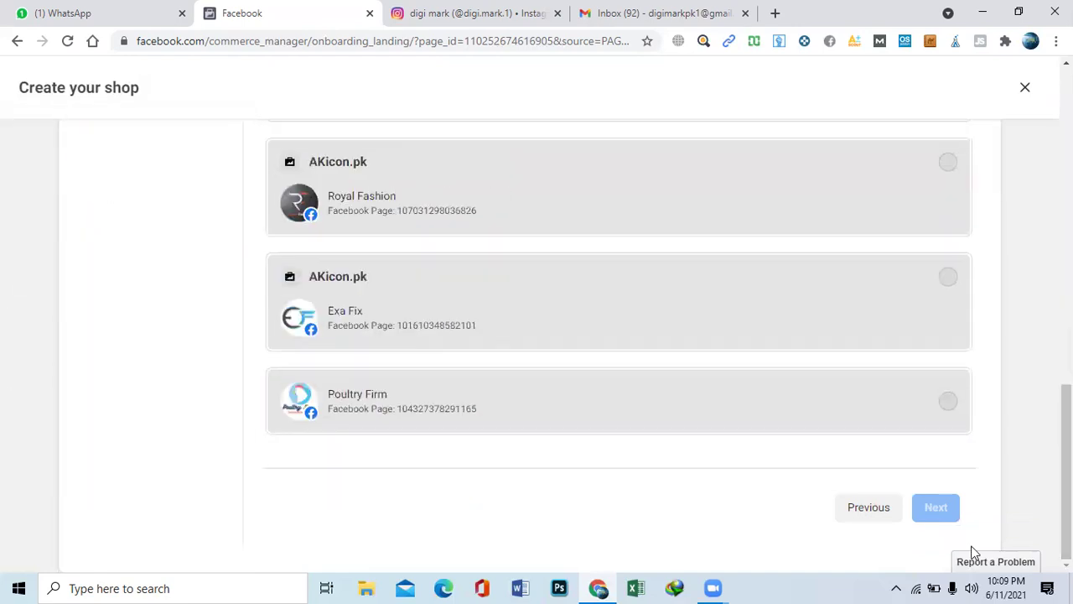
Step: Step back, reselect 'Checkout with Facebook or Instagram', and continue to the sales channels step
left_click(869, 507)
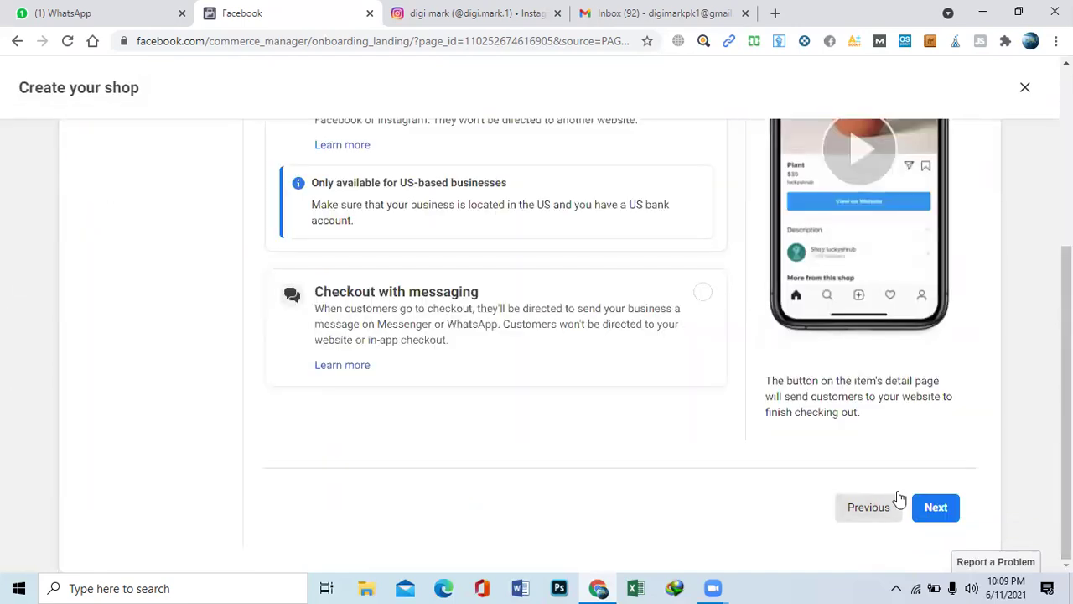
left_click_drag(1067, 402, 1067, 340)
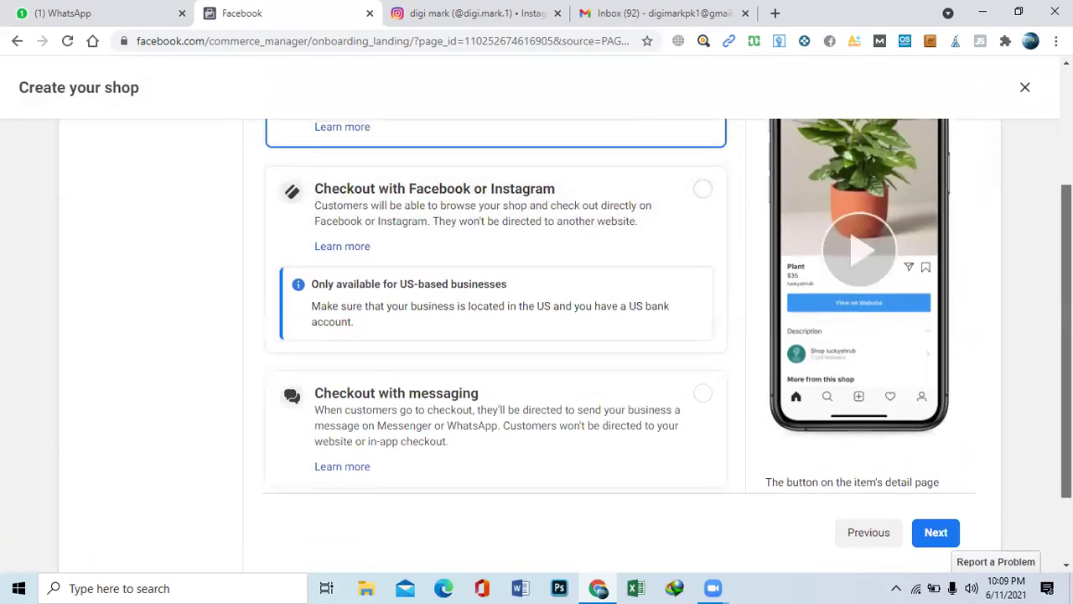
scroll(670, 124, "up", 2)
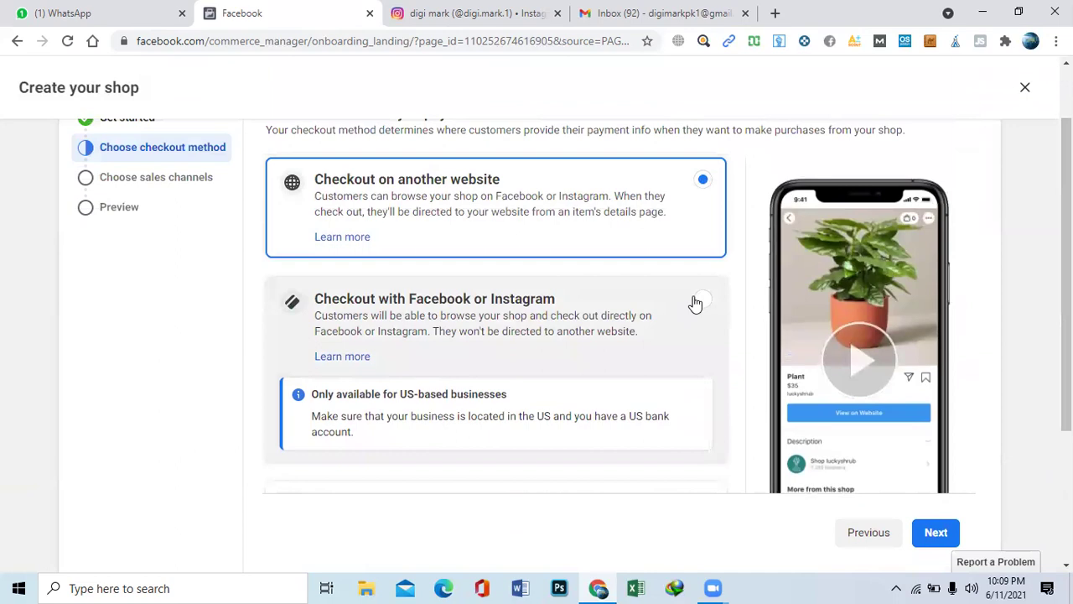
left_click(698, 301)
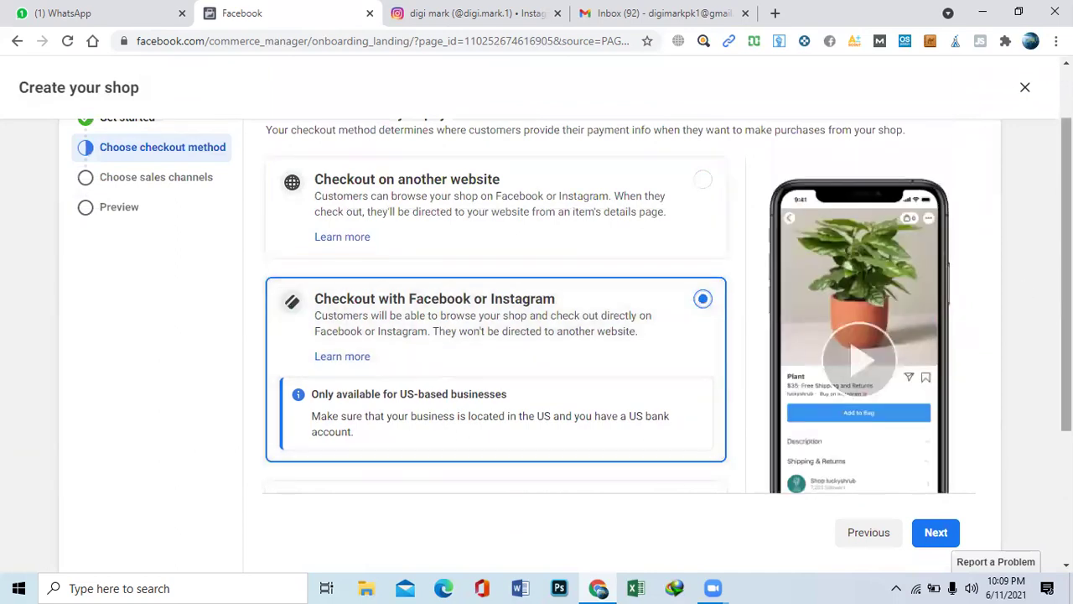
scroll(1020, 409, "down", 2)
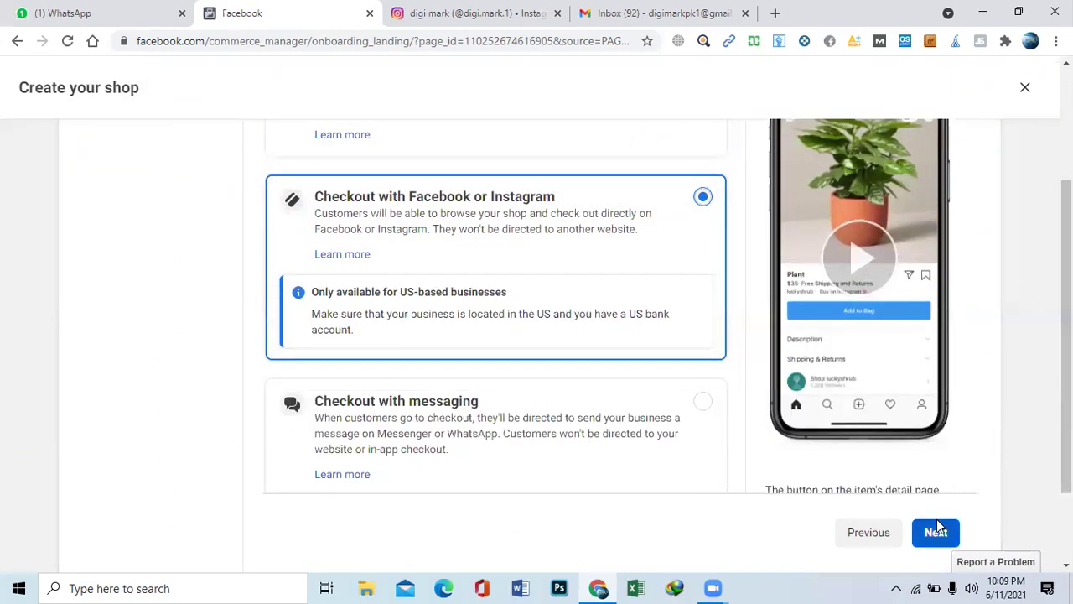
left_click(936, 532)
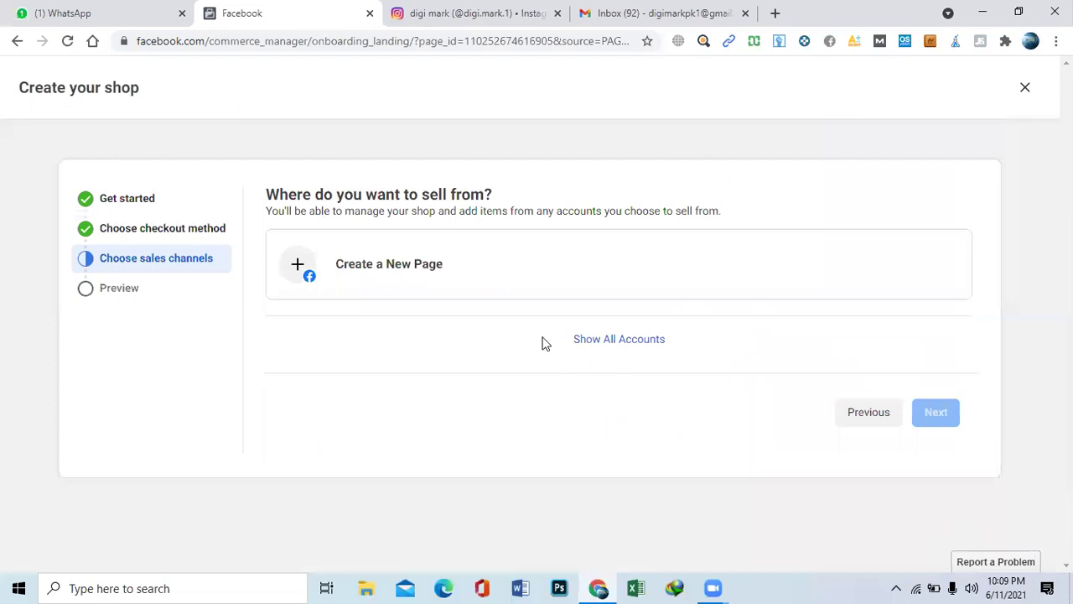
Step: Show all accounts, then rerun setup keeping 'Checkout on another website' to reach sales channels
left_click(584, 339)
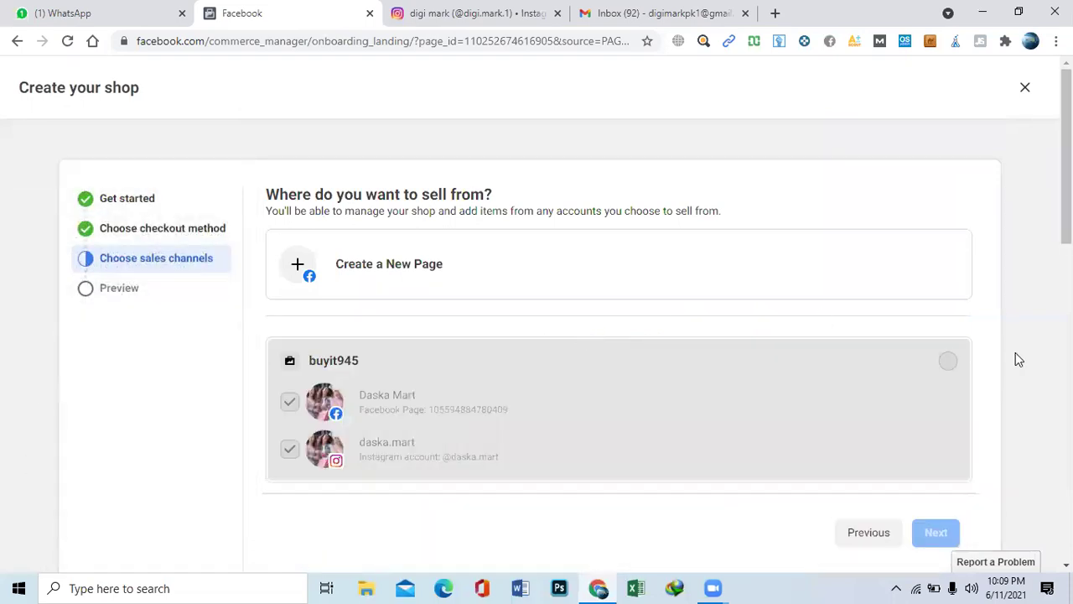
scroll(1016, 352, "down", 5)
scroll(1029, 168, "up", 4)
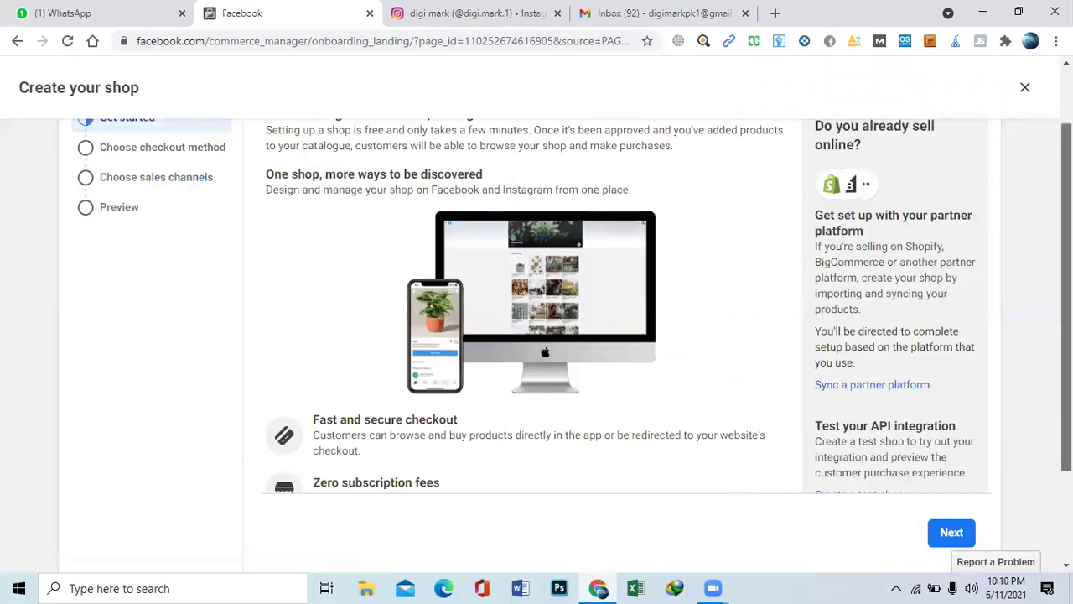
scroll(537, 335, "down", 3)
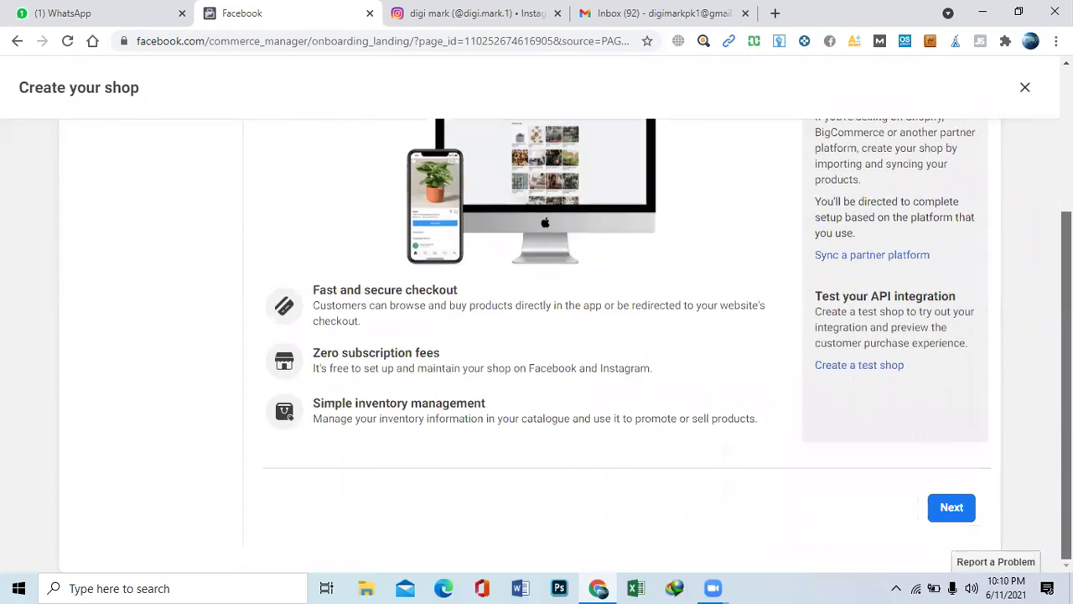
scroll(537, 336, "up", 1)
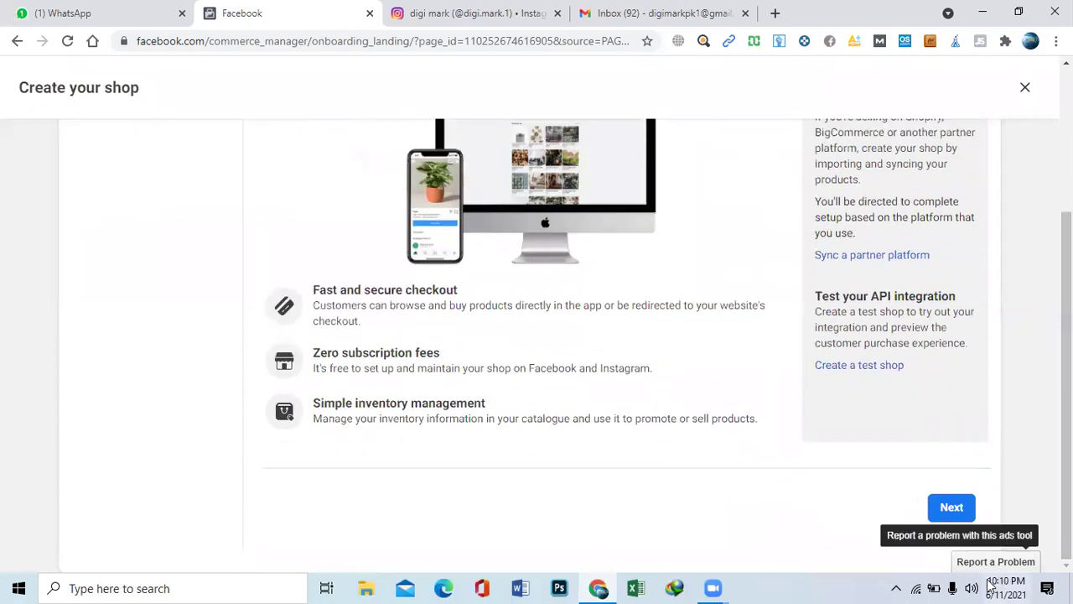
left_click(956, 512)
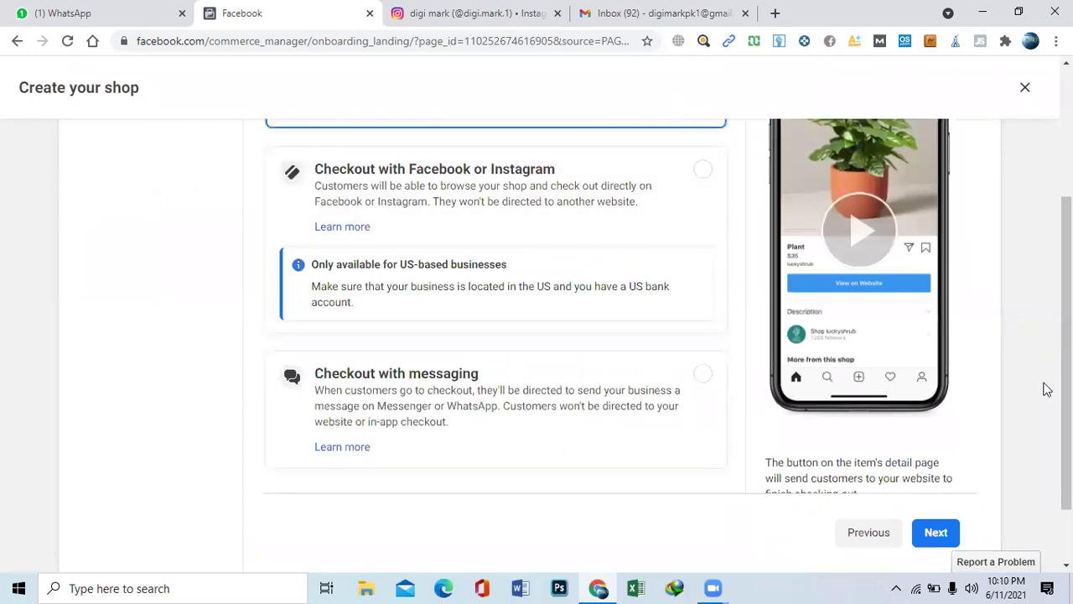
left_click(937, 531)
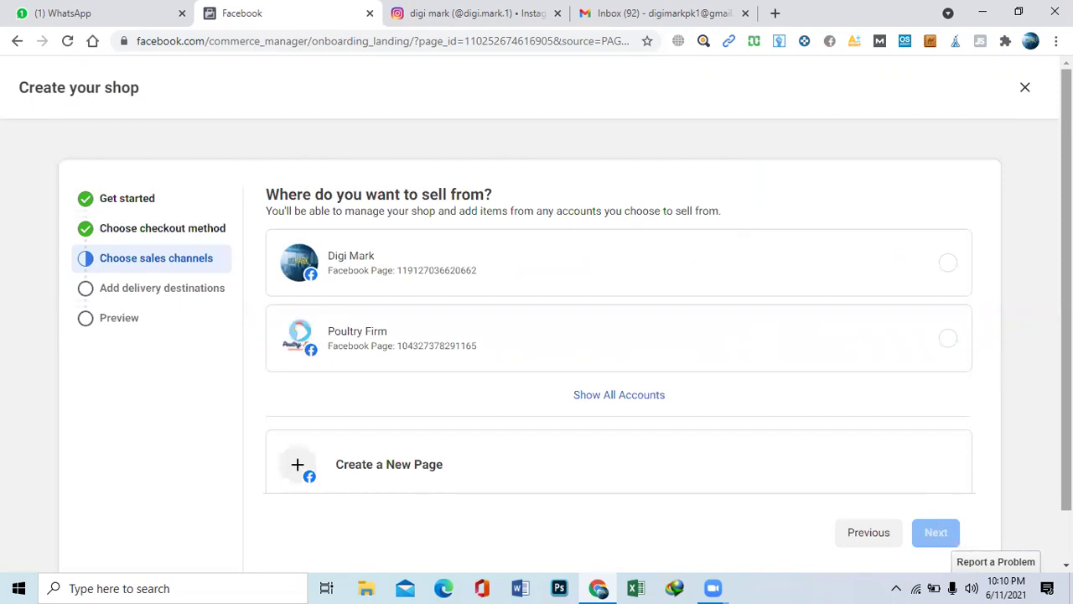
scroll(908, 349, "down", 1)
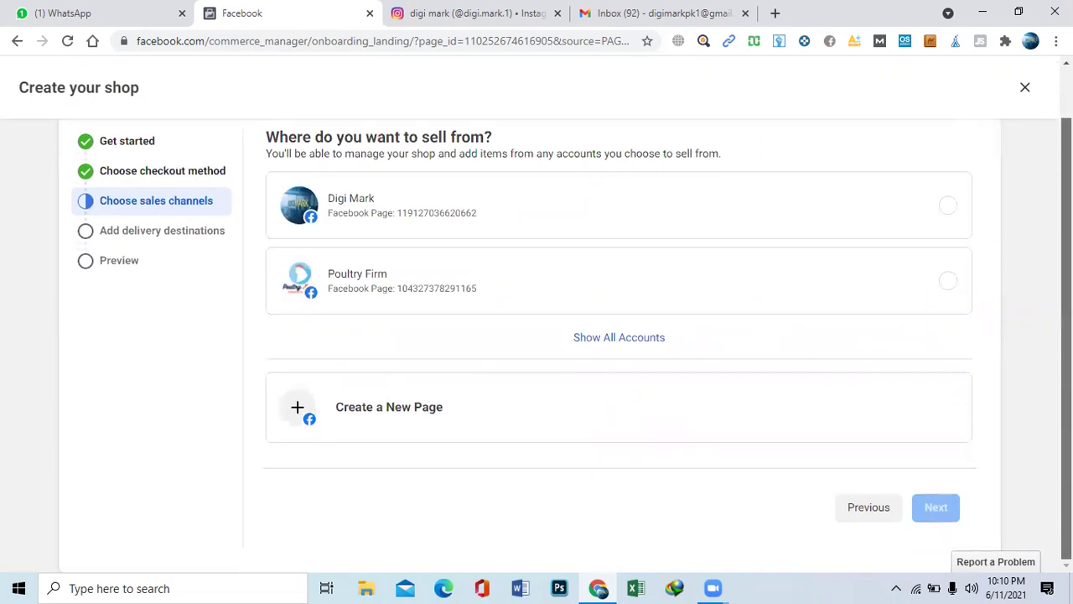
left_click(628, 337)
left_click_drag(1066, 226, 1066, 417)
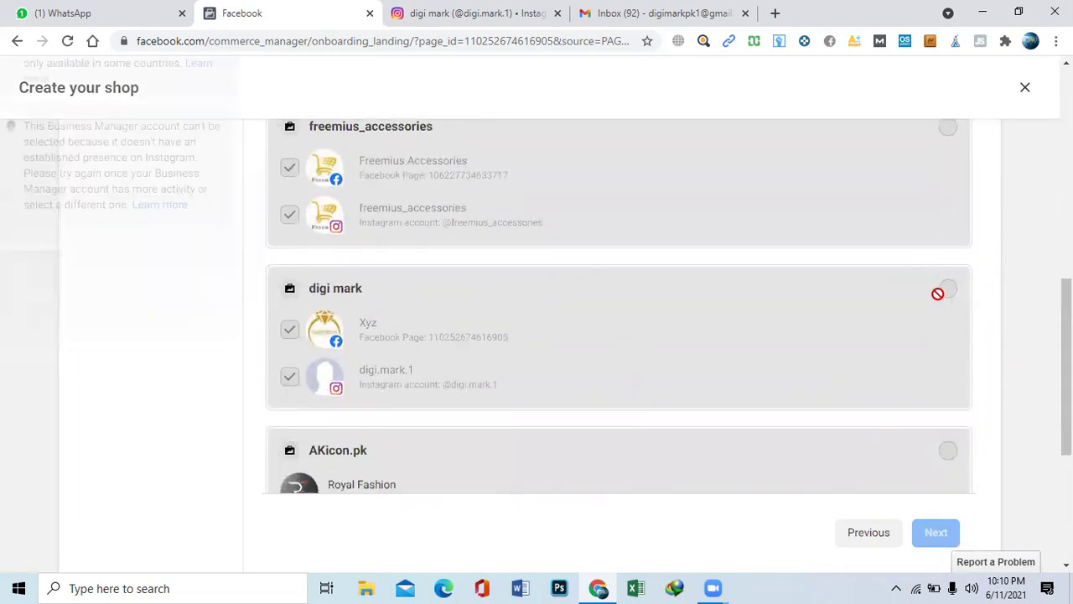
scroll(618, 304, "up", 10)
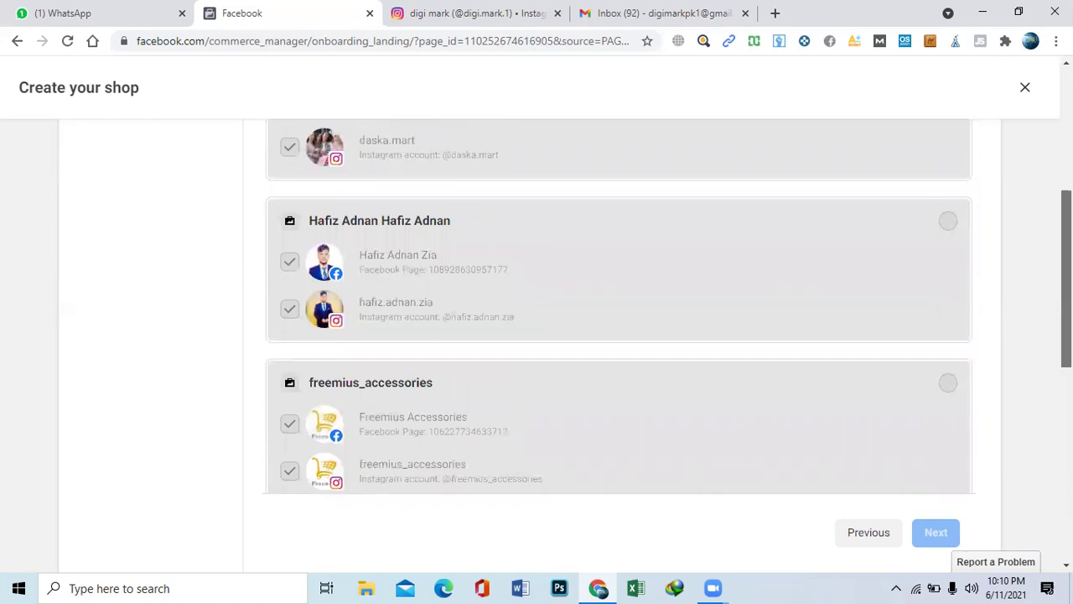
scroll(618, 304, "up", 1)
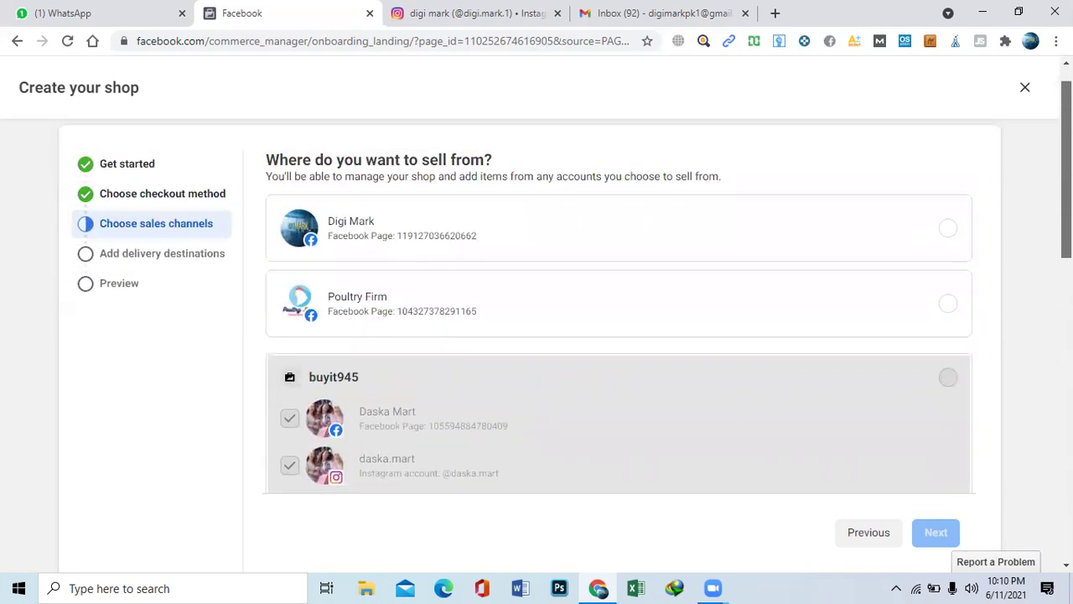
scroll(618, 304, "down", 1)
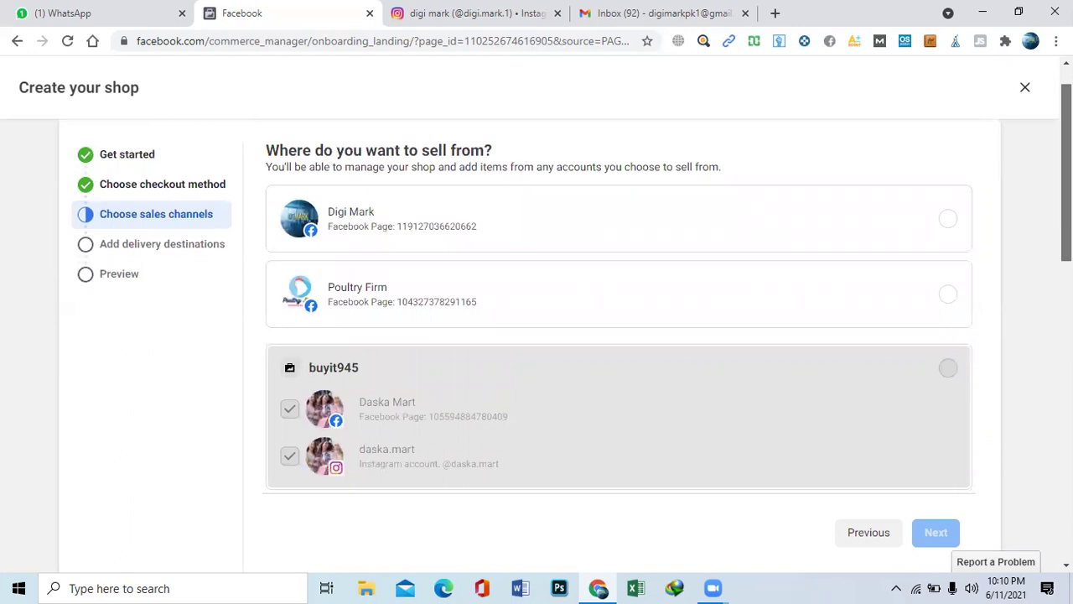
scroll(618, 305, "down", 8)
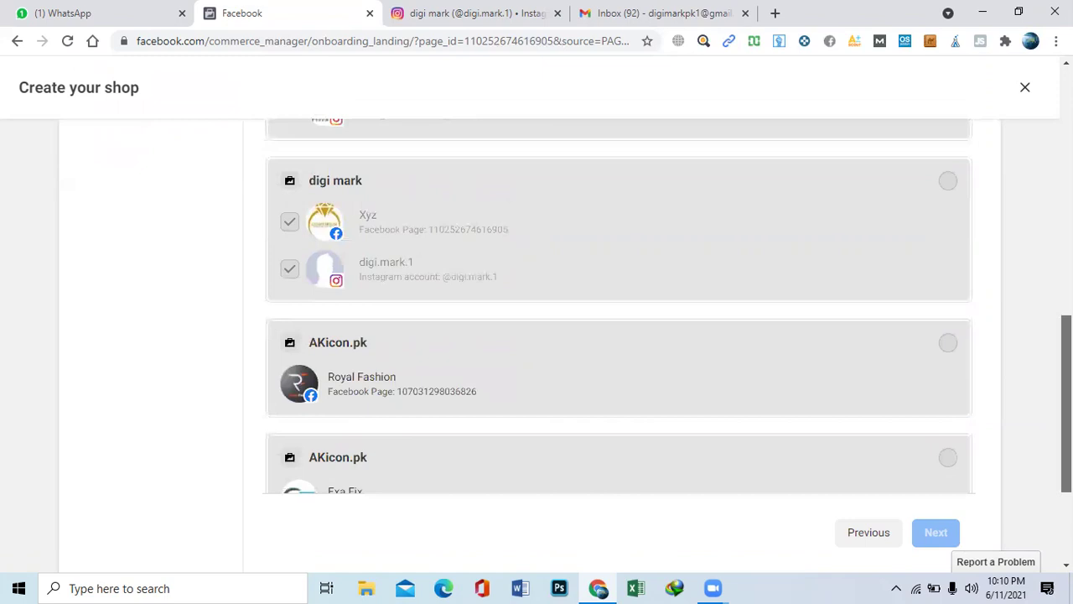
scroll(618, 304, "down", 3)
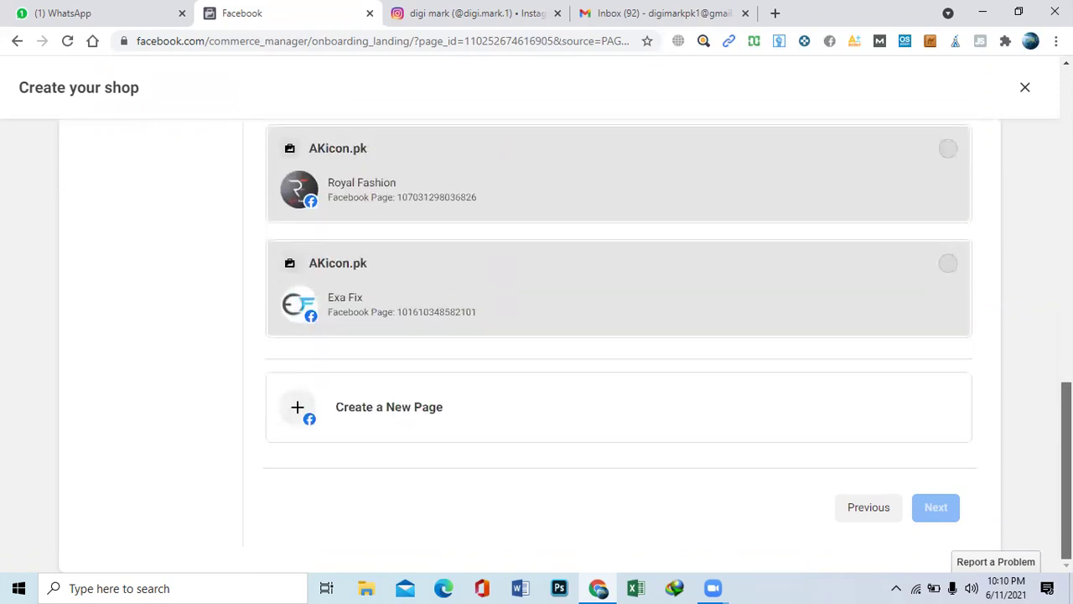
scroll(618, 304, "up", 10)
scroll(618, 304, "up", 3)
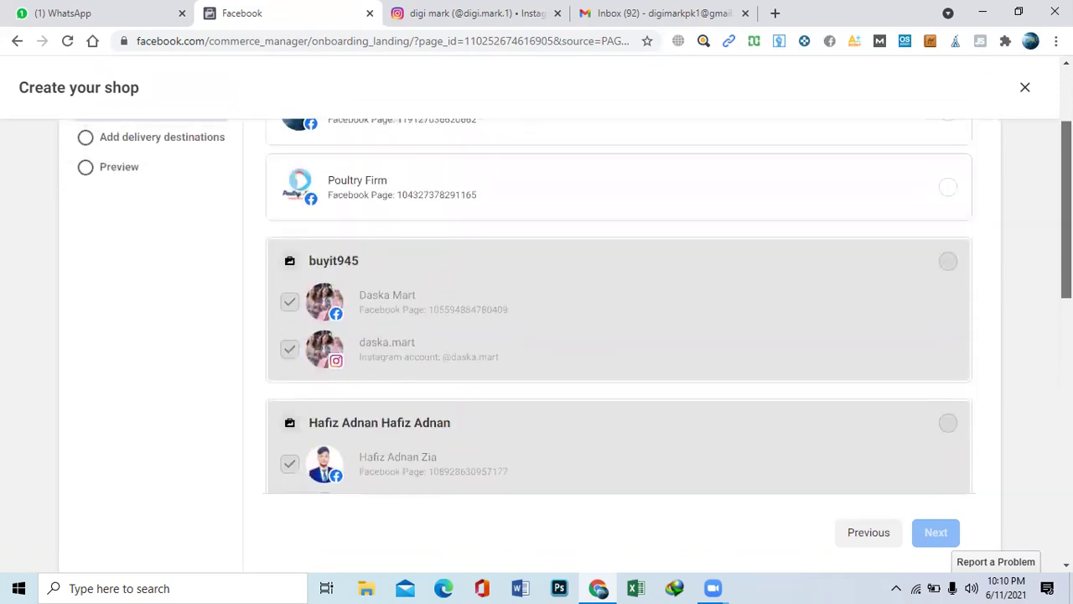
Step: Leave shop setup for the Xyz Page and open the Daraz post's options menu
left_click(17, 44)
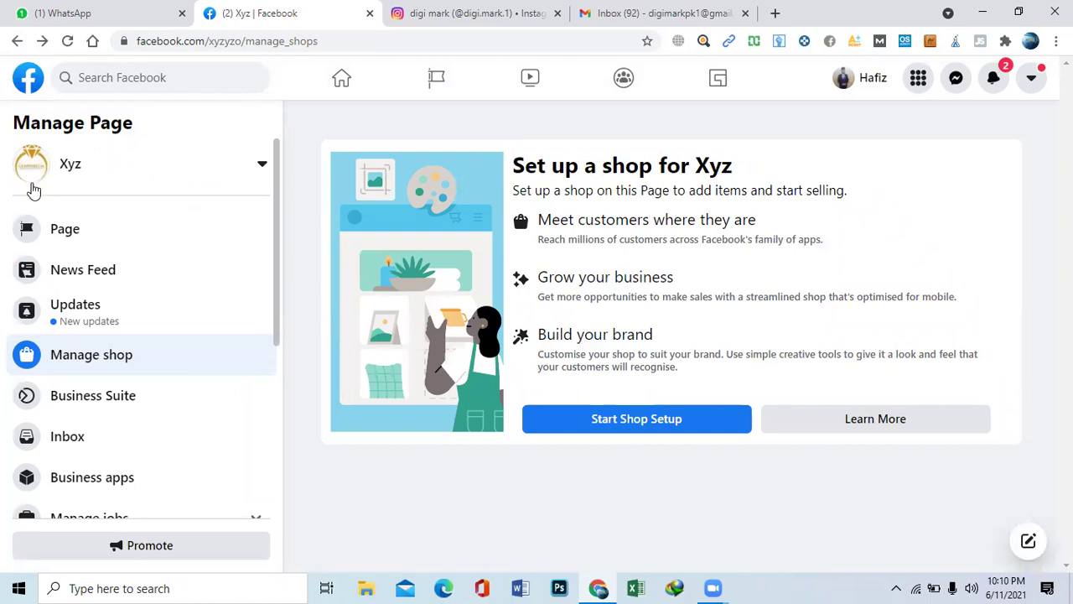
left_click(34, 237)
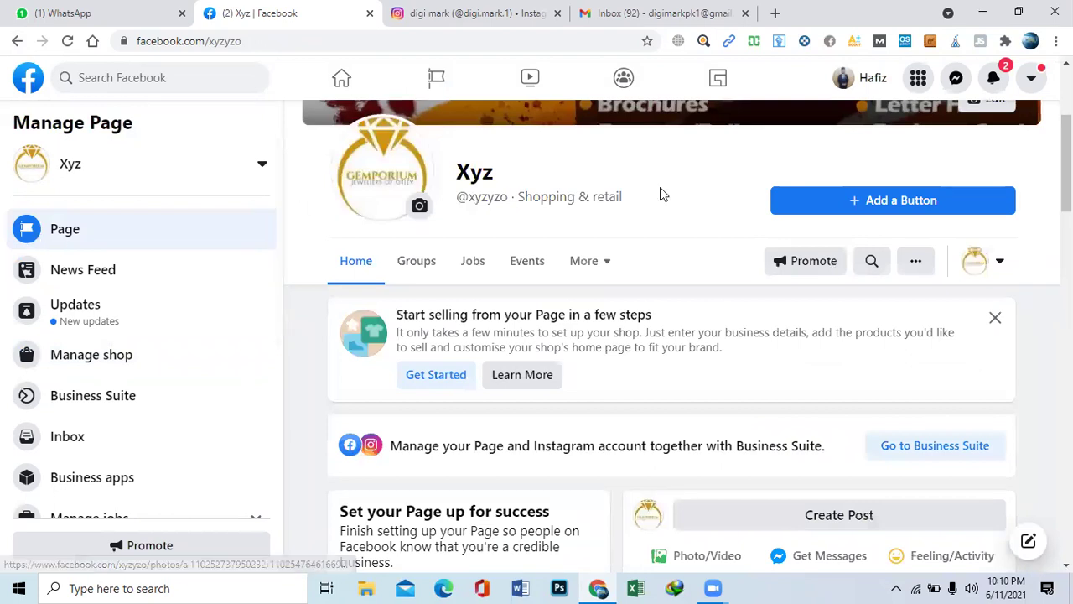
scroll(671, 335, "down", 6)
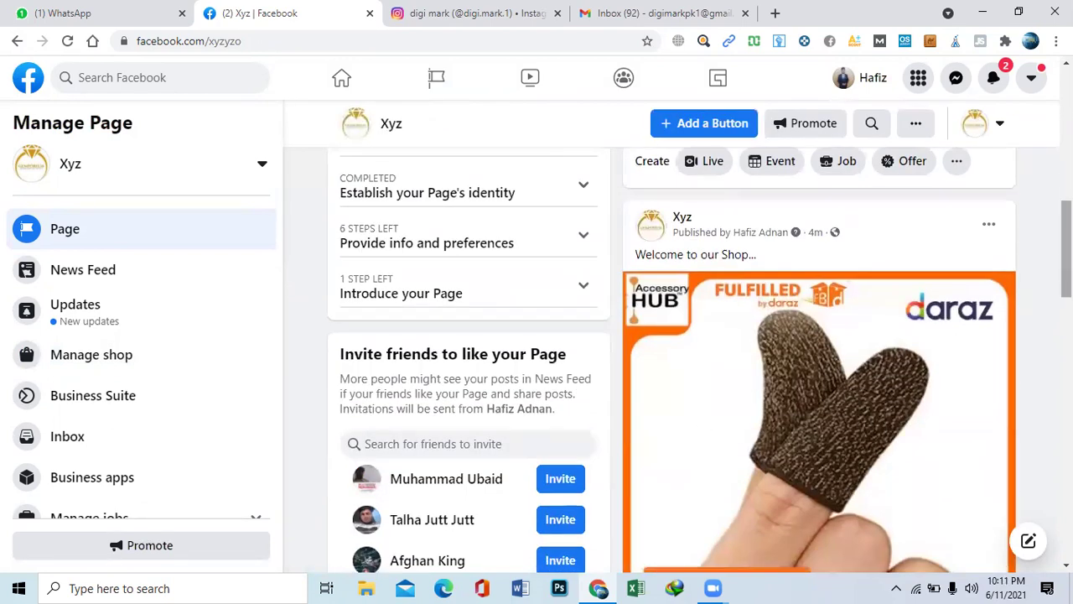
scroll(700, 360, "down", 1)
scroll(1015, 287, "up", 2)
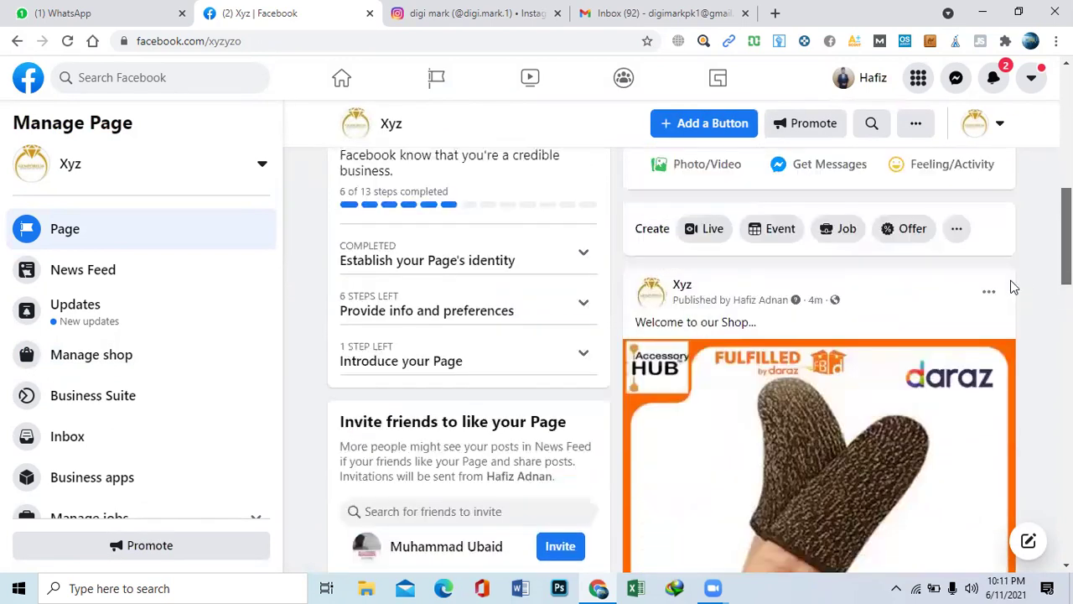
left_click(991, 297)
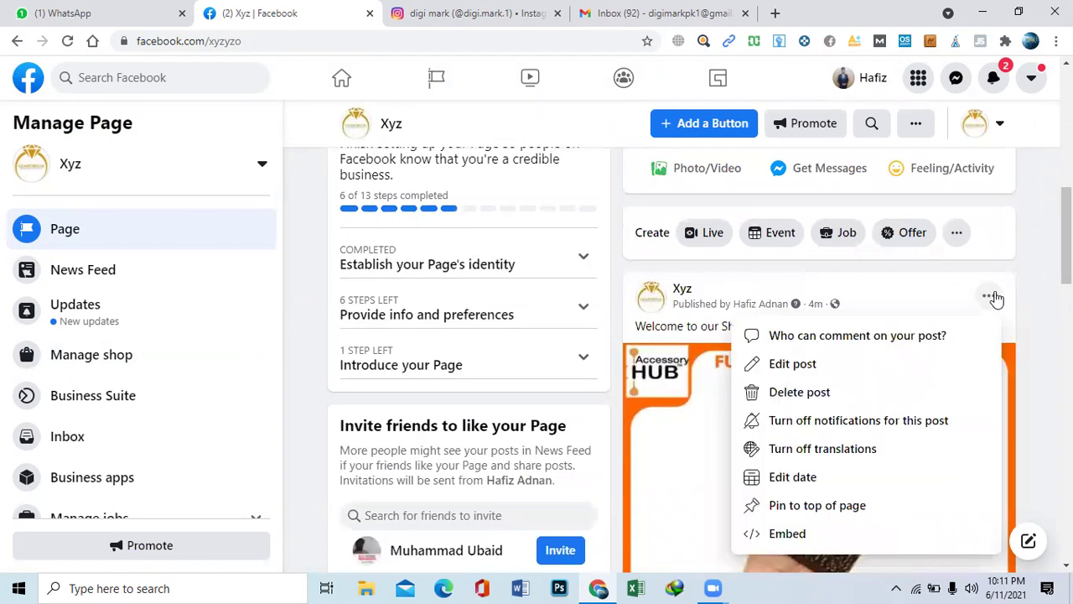
Step: In a new tab, go to daraz.pk and open the Wireless P47 Wireless Headphones product page
left_click(774, 13)
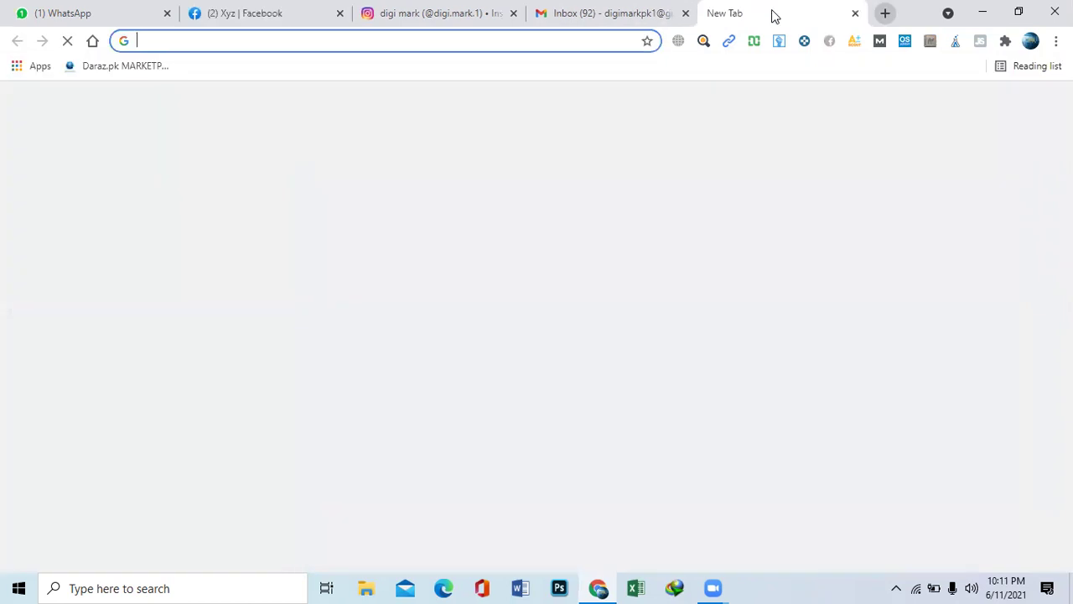
type("daraz")
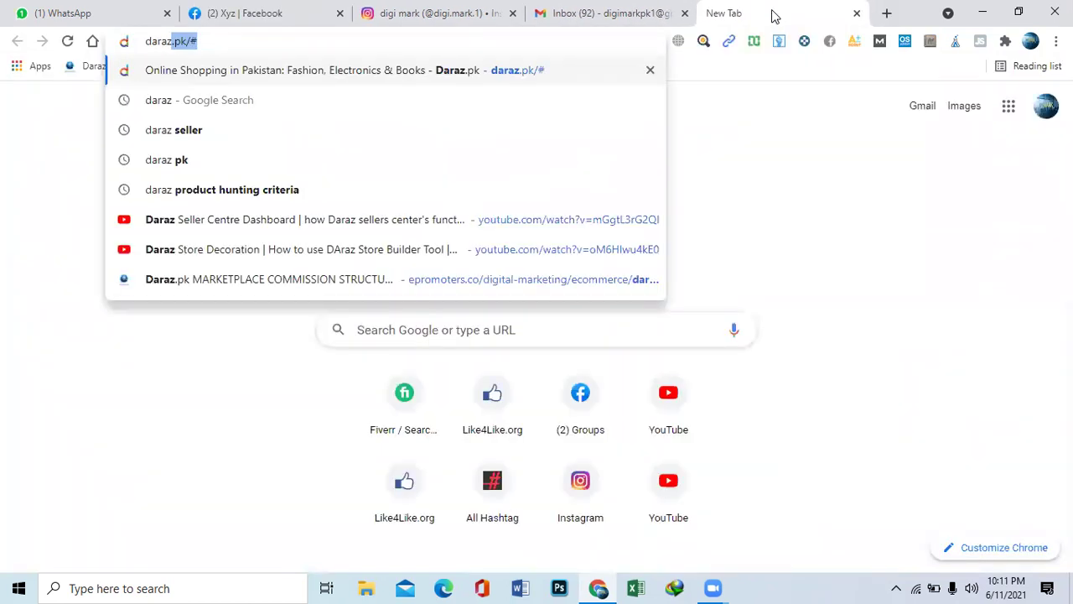
key("Return")
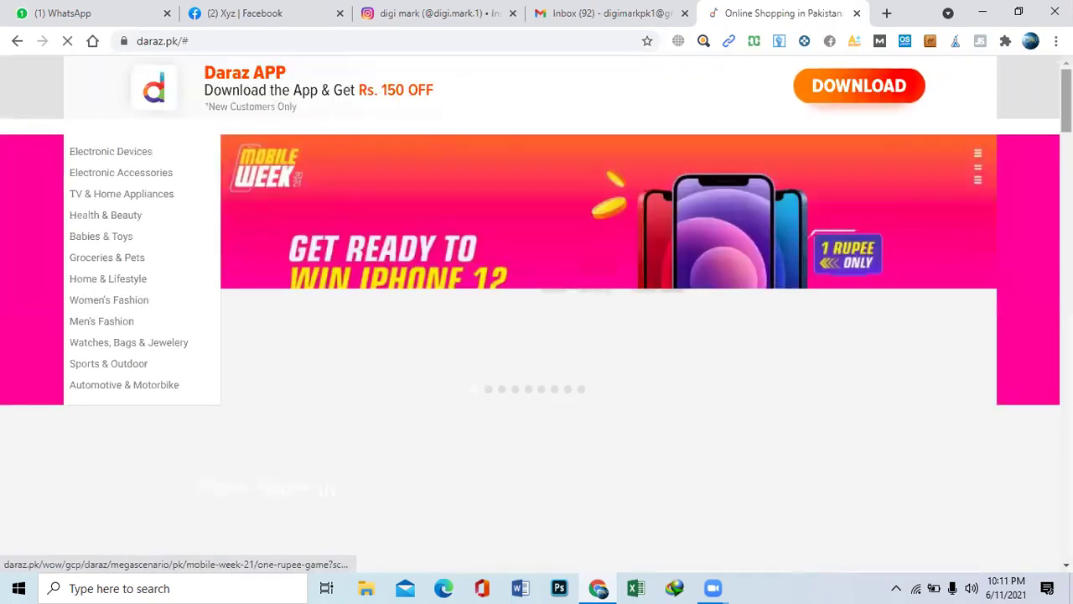
scroll(536, 306, "down", 5)
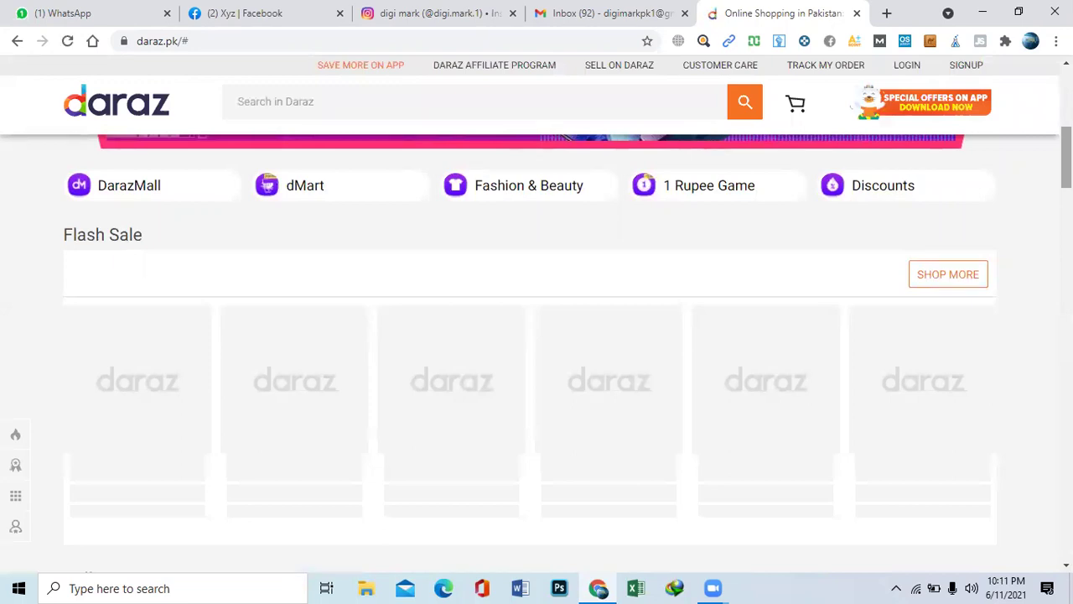
scroll(537, 335, "down", 3)
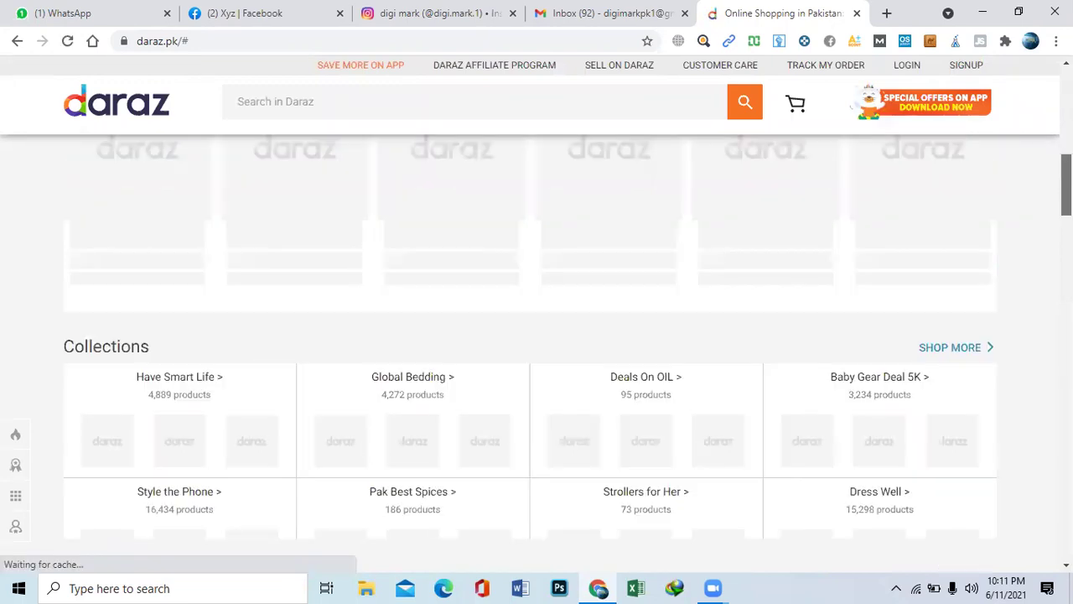
scroll(537, 335, "down", 3)
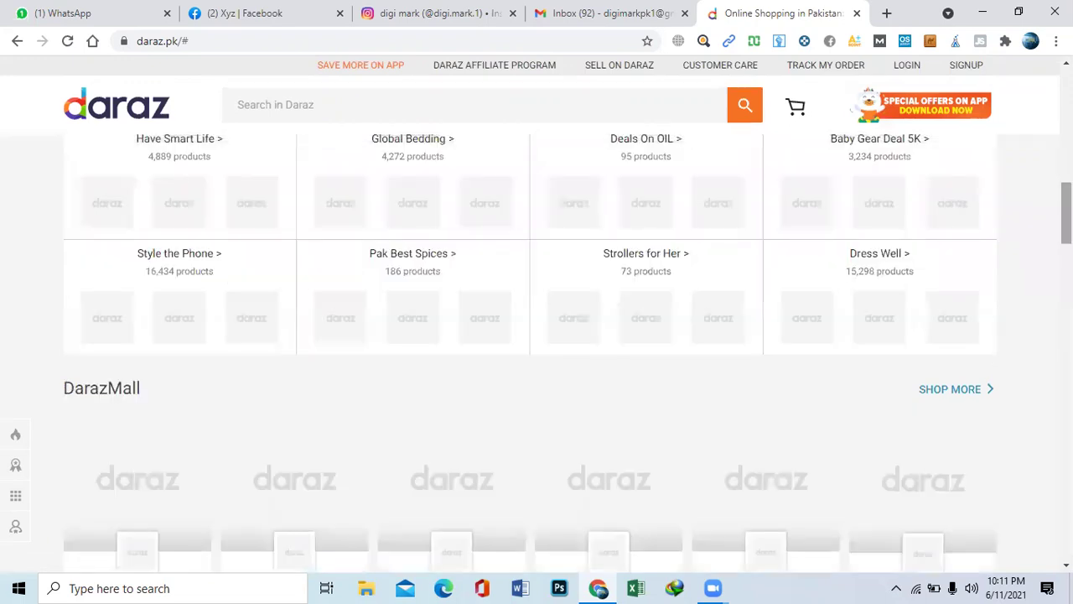
scroll(537, 335, "up", 3)
scroll(536, 361, "up", 5)
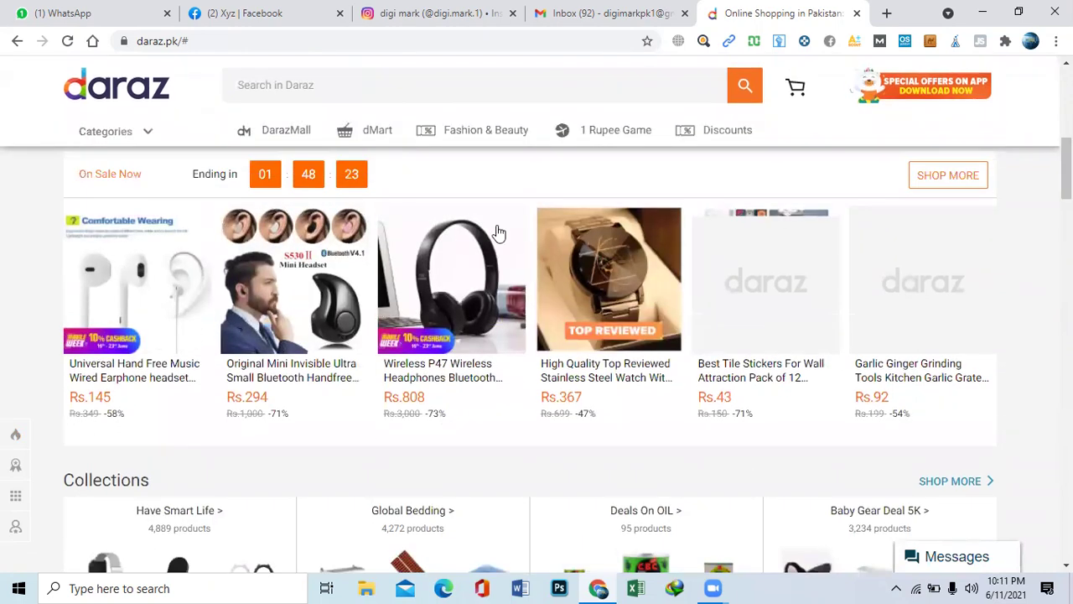
left_click(468, 245)
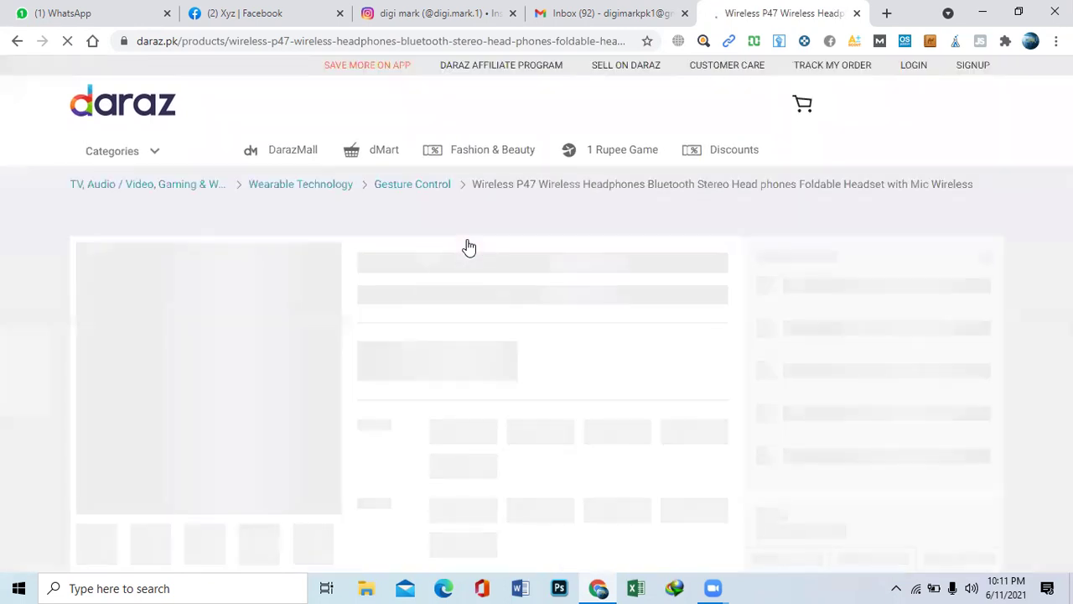
Step: Shorten the product URL with T.LY, copy the t.ly/ewkA link, and return to Facebook
left_click(362, 34)
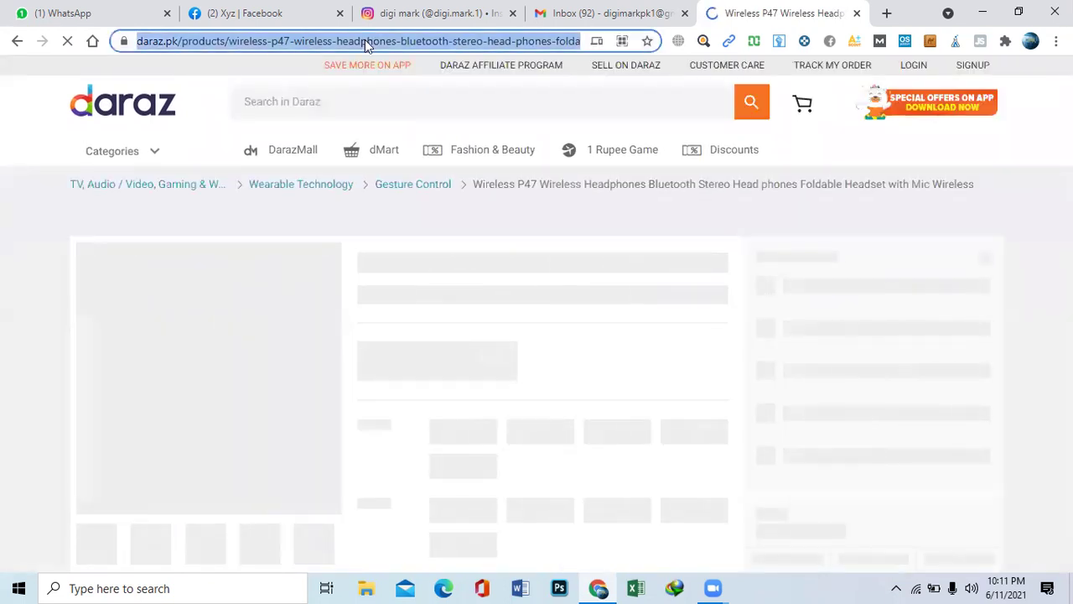
left_click(728, 44)
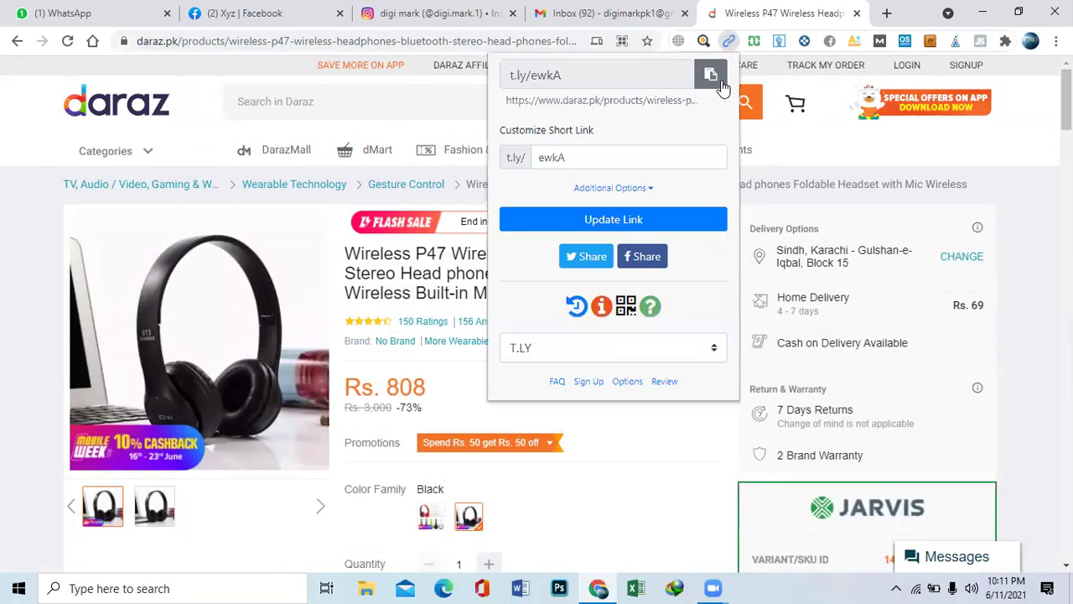
left_click(711, 75)
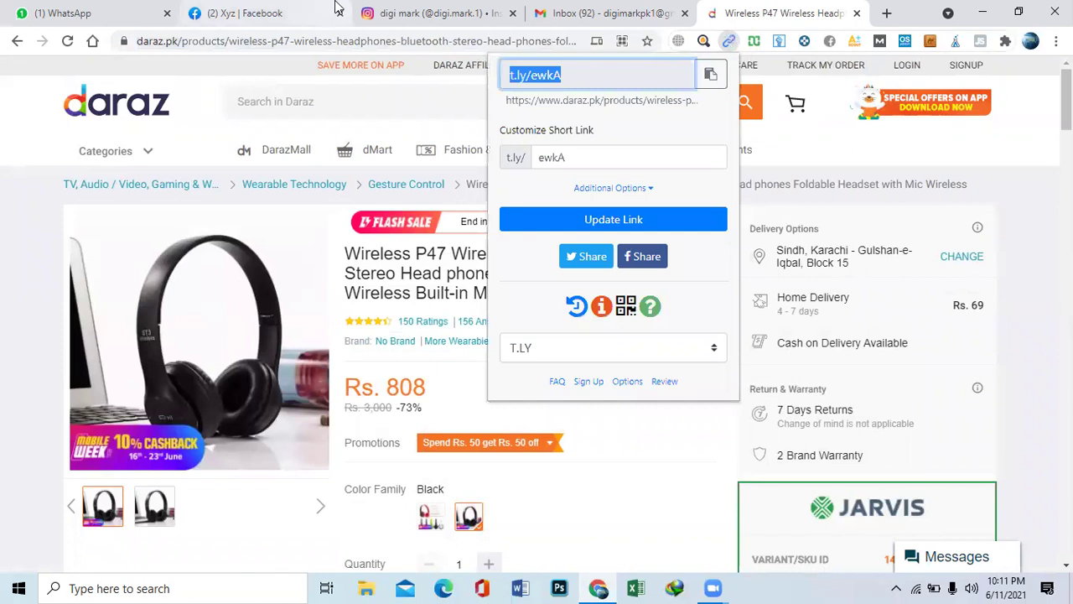
left_click(306, 11)
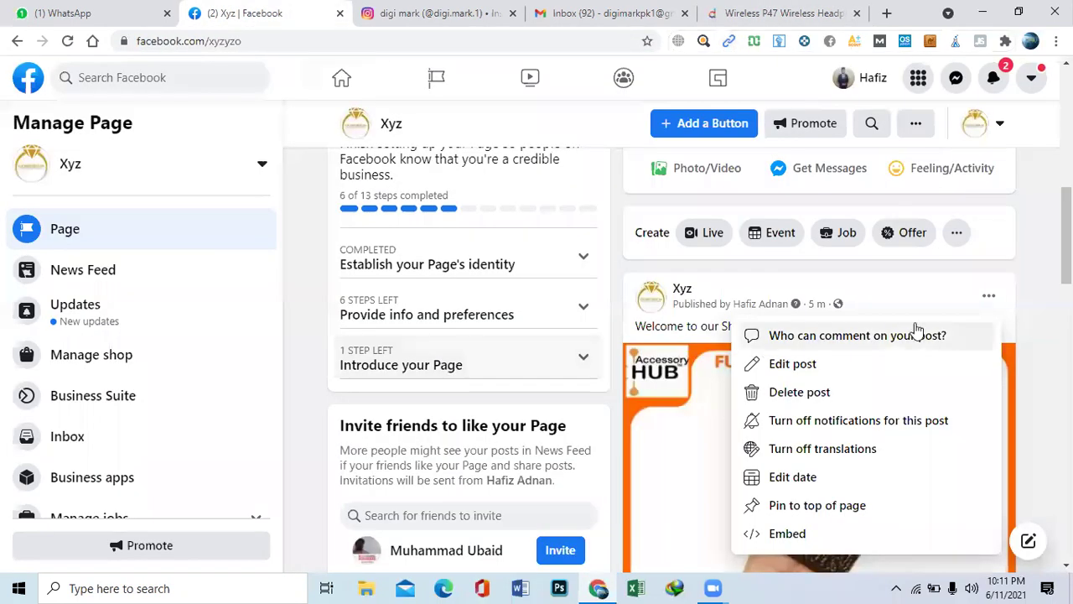
Step: Edit the Daraz post, replacing the 'Welcome to our Shop' caption with 'XYZ', and save
left_click(839, 369)
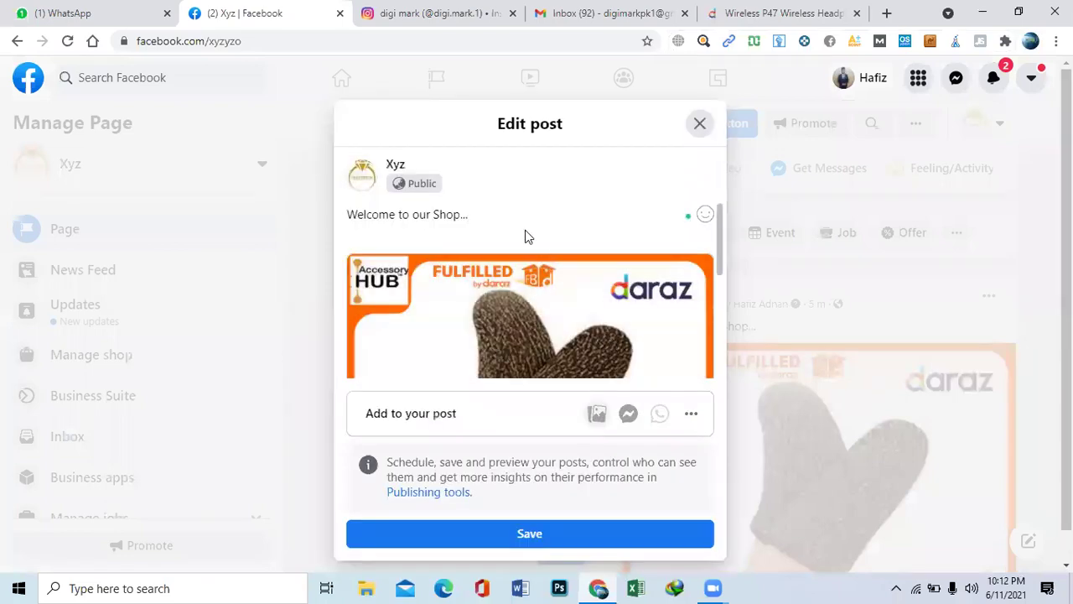
key("BackSpace")
key("BackSpace")
key("BackSpace")
key("BackSpace")
key("BackSpace")
key("BackSpace")
key("BackSpace")
key("BackSpace")
key("BackSpace")
key("BackSpace")
key("BackSpace")
key("BackSpace")
key("BackSpace")
key("BackSpace")
key("BackSpace")
key("BackSpace")
key("BackSpace")
key("BackSpace")
key("BackSpace")
key("BackSpace")
type("Grab a")
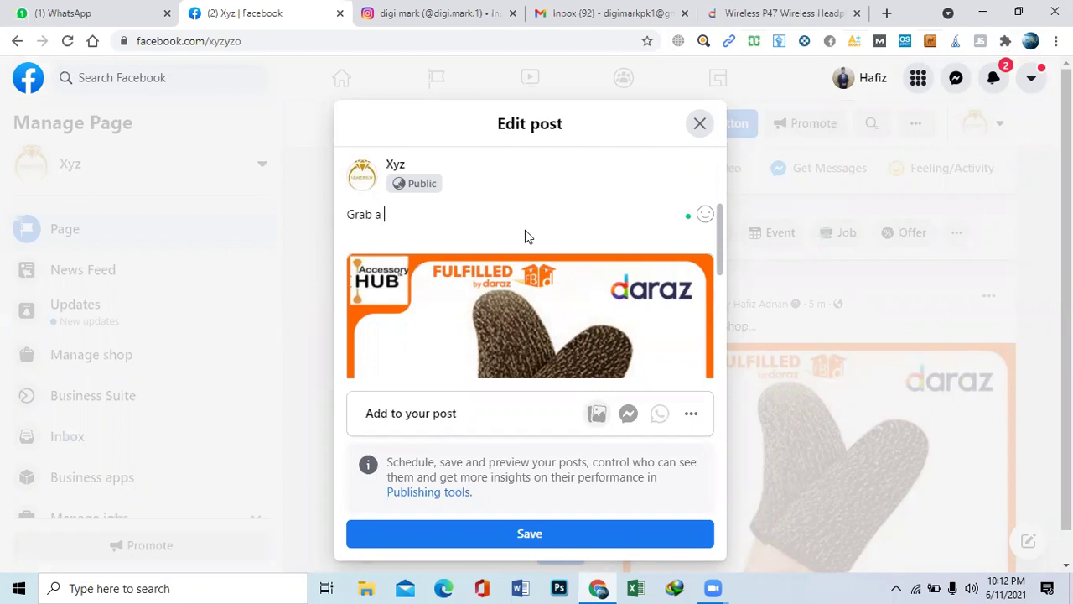
key("BackSpace")
key("BackSpace")
key("BackSpace")
key("BackSpace")
key("BackSpace")
key("BackSpace")
key("BackSpace")
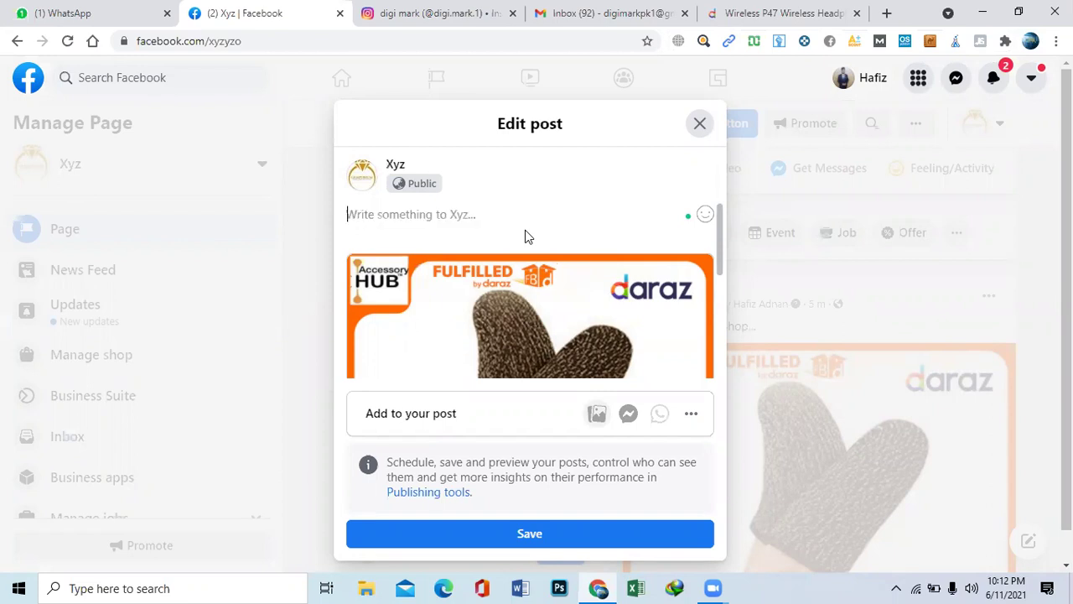
type("X")
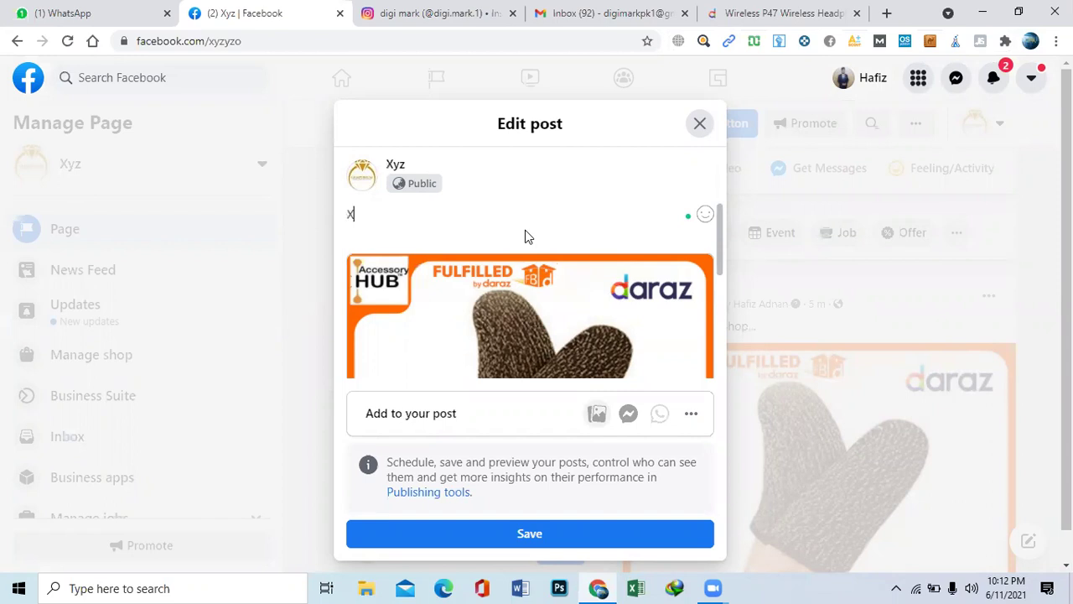
type("YZ is")
key("BackSpace")
key("BackSpace")
key("BackSpace")
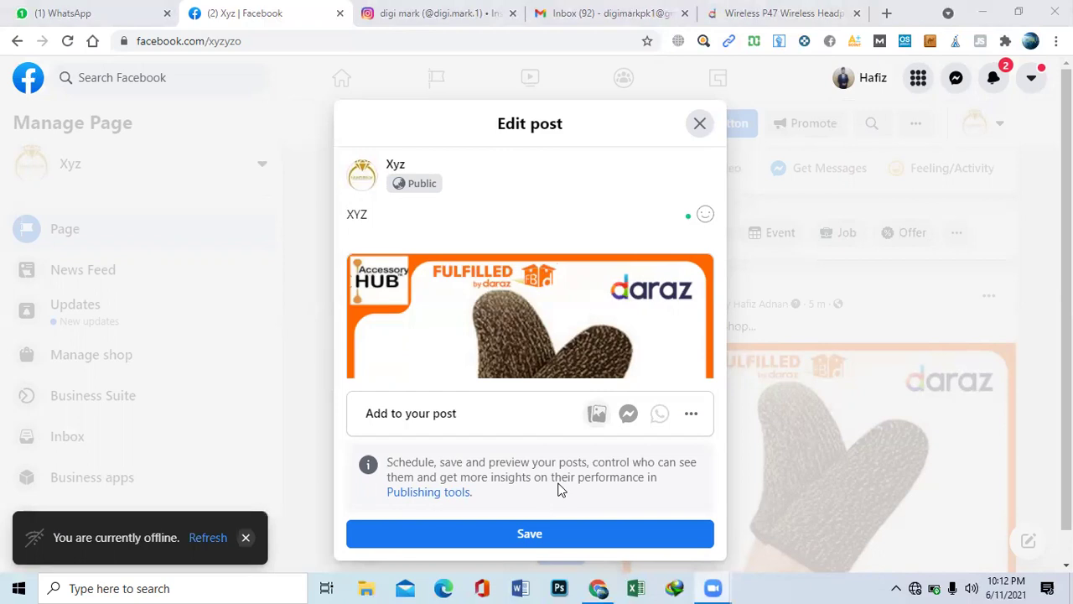
left_click(605, 544)
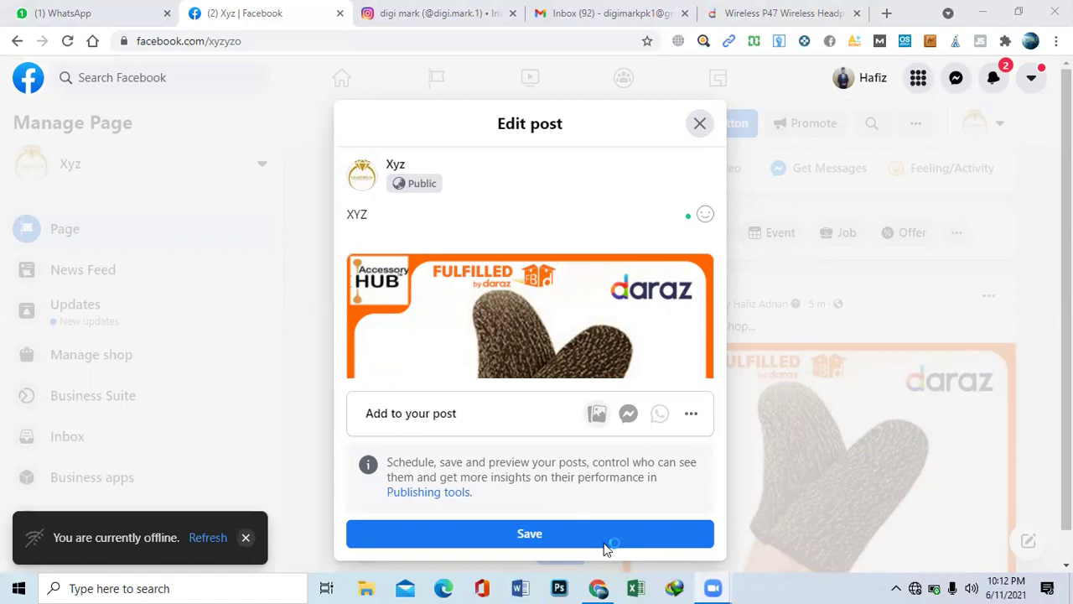